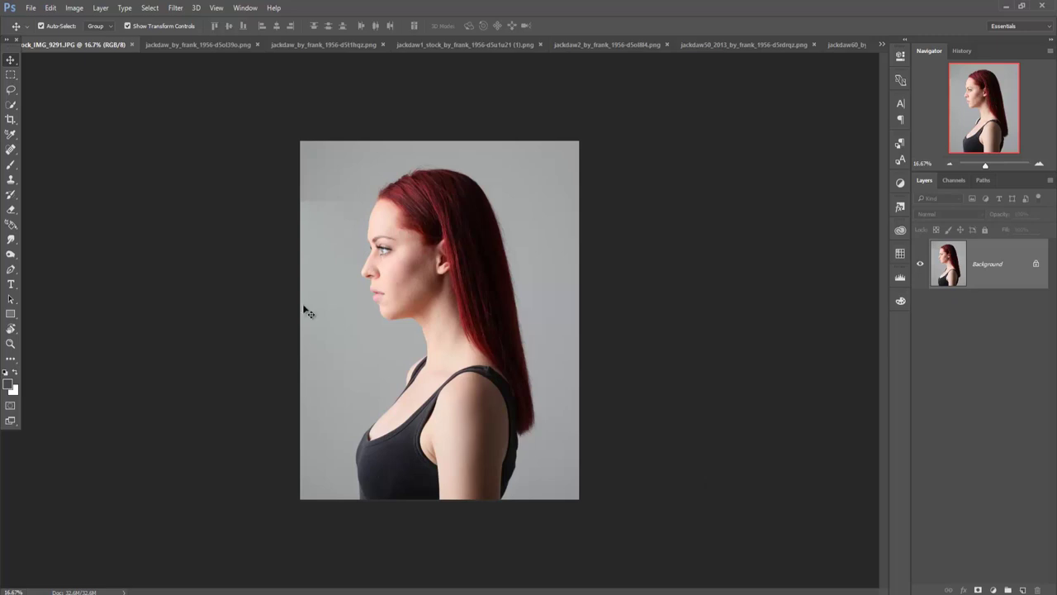
# Step: Switch to the Pen tool in Path mode to trace the profile
pyautogui.click(11, 270)
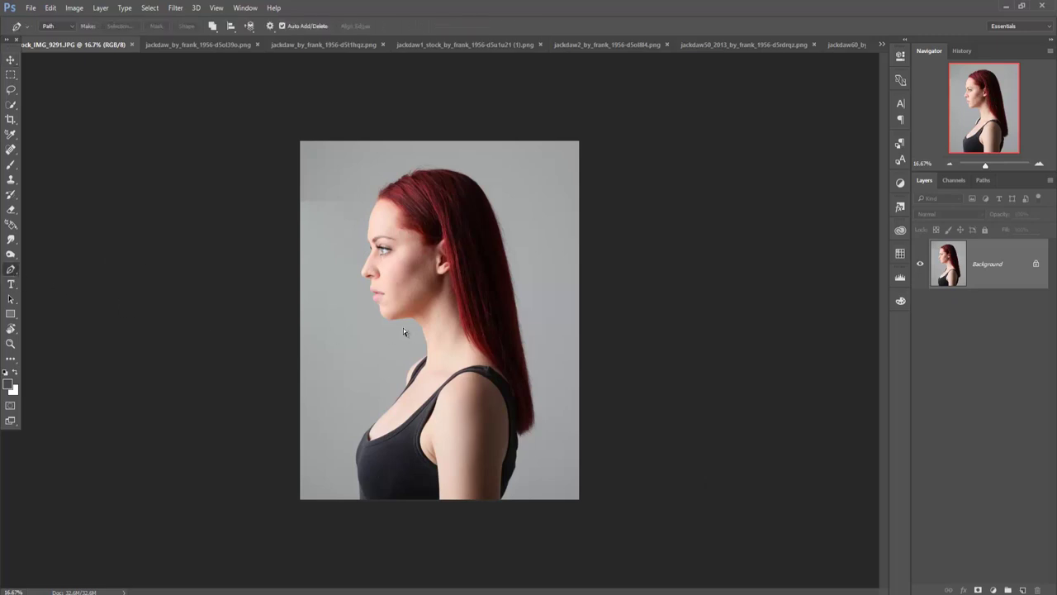
# Step: Zoom in and start the path along the shoulder outline from its bottom
pyautogui.hotkey('ctrl', '+')
pyautogui.hotkey('ctrl', '+')
pyautogui.hotkey('ctrl', '+')
pyautogui.hotkey('ctrl', '+')
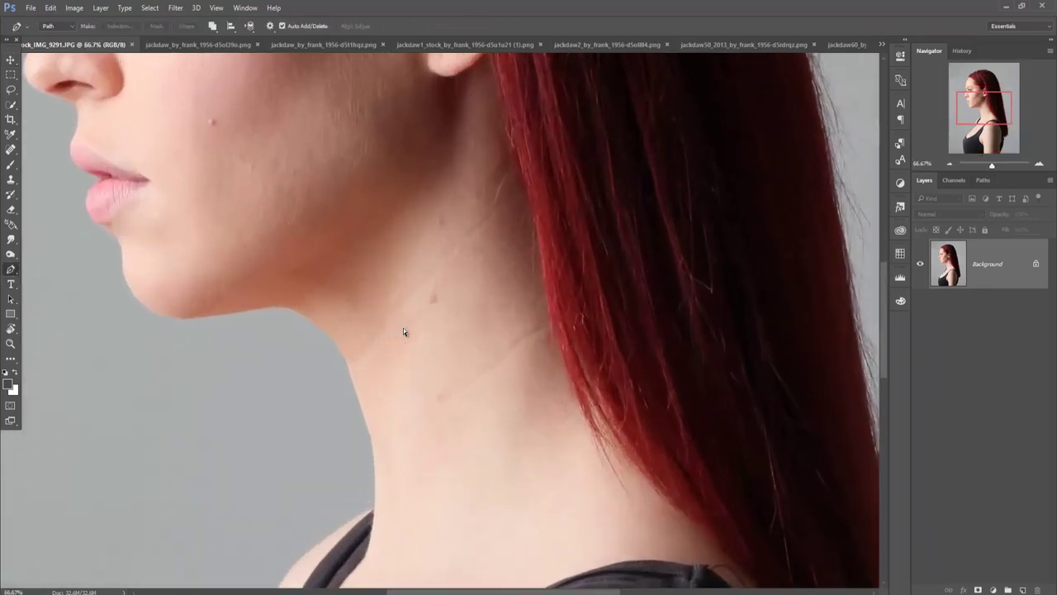
pyautogui.hotkey('ctrl', '+')
pyautogui.hotkey('ctrl', '+')
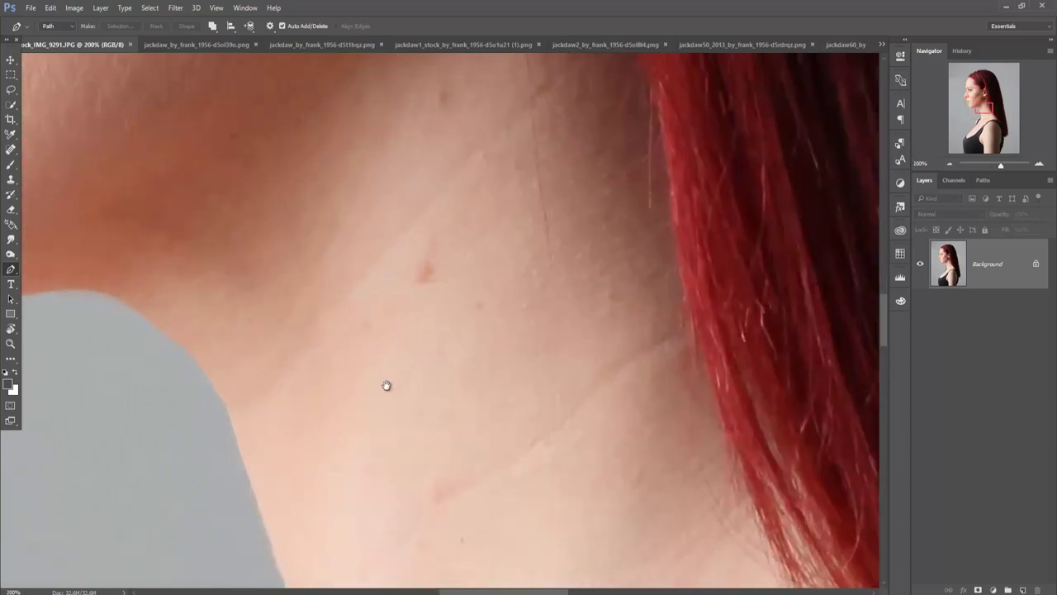
pyautogui.moveTo(387, 382)
pyautogui.mouseDown()
pyautogui.moveTo(592, 307)
pyautogui.moveTo(614, 330)
pyautogui.mouseUp()
pyautogui.moveTo(614, 385); pyautogui.dragTo(606, 247)
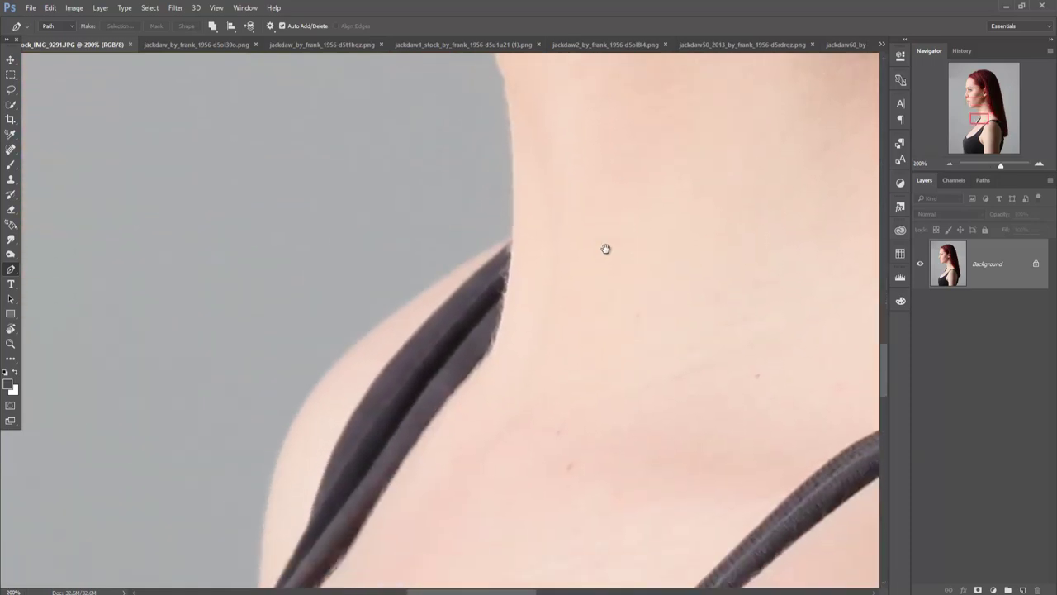
pyautogui.click(260, 588)
pyautogui.click(511, 239)
pyautogui.moveTo(449, 349); pyautogui.dragTo(356, 343)
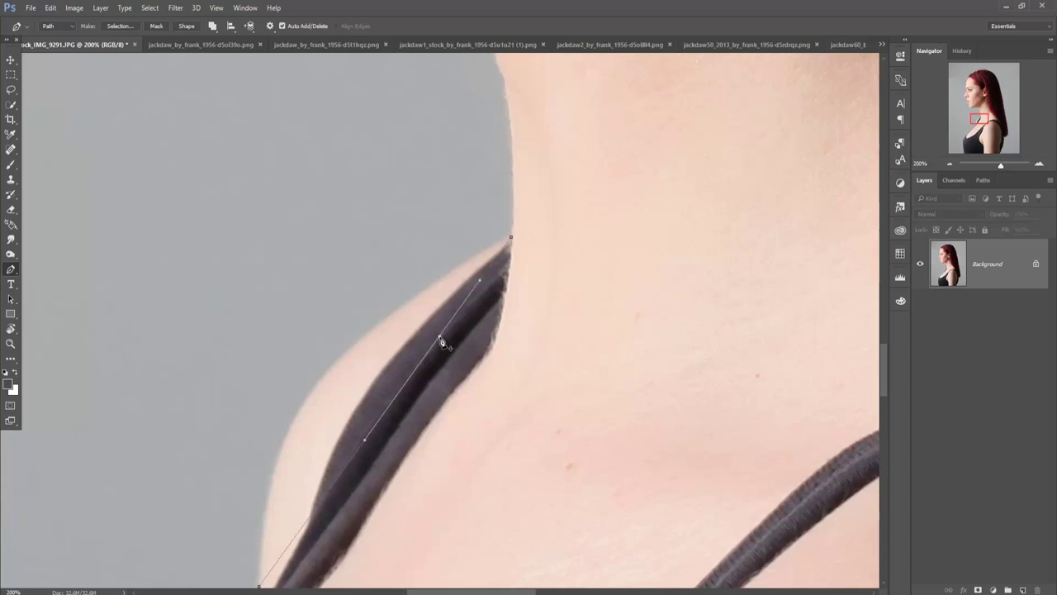
pyautogui.click(301, 411)
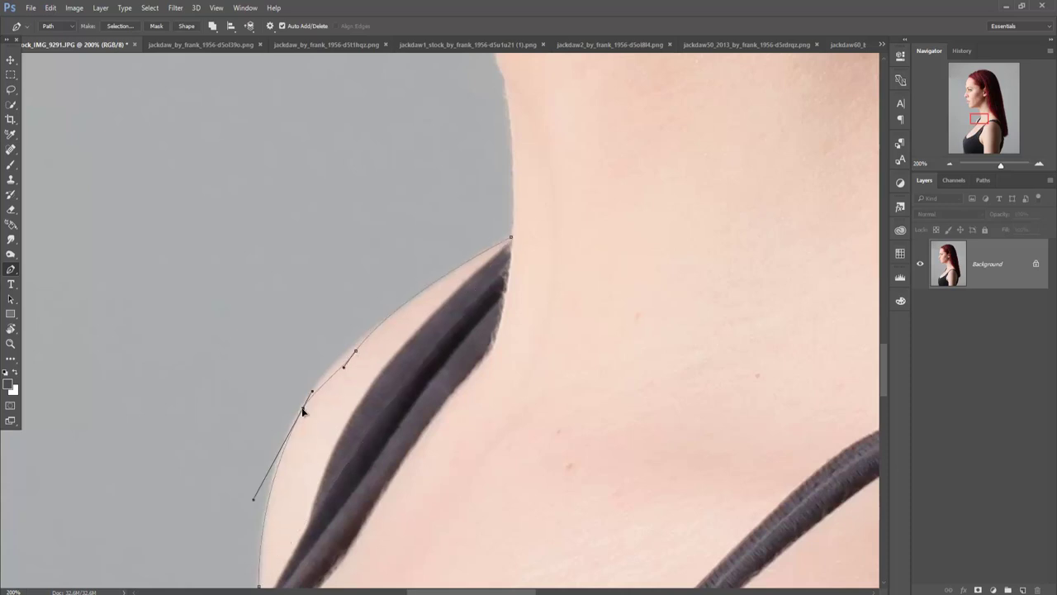
pyautogui.click(331, 368)
pyautogui.click(403, 304)
pyautogui.click(431, 285)
pyautogui.click(473, 259)
# Step: Continue the path up the neck edge, along the jawline and around the chin
pyautogui.scroll(5, 373, 334)
pyautogui.click(408, 137)
pyautogui.click(451, 248)
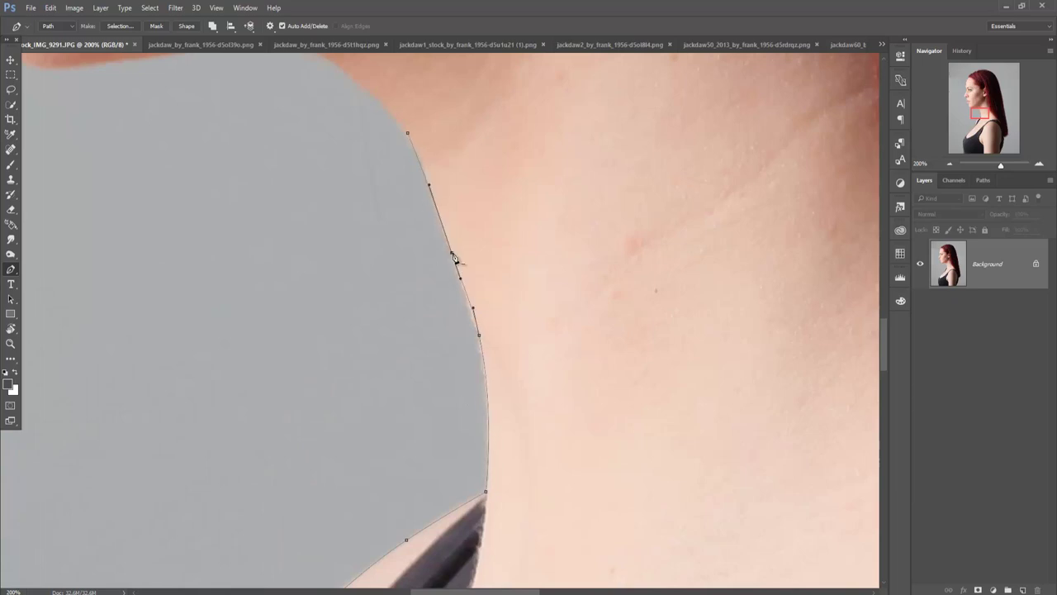
pyautogui.scroll(5, 451, 248)
pyautogui.click(457, 262)
pyautogui.click(505, 297)
pyautogui.click(261, 272)
pyautogui.moveTo(174, 277); pyautogui.dragTo(123, 267)
pyautogui.click(82, 220)
pyautogui.scroll(5, 82, 221)
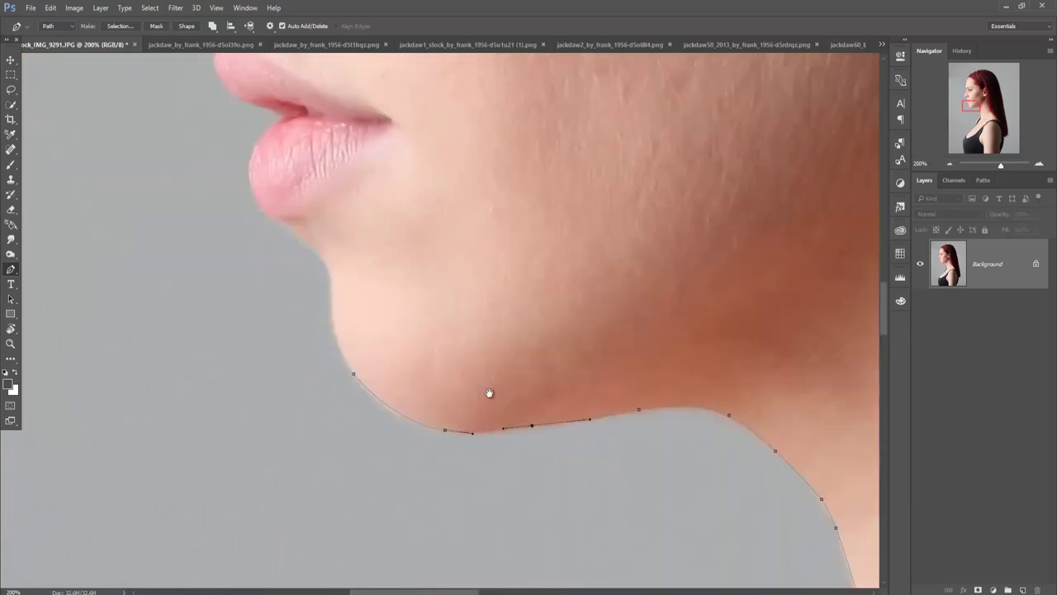
# Step: Trace around the lower and upper lips, under the nose to its tip
pyautogui.click(325, 261)
pyautogui.moveTo(340, 318); pyautogui.dragTo(339, 324)
pyautogui.scroll(5, 339, 323)
pyautogui.click(329, 341)
pyautogui.click(320, 292)
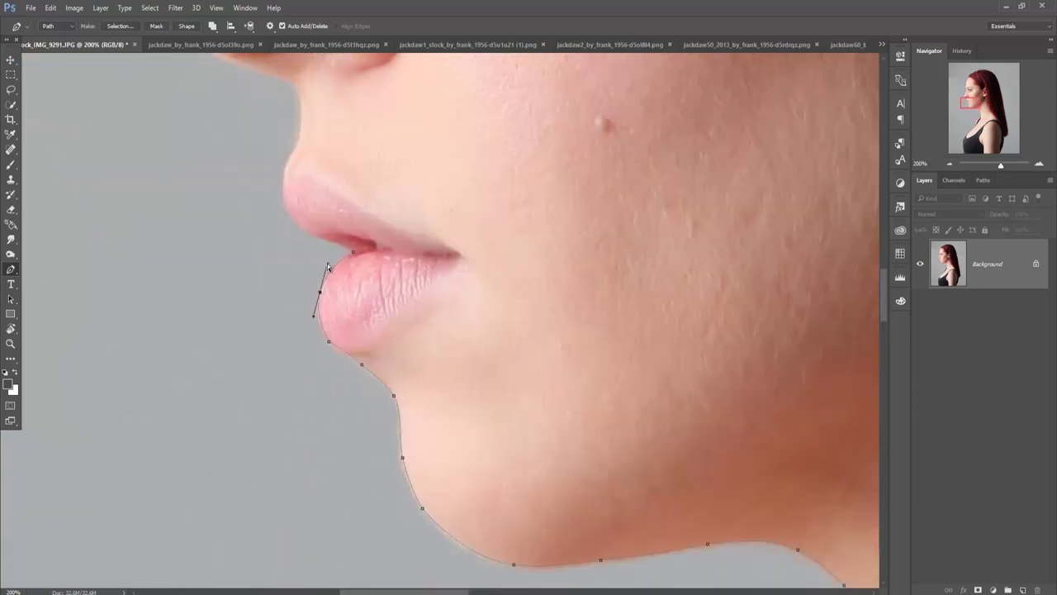
pyautogui.click(353, 250)
pyautogui.moveTo(288, 213); pyautogui.dragTo(307, 238)
pyautogui.click(294, 124)
pyautogui.click(302, 83)
pyautogui.scroll(5, 349, 138)
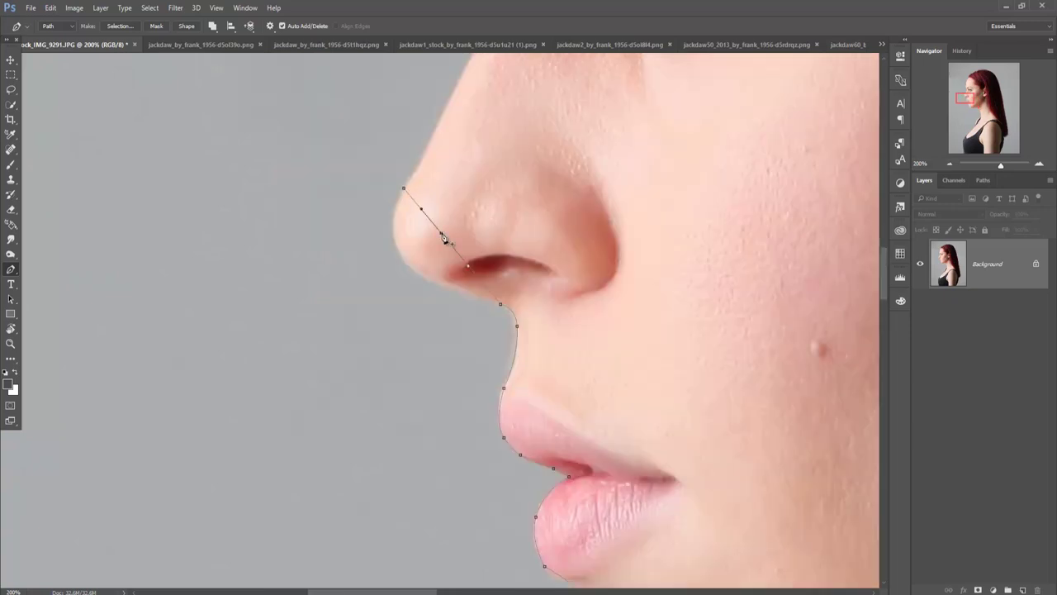
pyautogui.click(390, 231)
# Step: Trace up the nose bridge, brow and forehead, over the hair and back down
pyautogui.scroll(5, 390, 231)
pyautogui.click(410, 251)
pyautogui.click(448, 188)
pyautogui.scroll(5, 448, 187)
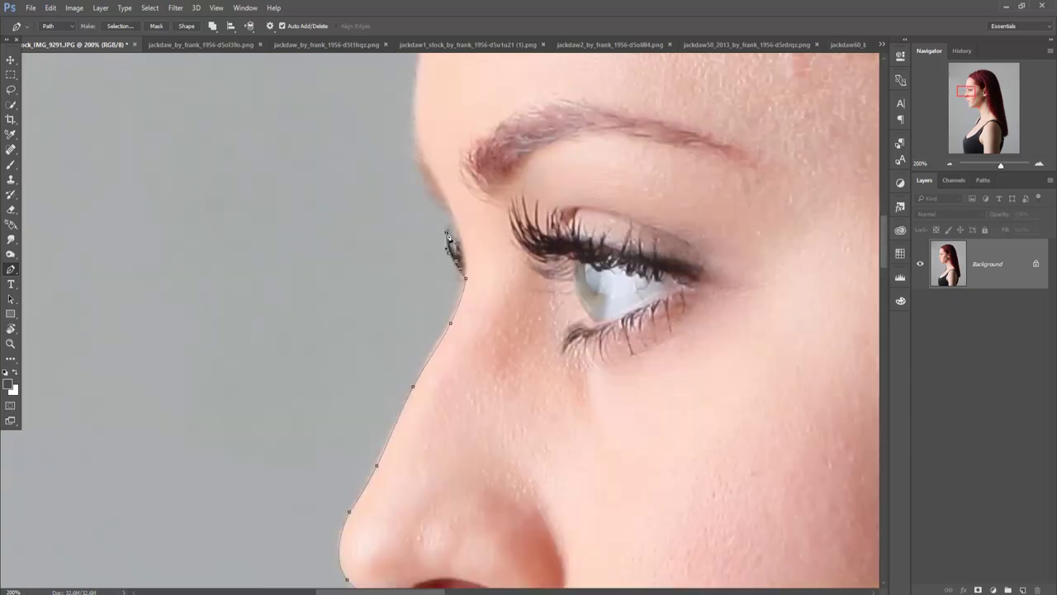
pyautogui.click(453, 221)
pyautogui.scroll(5, 453, 221)
pyautogui.click(463, 311)
pyautogui.scroll(5, 459, 296)
pyautogui.click(484, 306)
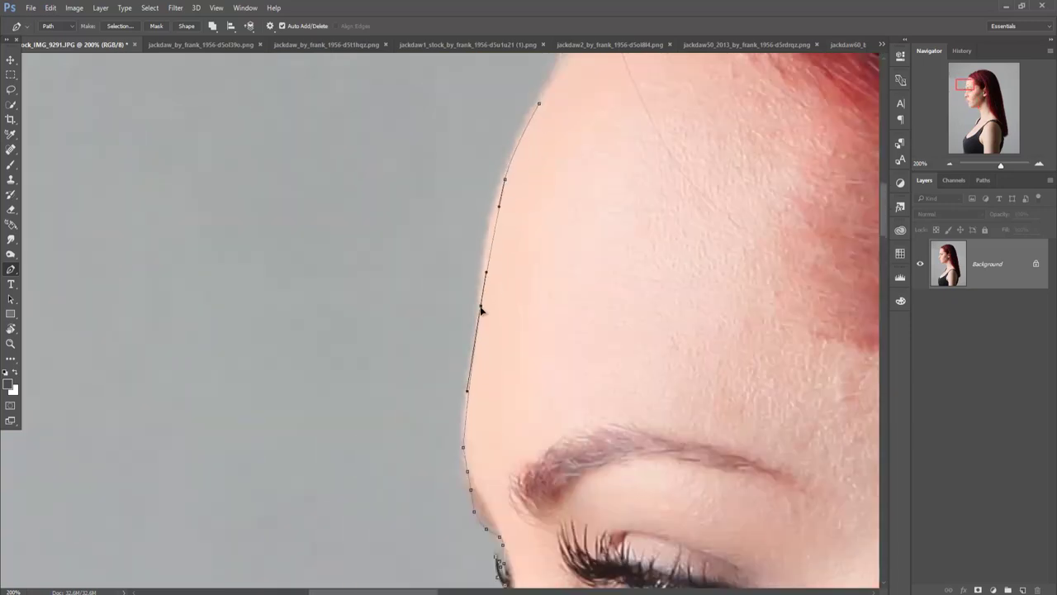
pyautogui.scroll(5, 519, 288)
pyautogui.click(518, 262)
pyautogui.scroll(5, 496, 269)
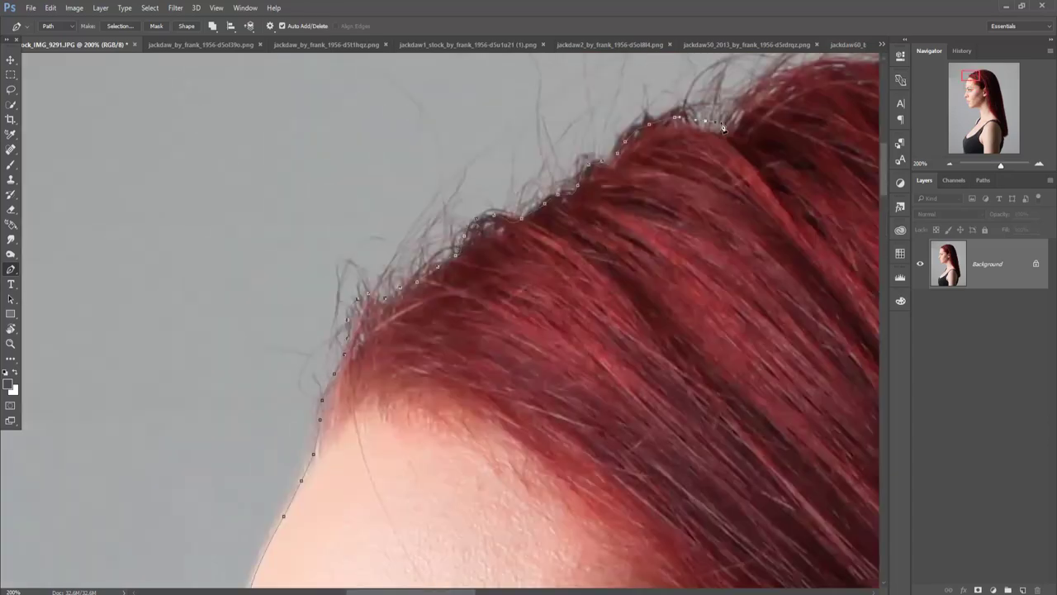
pyautogui.scroll(5, 471, 271)
pyautogui.click(845, 248)
pyautogui.hscroll(5, 845, 247)
pyautogui.scroll(-5, 501, 301)
pyautogui.scroll(-5, 578, 472)
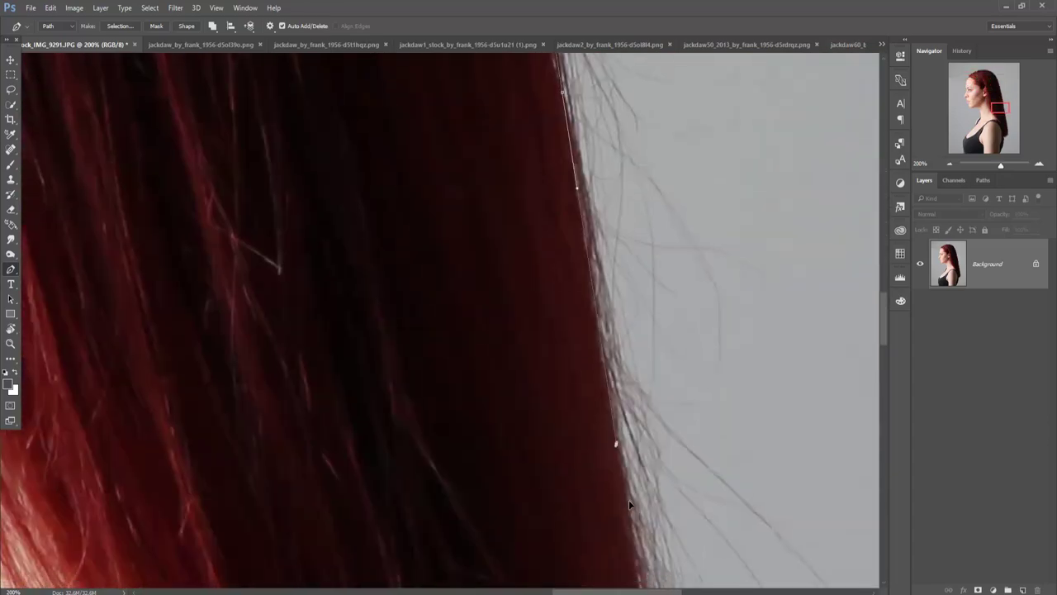
pyautogui.scroll(-5, 618, 444)
pyautogui.scroll(-10, 293, 328)
pyautogui.scroll(-5, 294, 327)
# Step: Convert the traced path into a selection with no feathering
pyautogui.hotkey('ctrl', '0')
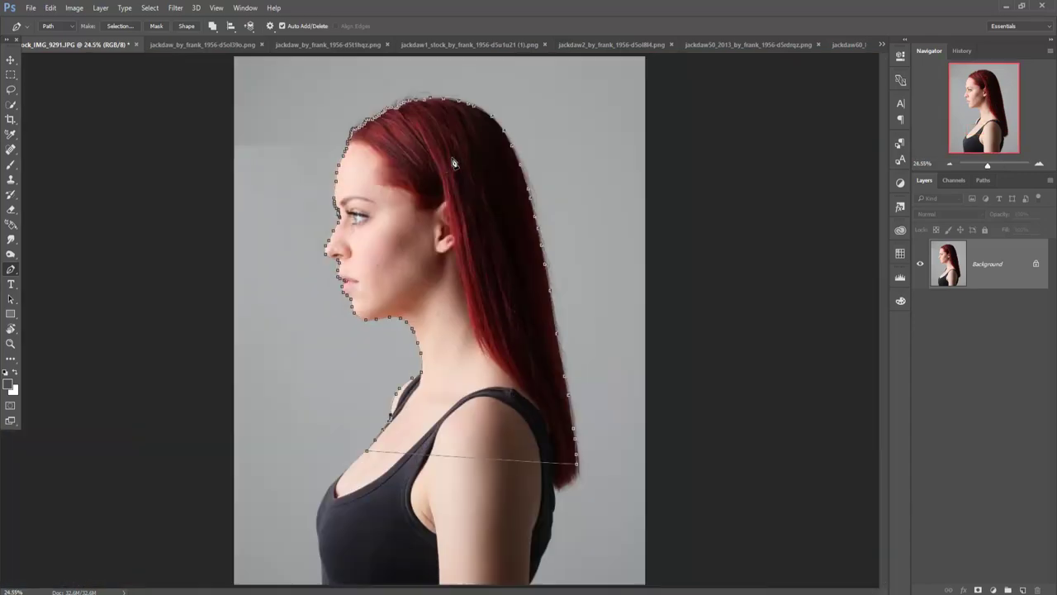
pyautogui.rightClick(455, 166)
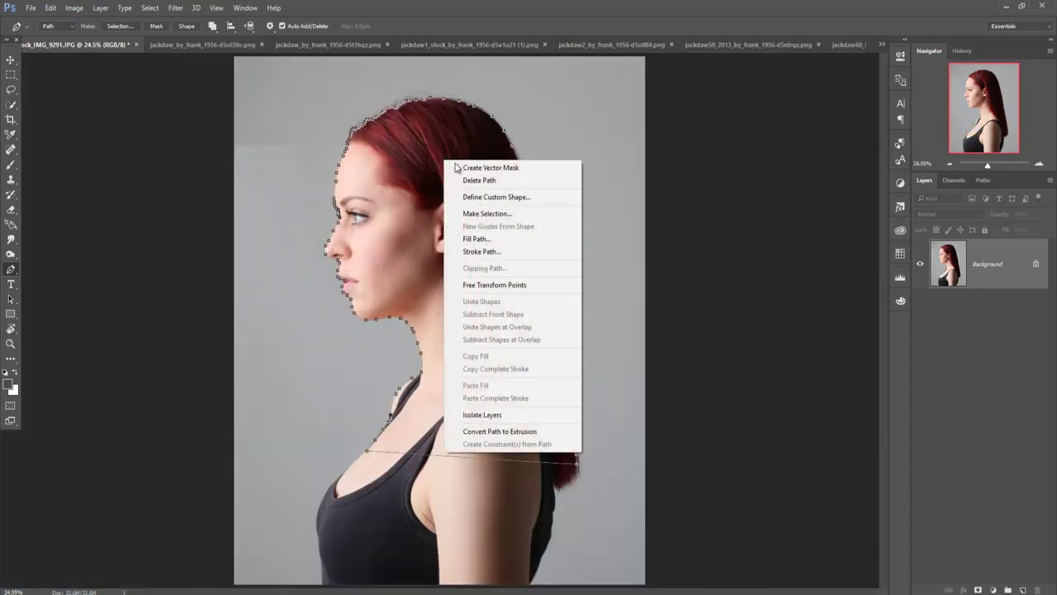
pyautogui.click(505, 214)
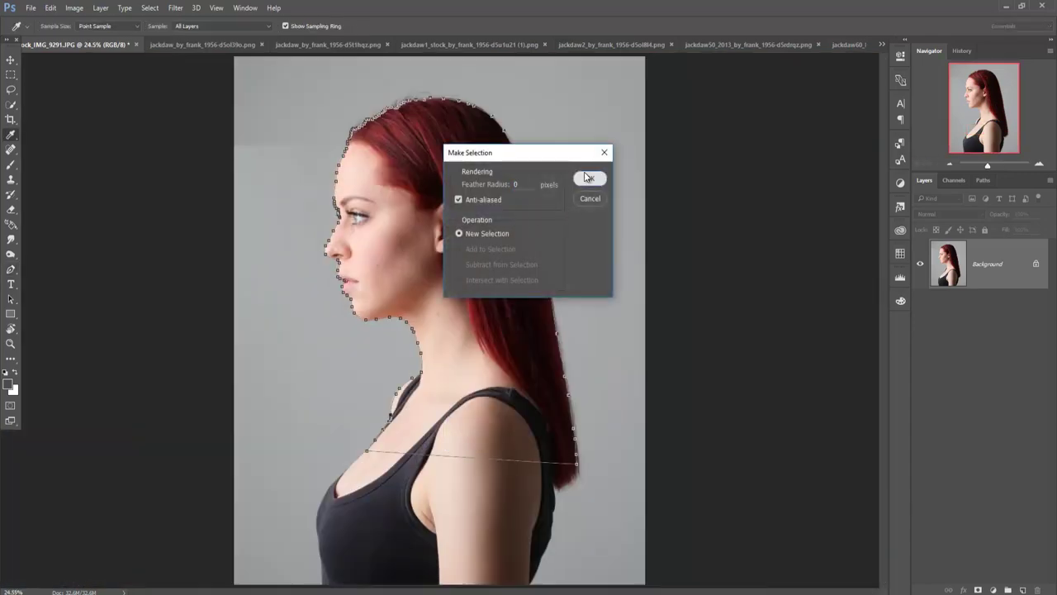
pyautogui.click(590, 178)
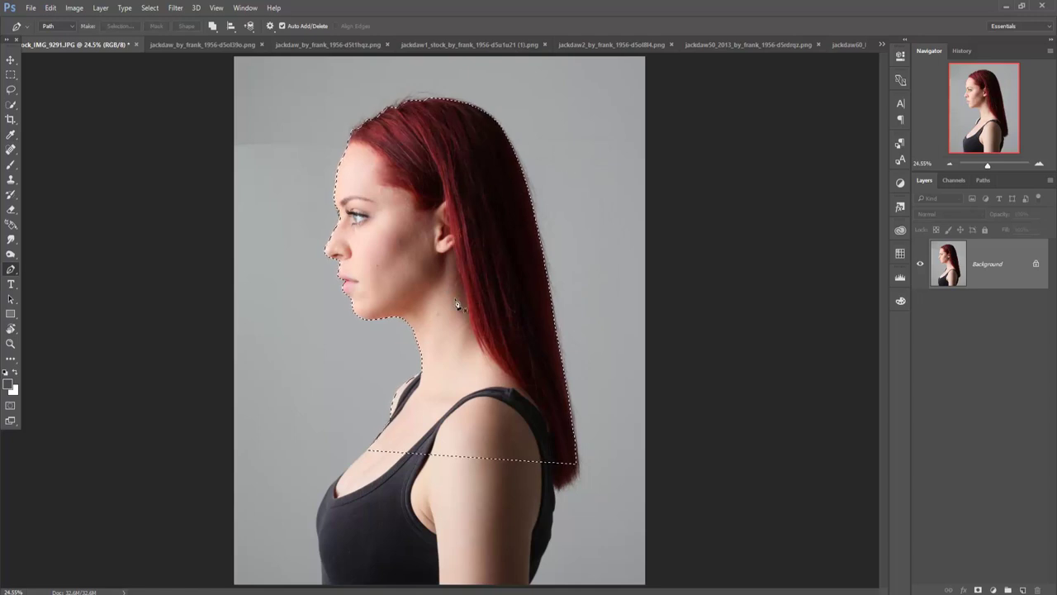
pyautogui.click(11, 60)
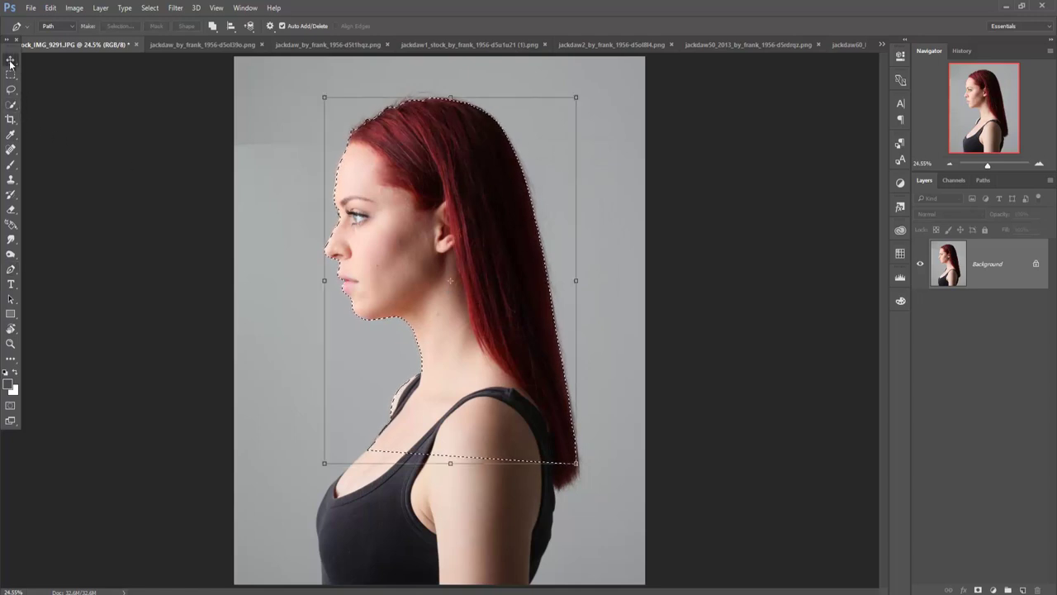
# Step: Create a blank white 1280×720, 300 ppi document, then return to the woman's photo
pyautogui.click(31, 8)
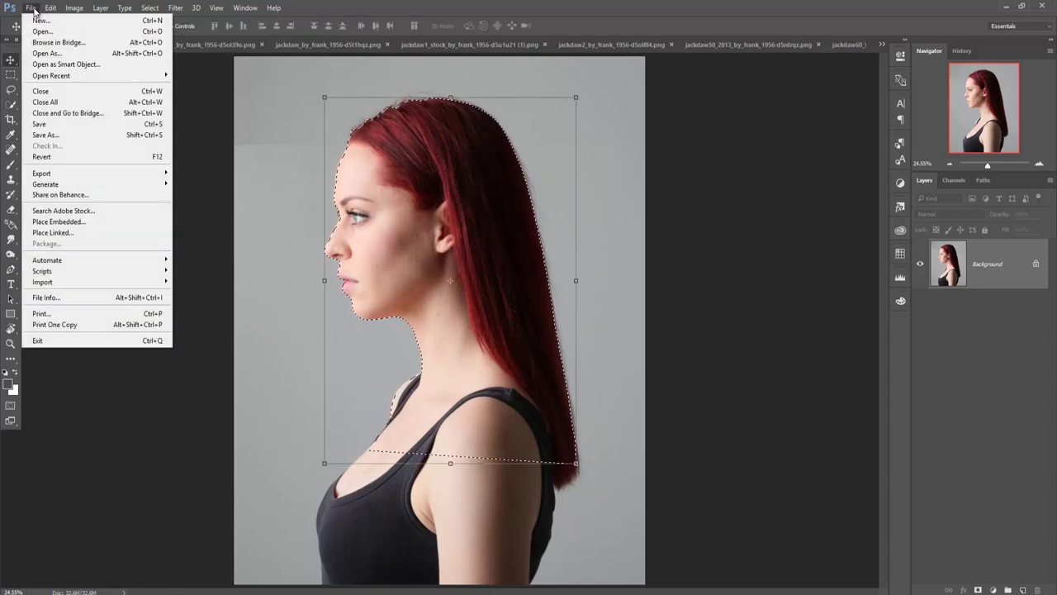
pyautogui.click(35, 20)
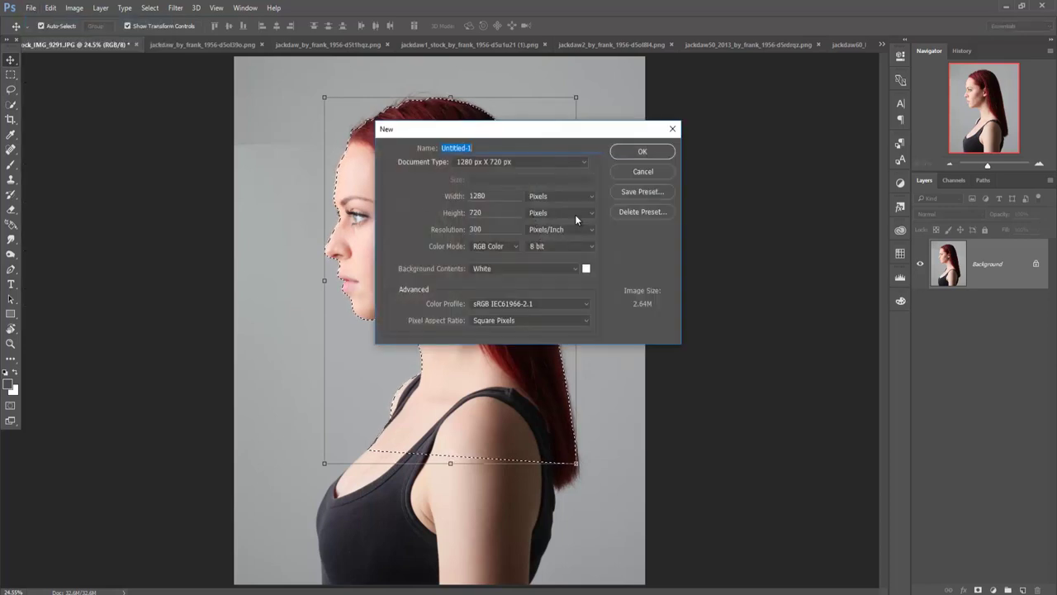
pyautogui.click(492, 196)
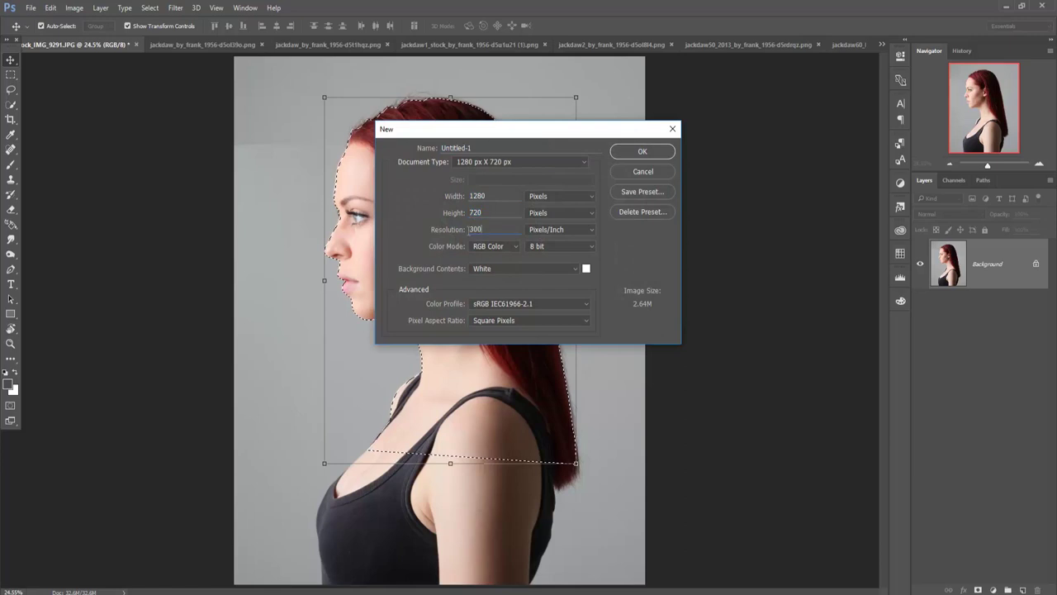
pyautogui.click(642, 151)
pyautogui.click(882, 44)
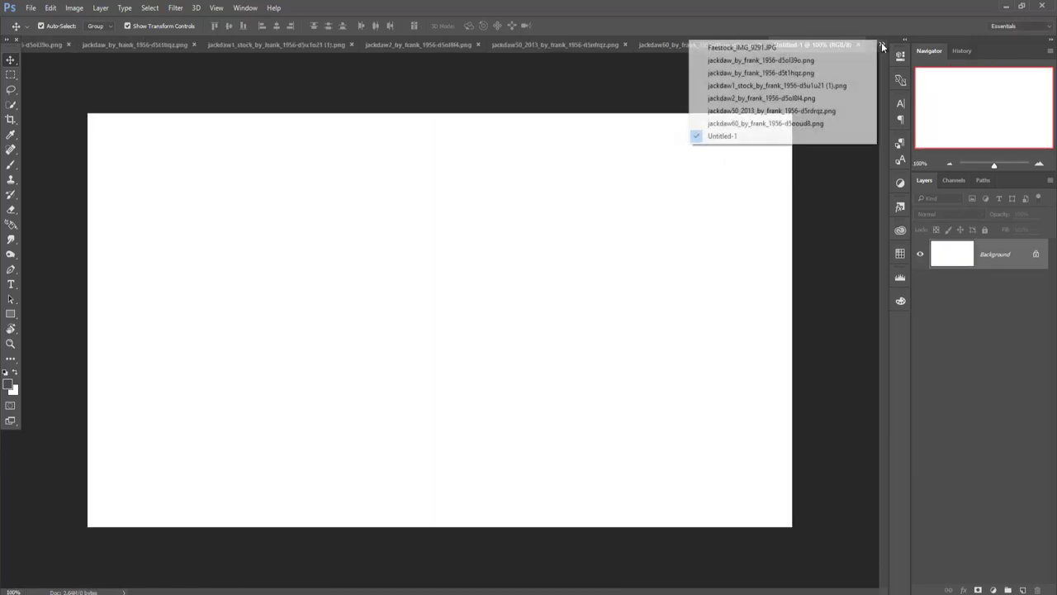
pyautogui.click(821, 50)
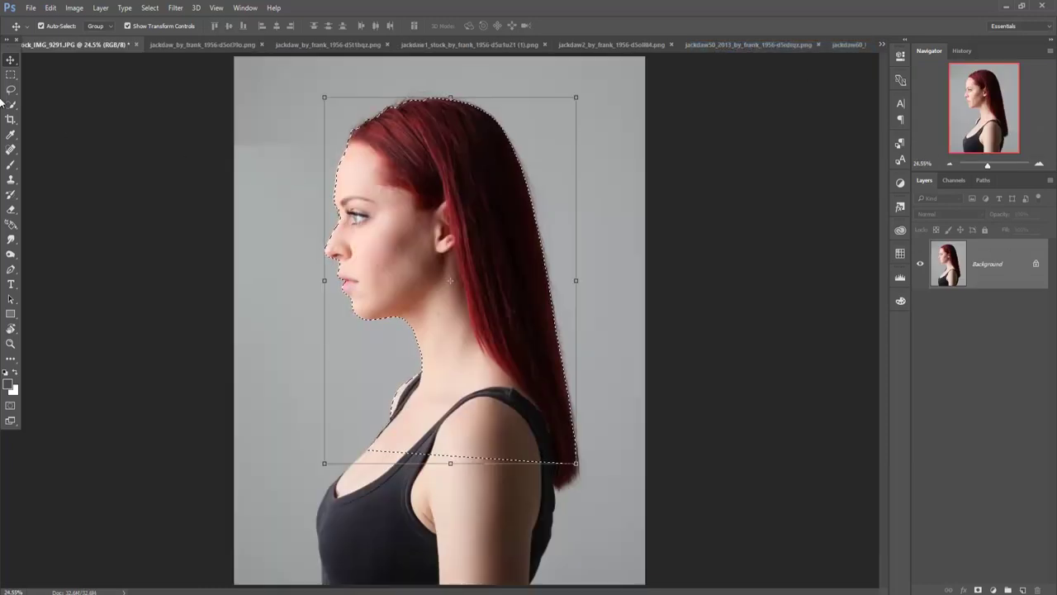
# Step: Drag the selected woman from the photo into the white document as Layer 1
pyautogui.moveTo(53, 44)
pyautogui.mouseDown()
pyautogui.moveTo(57, 76)
pyautogui.moveTo(582, 145)
pyautogui.moveTo(726, 145)
pyautogui.mouseUp()
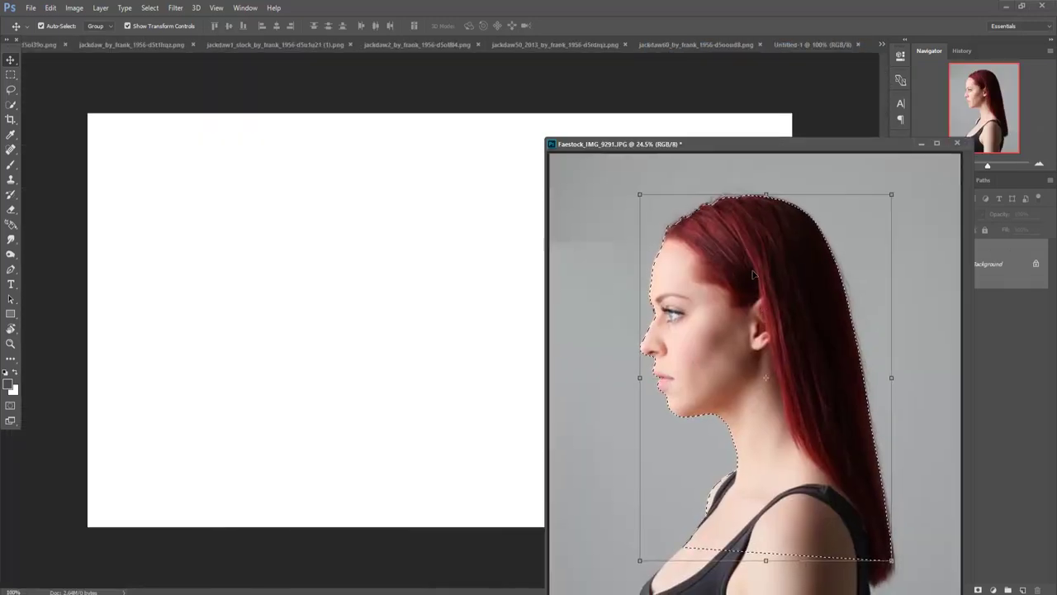
pyautogui.moveTo(694, 277); pyautogui.dragTo(491, 277)
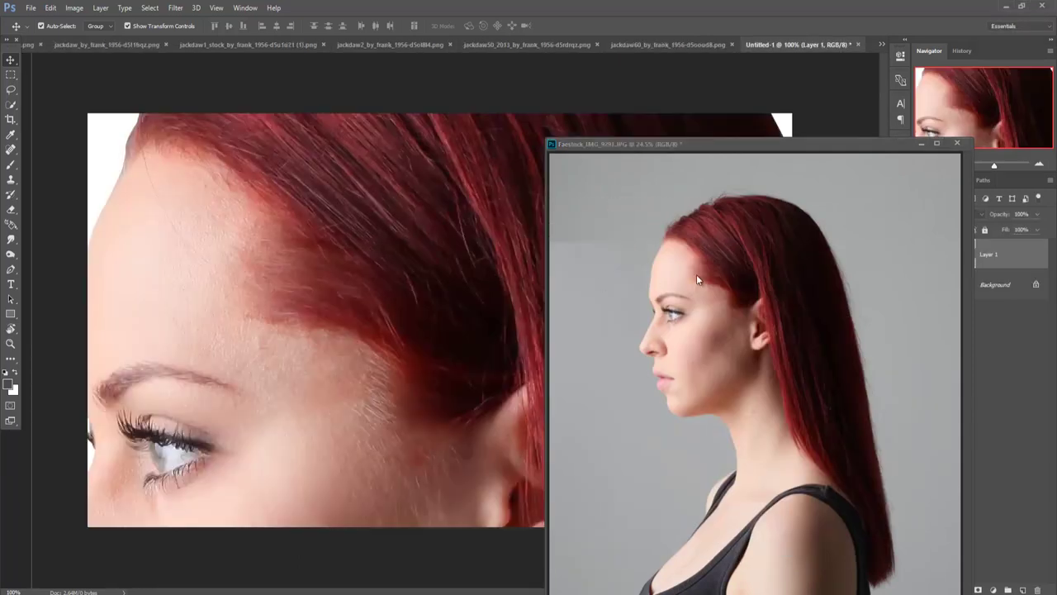
pyautogui.click(920, 143)
# Step: Scale the profile down to about 35% and position it on the canvas
pyautogui.moveTo(388, 280); pyautogui.dragTo(443, 347)
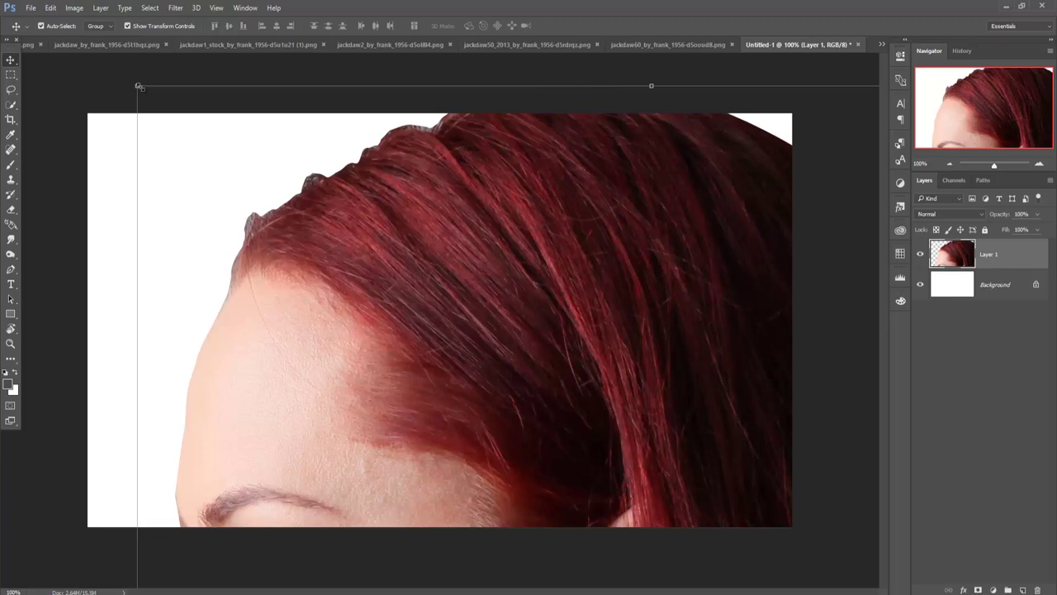
pyautogui.moveTo(138, 86); pyautogui.dragTo(402, 338)
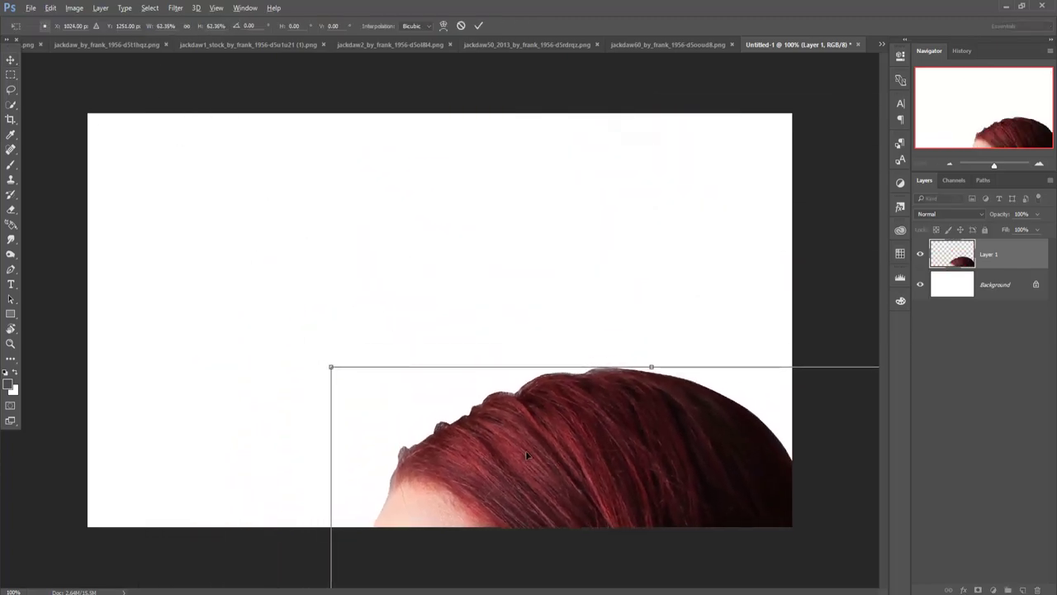
pyautogui.moveTo(526, 455); pyautogui.dragTo(356, 219)
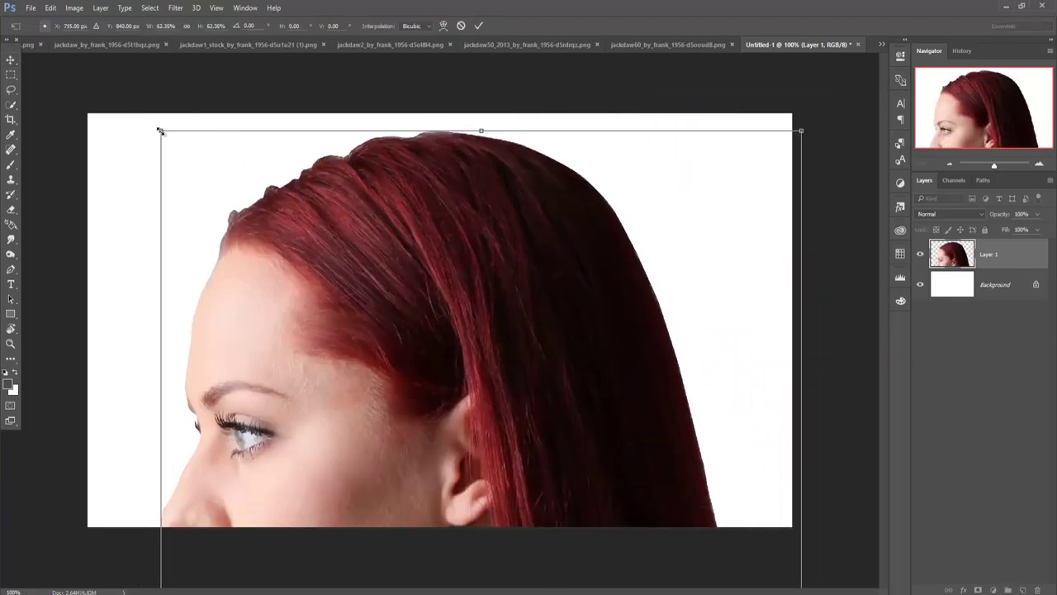
pyautogui.moveTo(161, 130); pyautogui.dragTo(263, 279)
pyautogui.moveTo(422, 363); pyautogui.dragTo(425, 204)
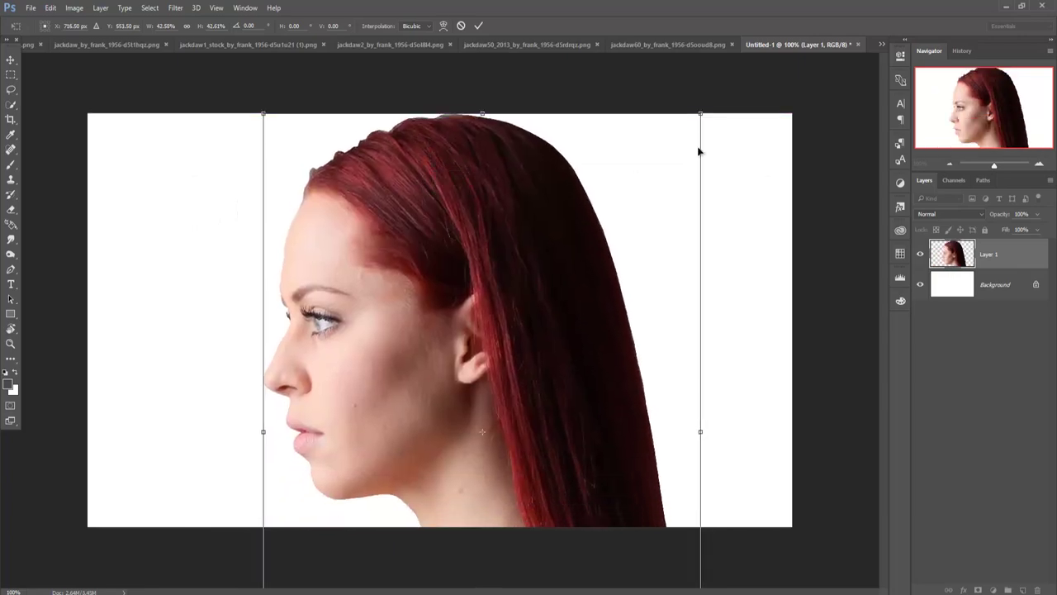
pyautogui.moveTo(700, 118); pyautogui.dragTo(682, 217)
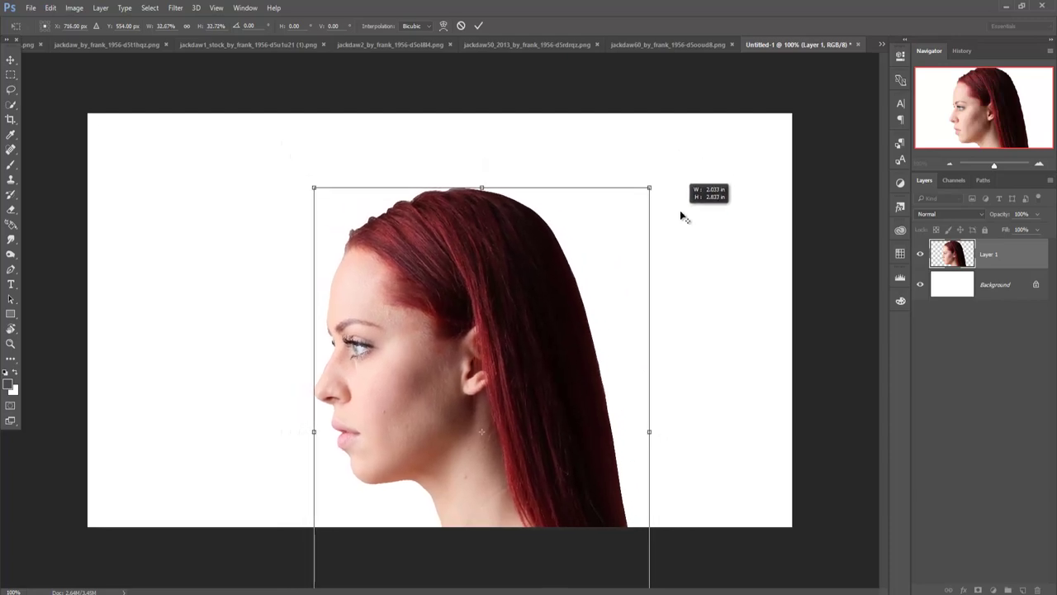
# Step: Nudge the profile up and left and tilt it to about -4.19°
pyautogui.moveTo(441, 366); pyautogui.dragTo(415, 353)
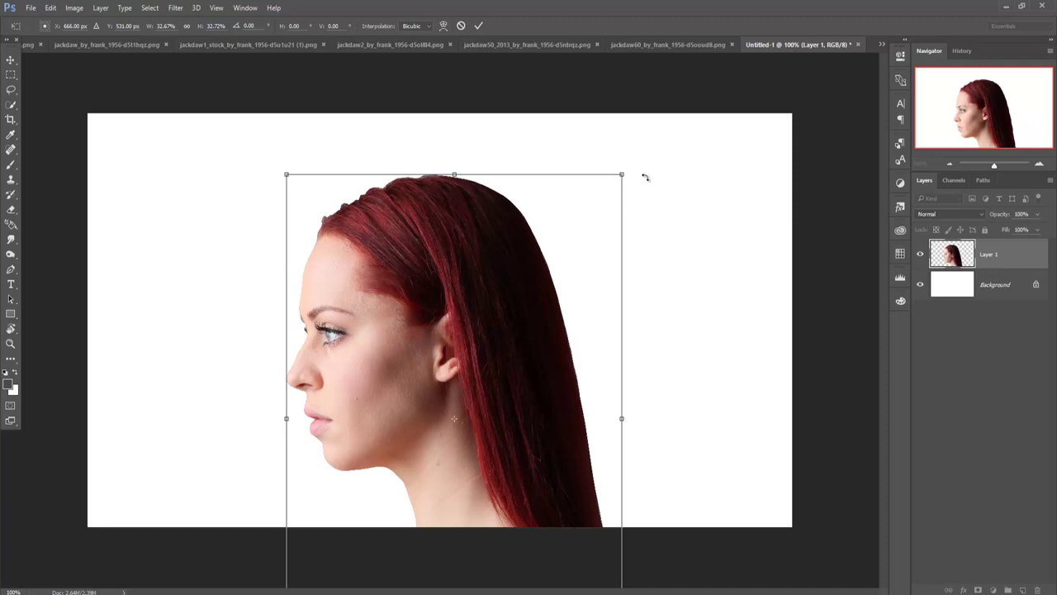
pyautogui.moveTo(634, 171); pyautogui.dragTo(621, 165)
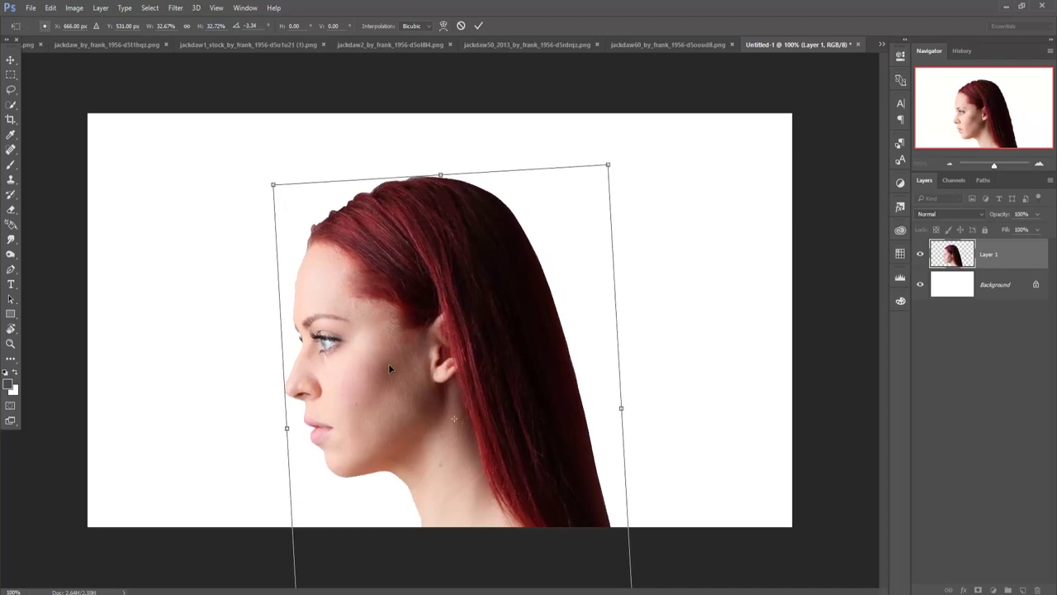
pyautogui.moveTo(389, 360); pyautogui.dragTo(387, 367)
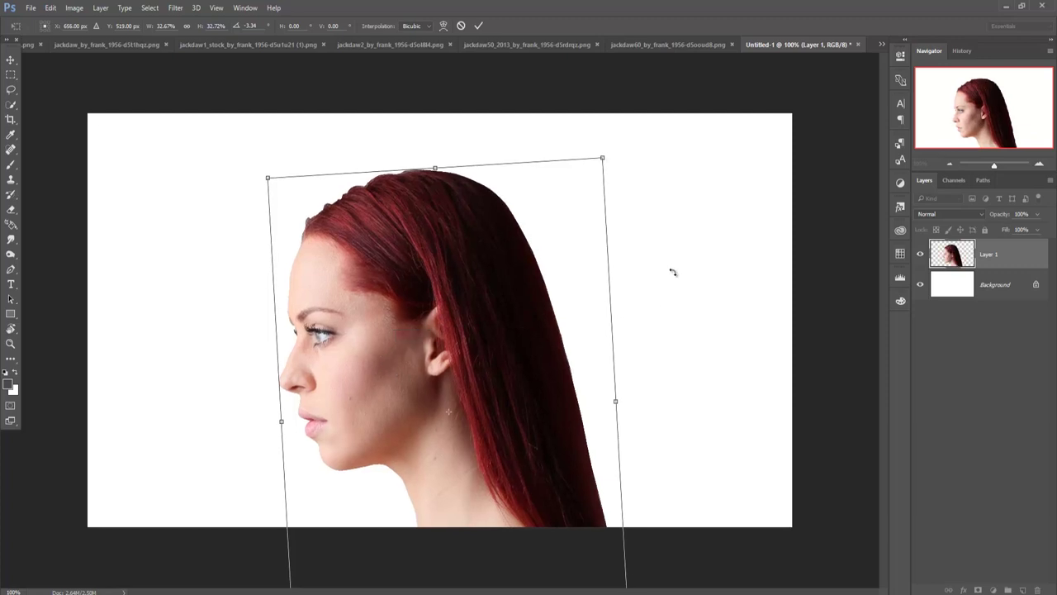
pyautogui.moveTo(627, 149); pyautogui.dragTo(624, 146)
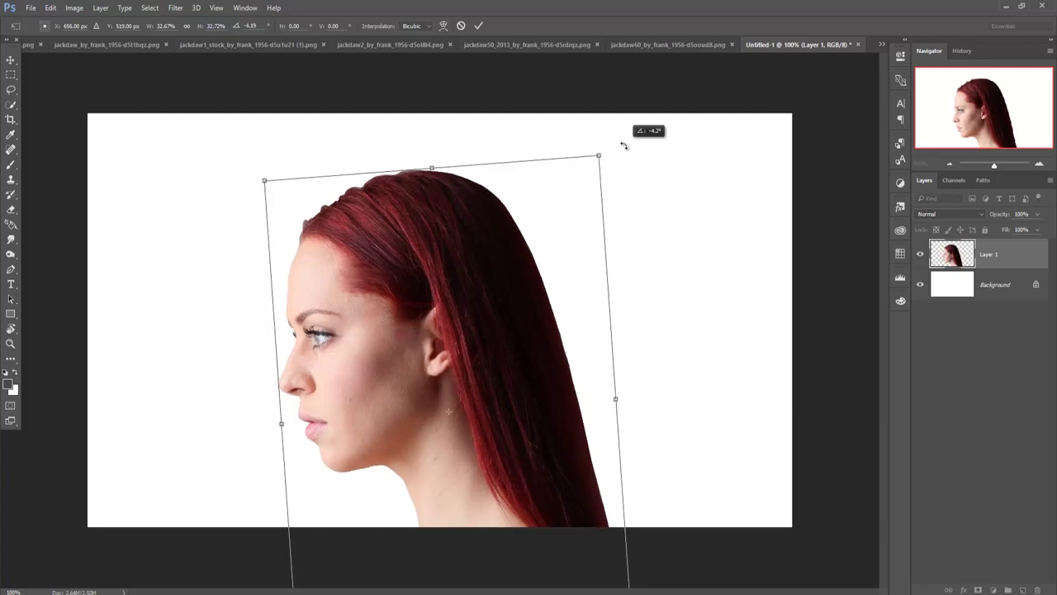
# Step: Commit the tilt, rescale the profile to about 100%, shift it left and down, and apply
pyautogui.click(480, 27)
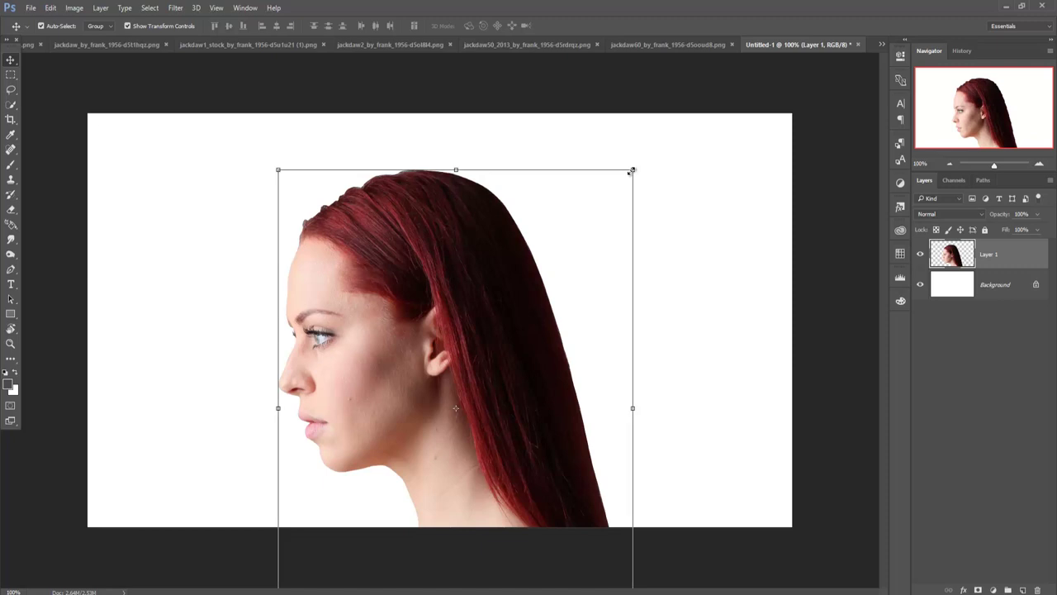
pyautogui.moveTo(632, 170); pyautogui.dragTo(626, 179)
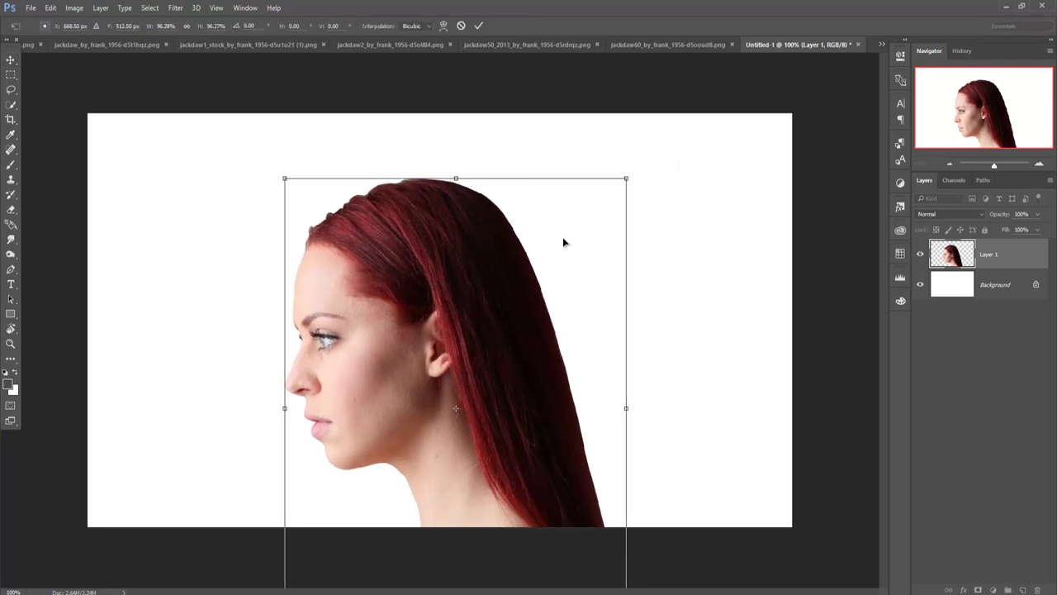
pyautogui.moveTo(447, 278); pyautogui.dragTo(436, 283)
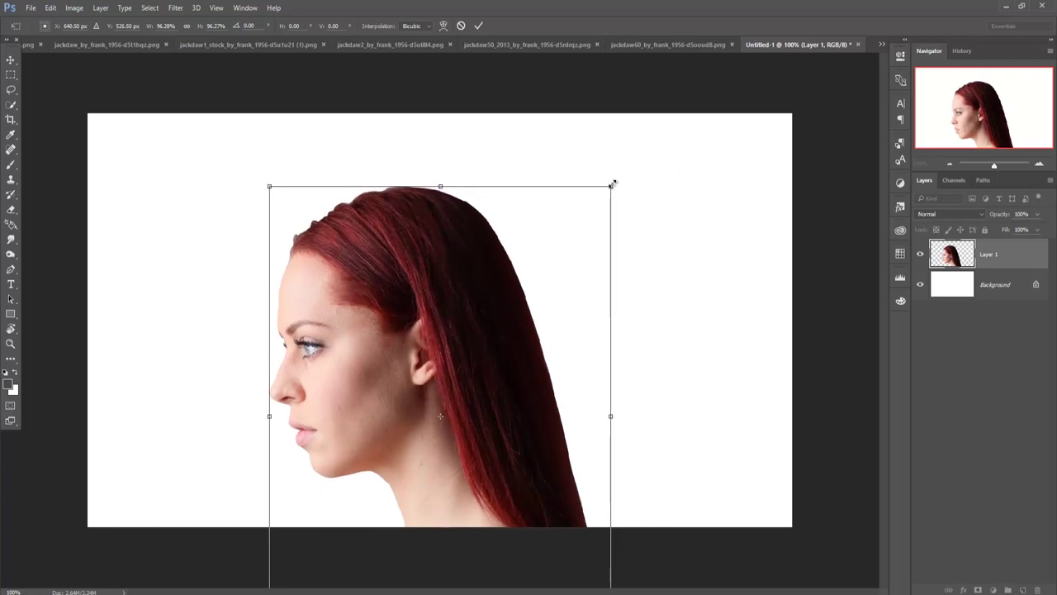
pyautogui.moveTo(613, 183); pyautogui.dragTo(620, 176)
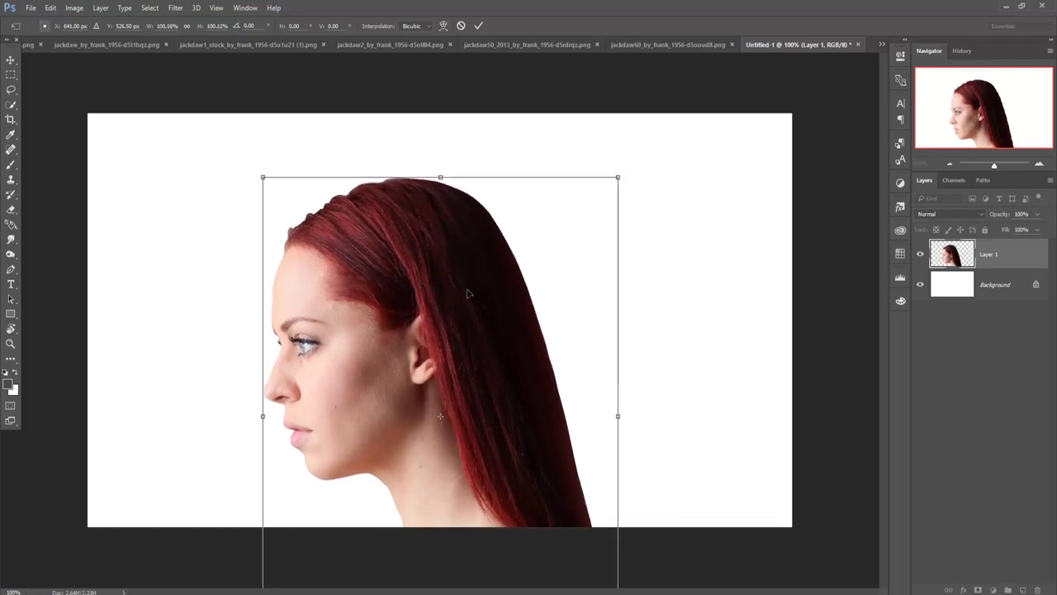
pyautogui.moveTo(468, 293); pyautogui.dragTo(465, 300)
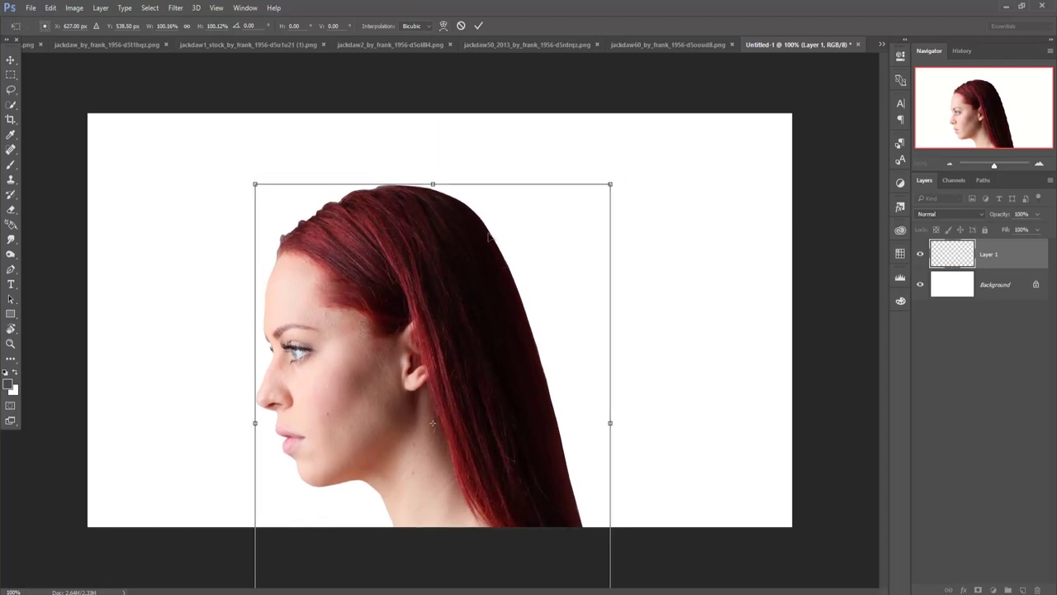
pyautogui.click(479, 26)
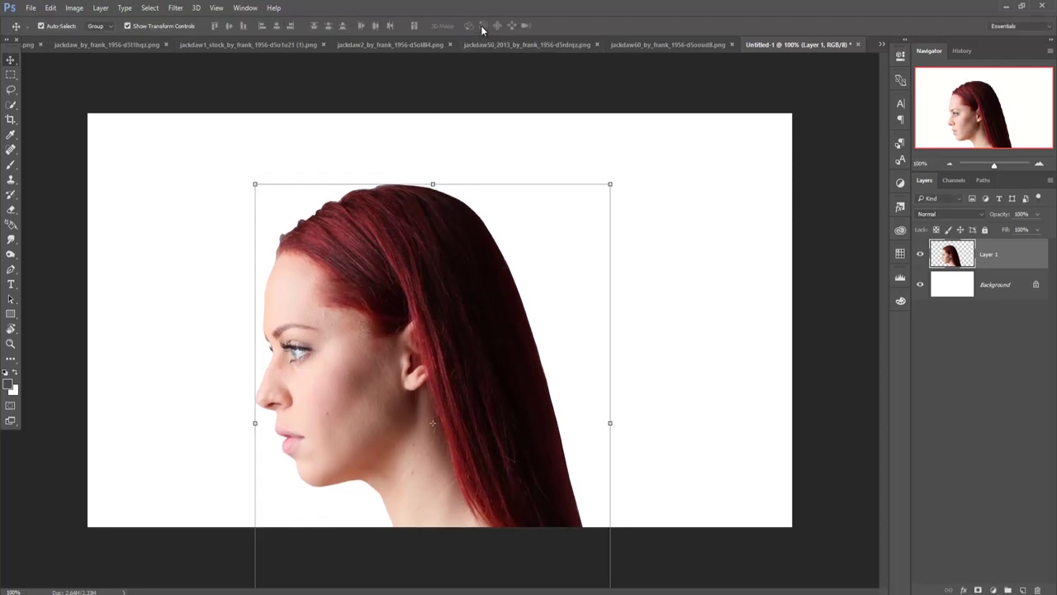
# Step: Duplicate Layer 1 as Layer 1 copy and hide the original layer
pyautogui.rightClick(1008, 260)
pyautogui.click(862, 134)
pyautogui.click(625, 187)
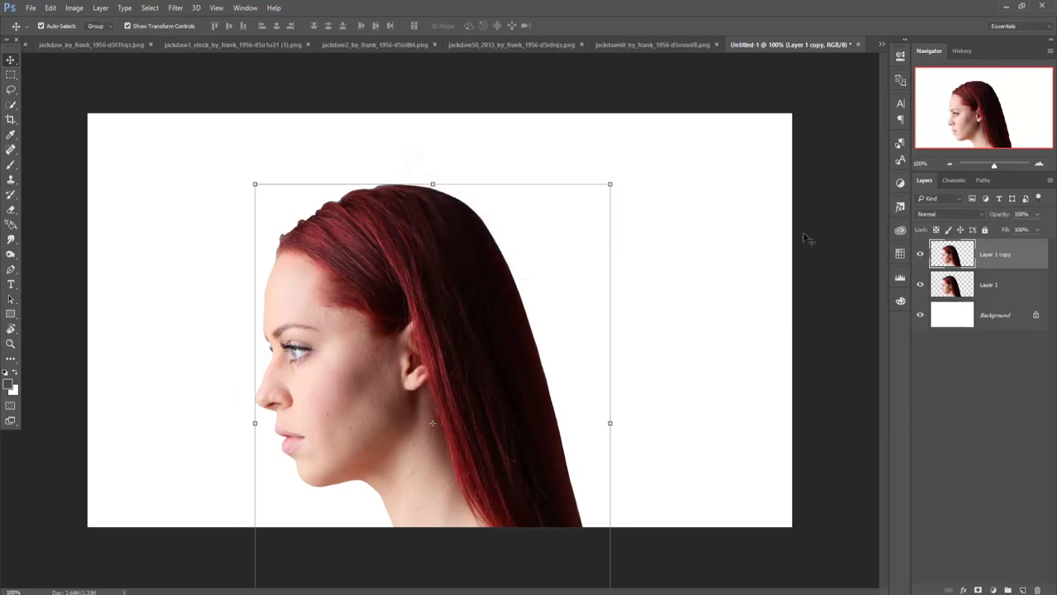
pyautogui.click(920, 284)
# Step: In Camera Raw, set Temperature -18, Exposure -0.75, Shadows -29, Clarity +100, Vibrance -29, Saturation -50
pyautogui.click(175, 8)
pyautogui.click(186, 73)
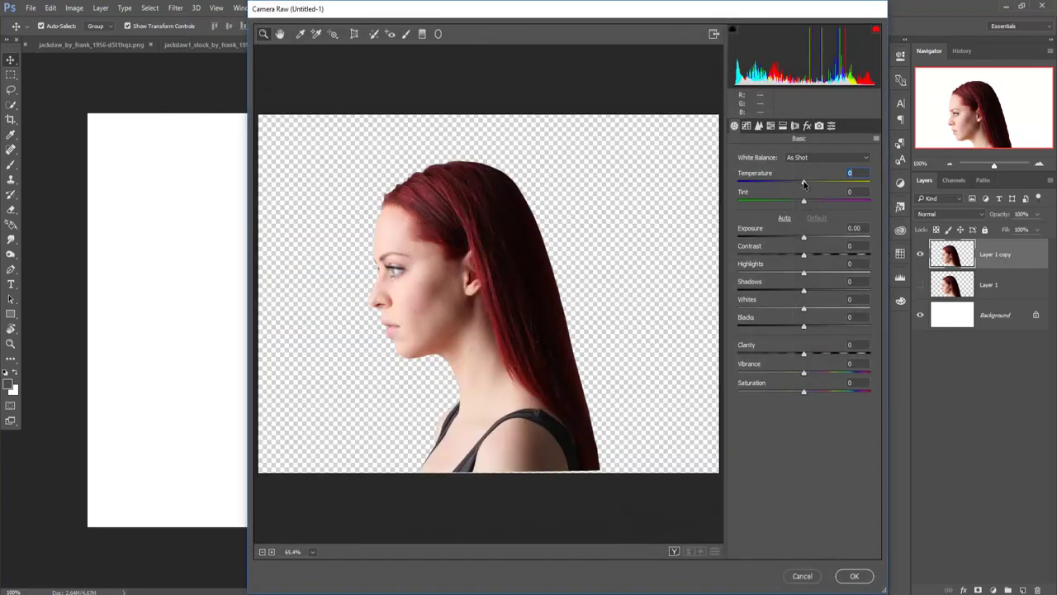
pyautogui.moveTo(804, 184); pyautogui.dragTo(789, 183)
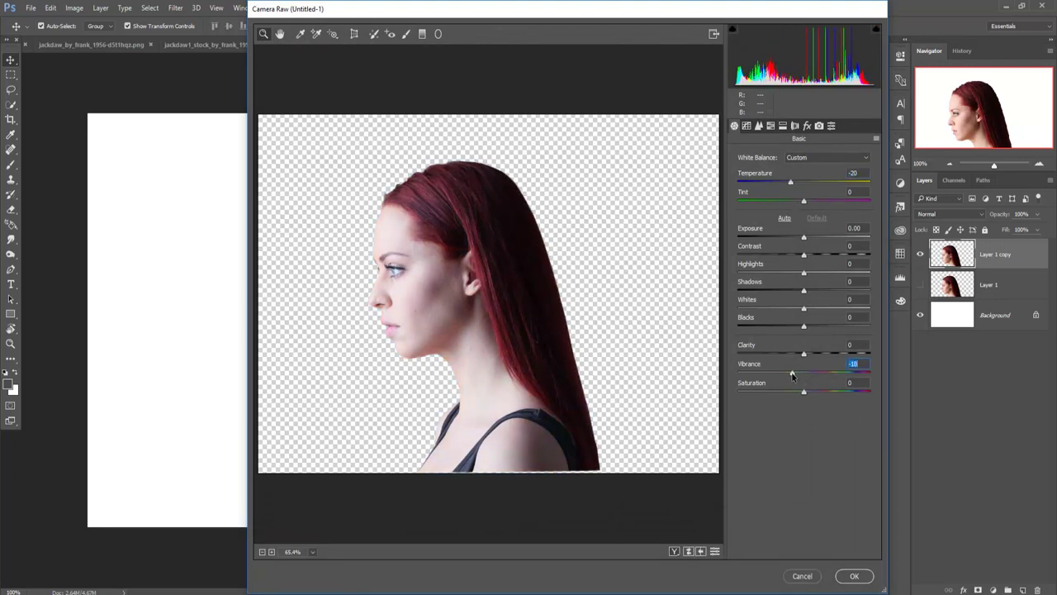
pyautogui.moveTo(803, 376)
pyautogui.mouseDown()
pyautogui.moveTo(784, 377)
pyautogui.moveTo(780, 394)
pyautogui.mouseUp()
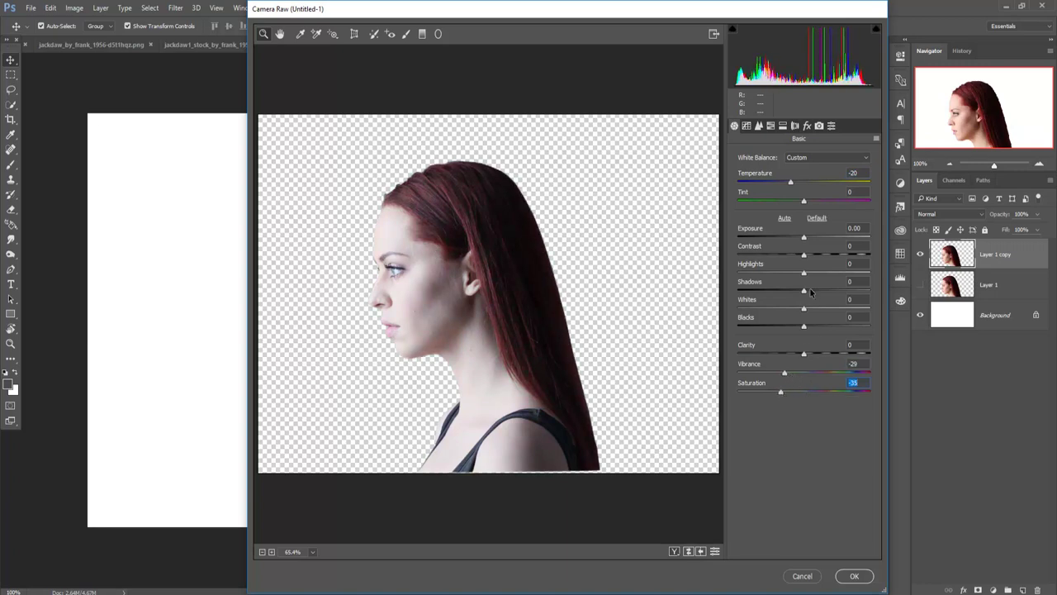
pyautogui.moveTo(804, 238)
pyautogui.mouseDown()
pyautogui.moveTo(778, 256)
pyautogui.moveTo(852, 257)
pyautogui.moveTo(819, 259)
pyautogui.mouseUp()
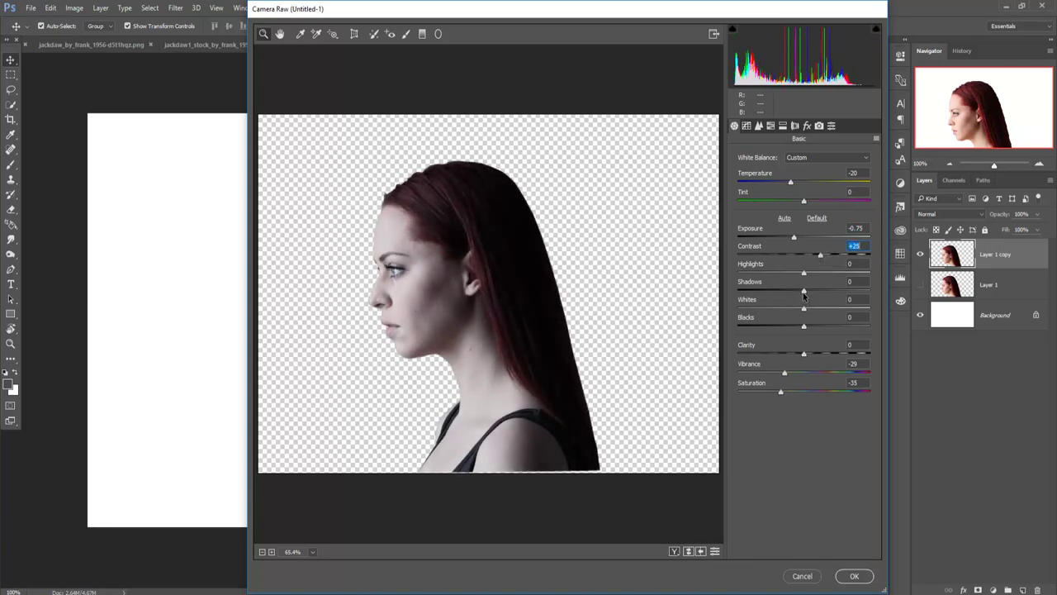
pyautogui.moveTo(805, 295); pyautogui.dragTo(730, 278)
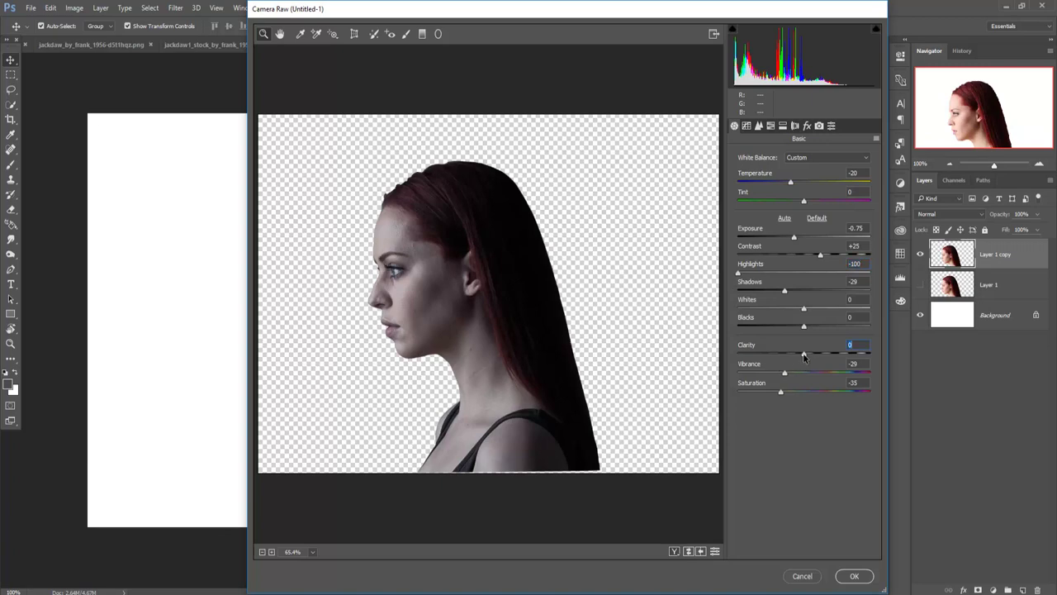
pyautogui.moveTo(804, 356); pyautogui.dragTo(907, 349)
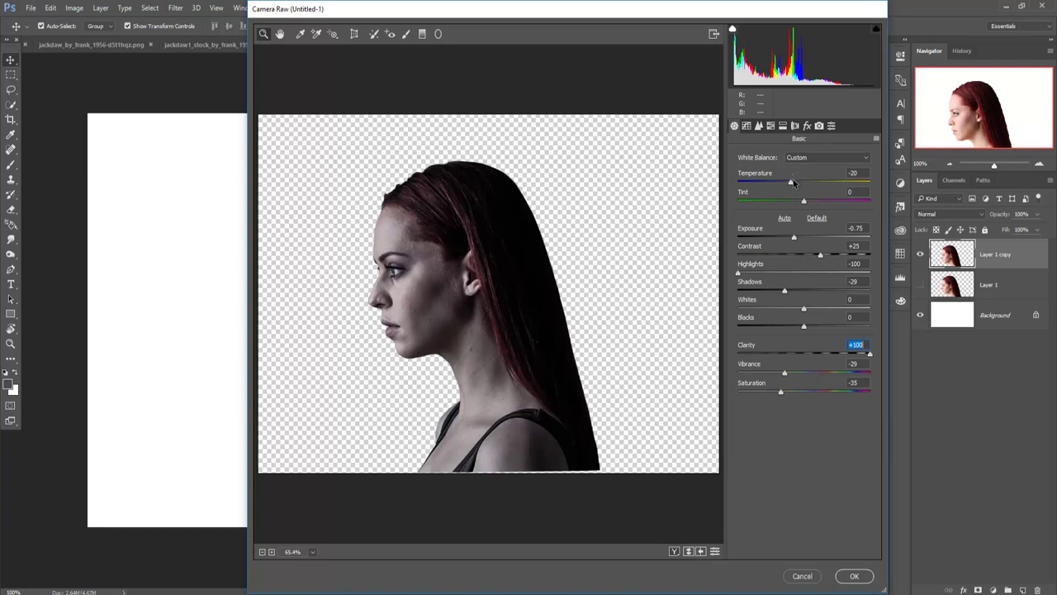
pyautogui.moveTo(791, 184); pyautogui.dragTo(793, 185)
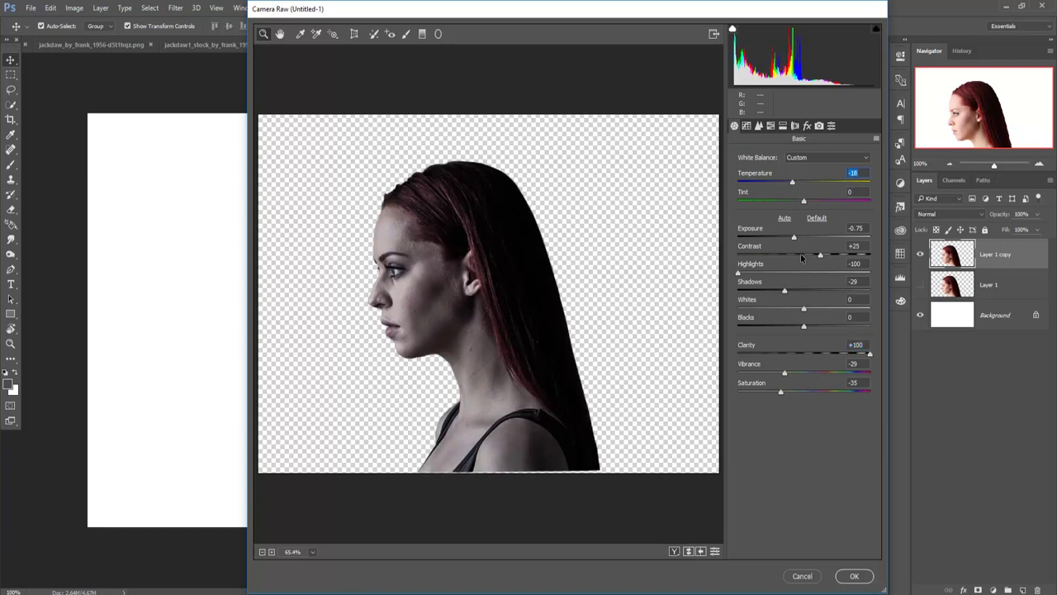
pyautogui.moveTo(778, 393); pyautogui.dragTo(770, 394)
# Step: Apply the Camera Raw look, then run Camera Raw again at Saturation about -41
pyautogui.click(849, 578)
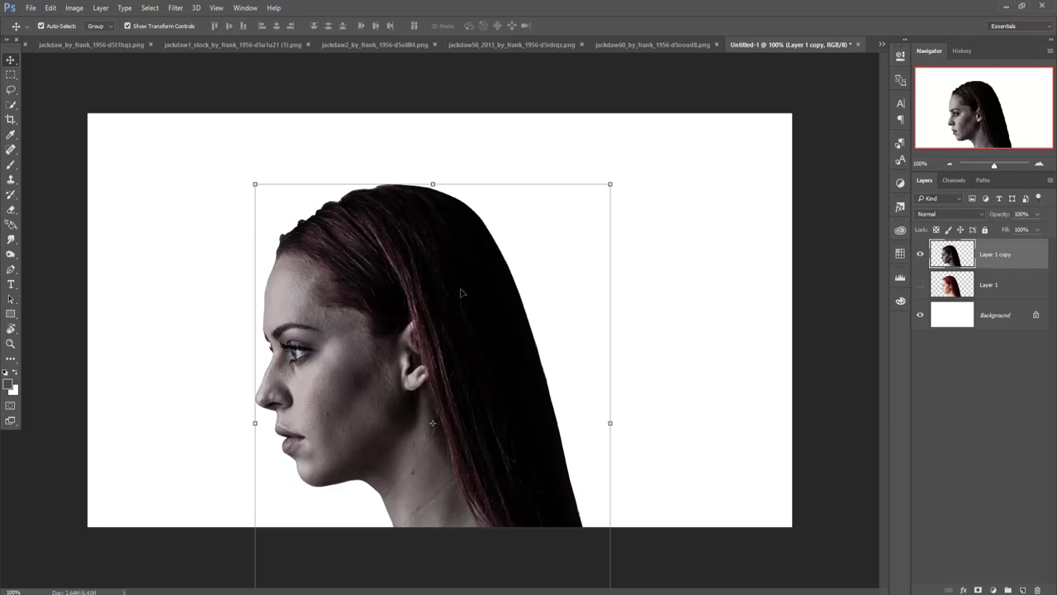
pyautogui.click(175, 7)
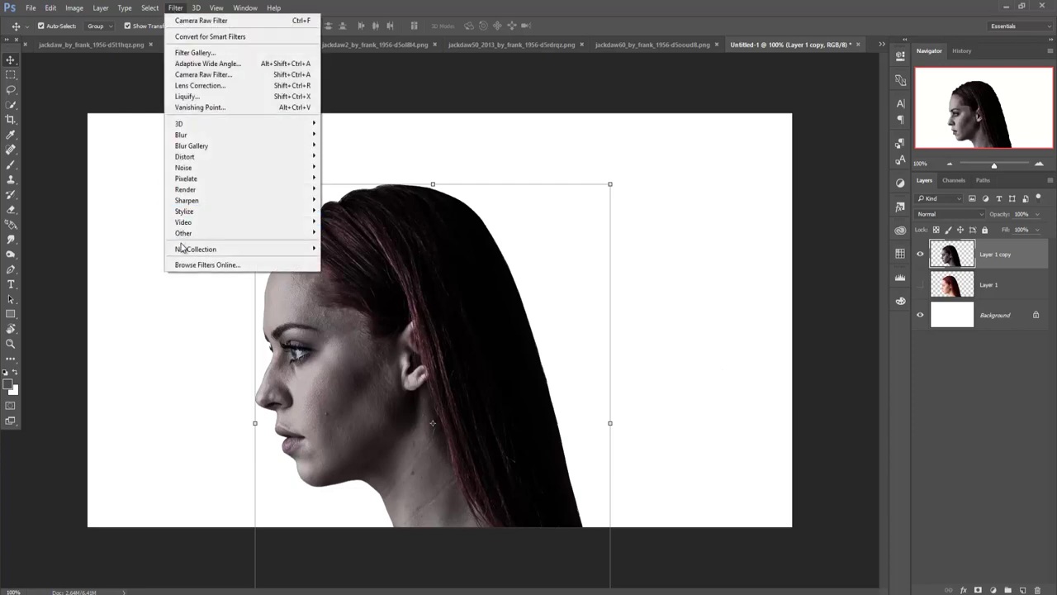
pyautogui.click(207, 74)
pyautogui.hotkey('shift', 'ctrl', 'a')
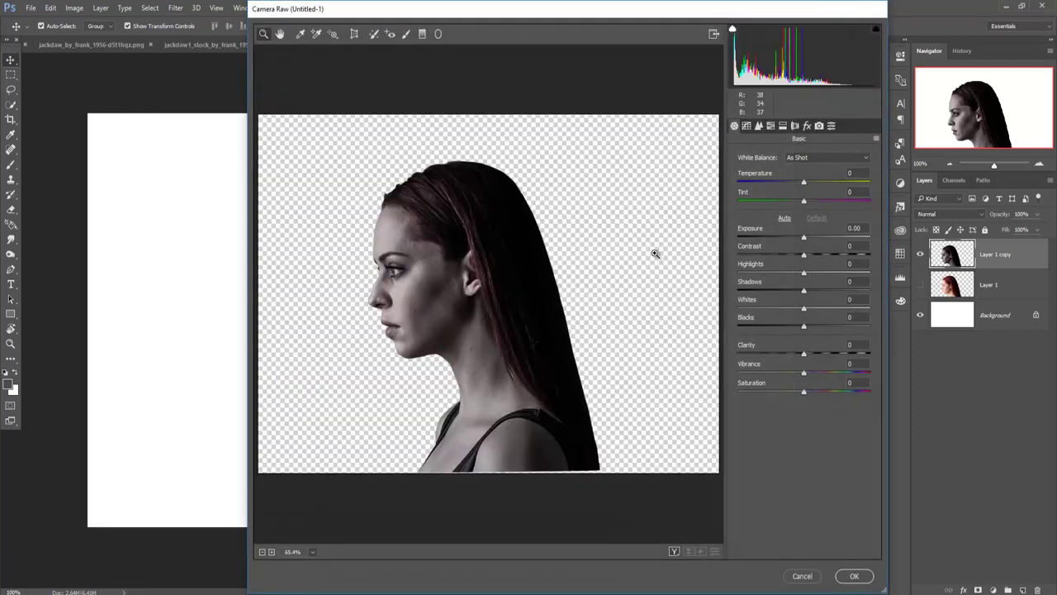
pyautogui.moveTo(803, 392); pyautogui.dragTo(776, 393)
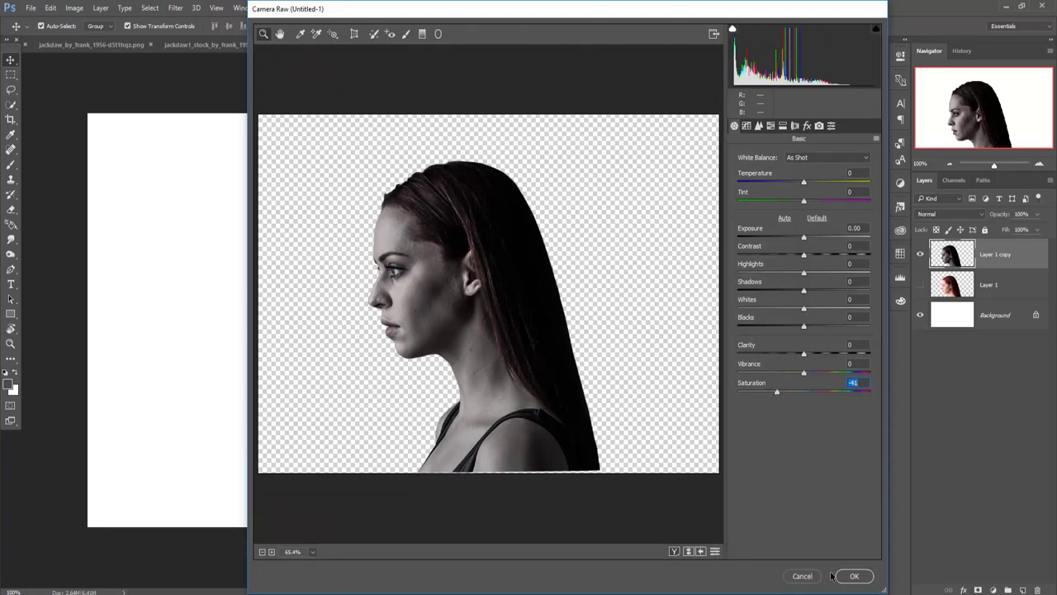
pyautogui.click(857, 576)
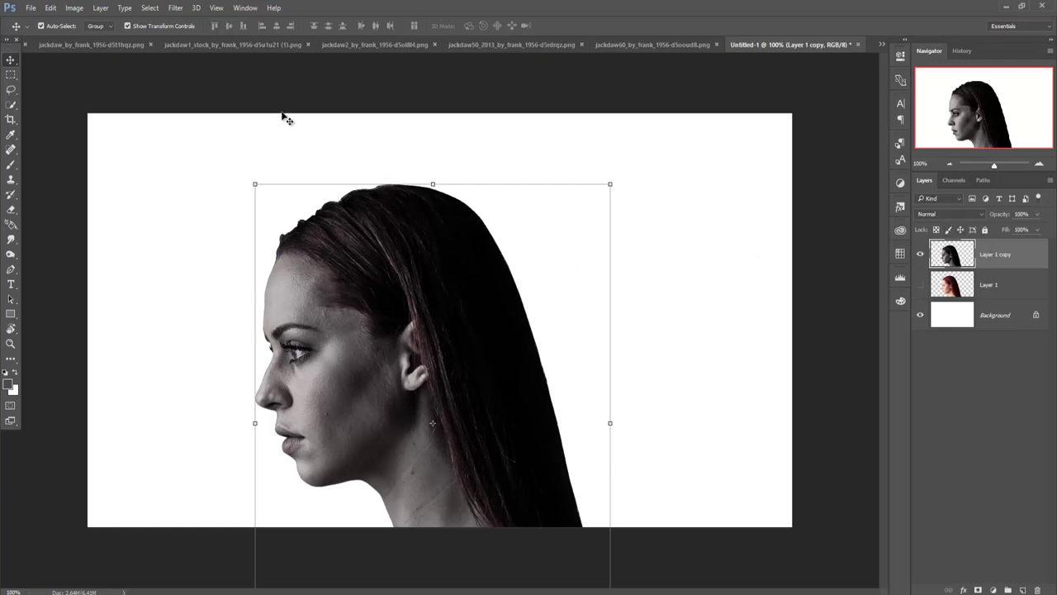
# Step: Float the jackdaw1_stock image and drag its bird onto Untitled-1 as Layer 2
pyautogui.click(104, 44)
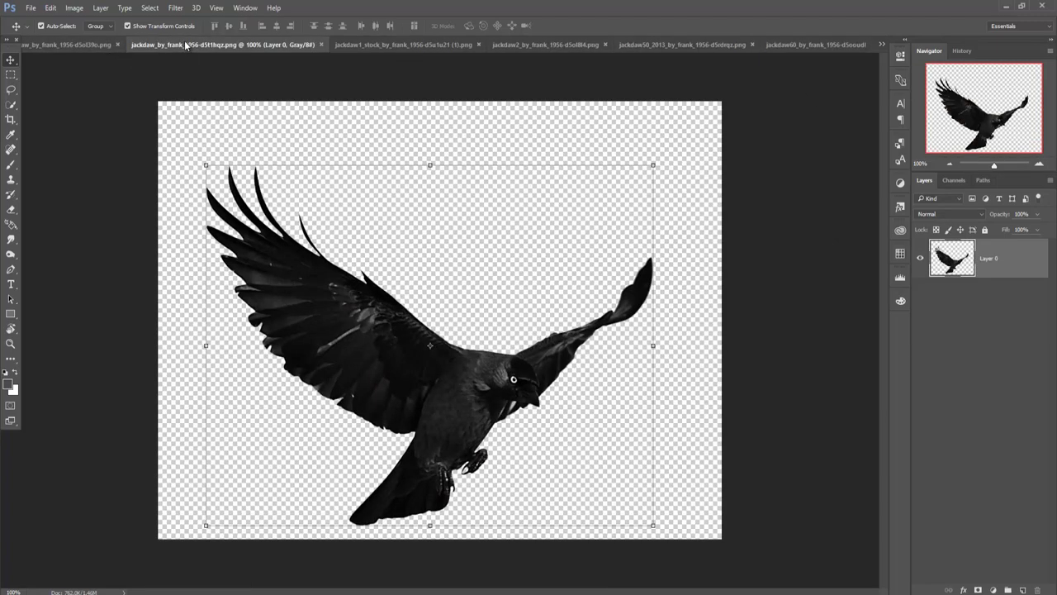
pyautogui.click(82, 45)
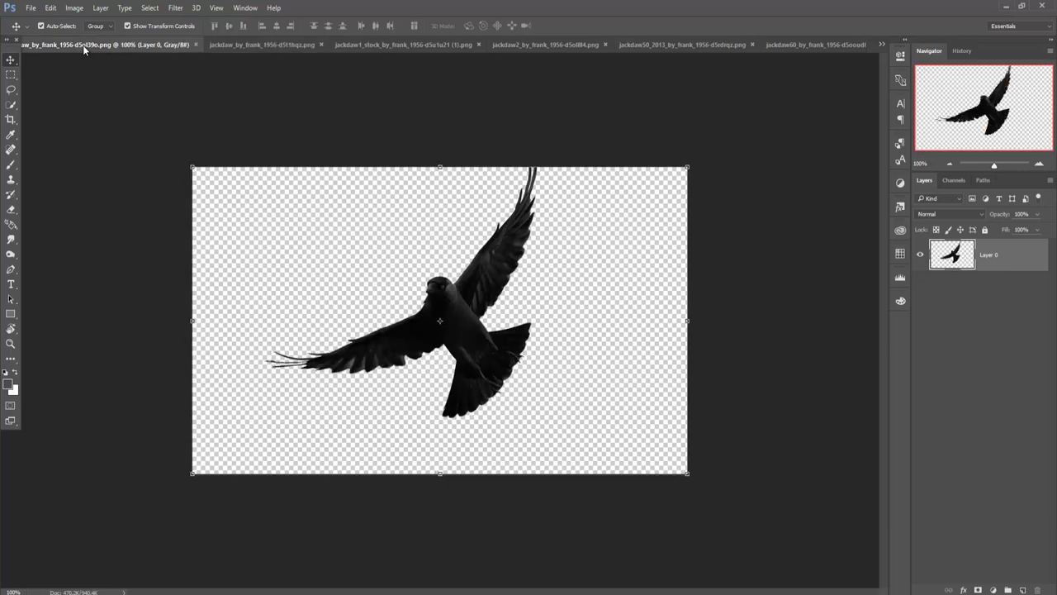
pyautogui.click(403, 48)
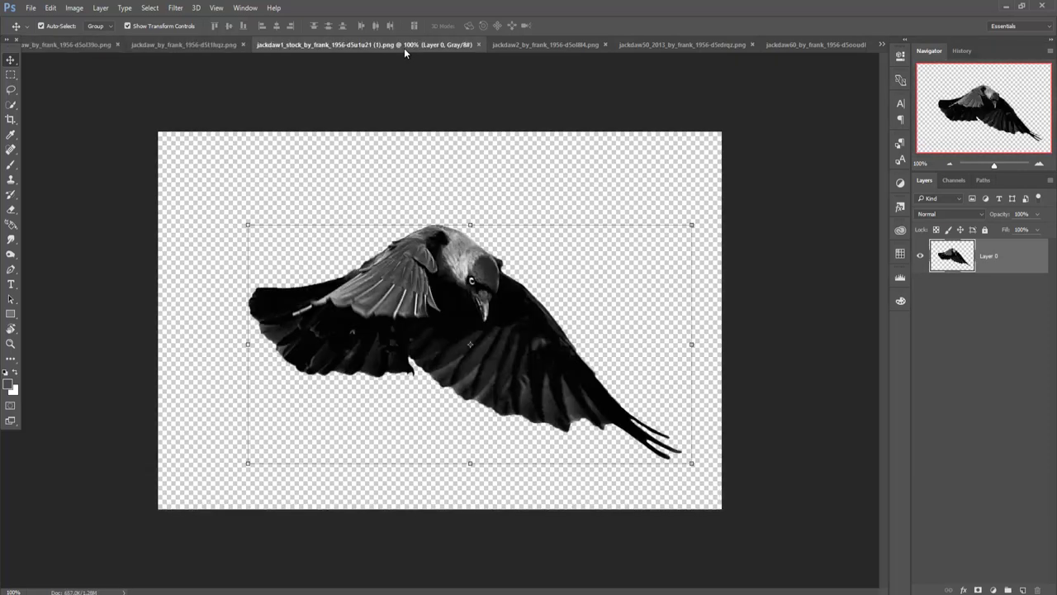
pyautogui.moveTo(404, 48)
pyautogui.mouseDown()
pyautogui.moveTo(513, 118)
pyautogui.moveTo(453, 121)
pyautogui.mouseUp()
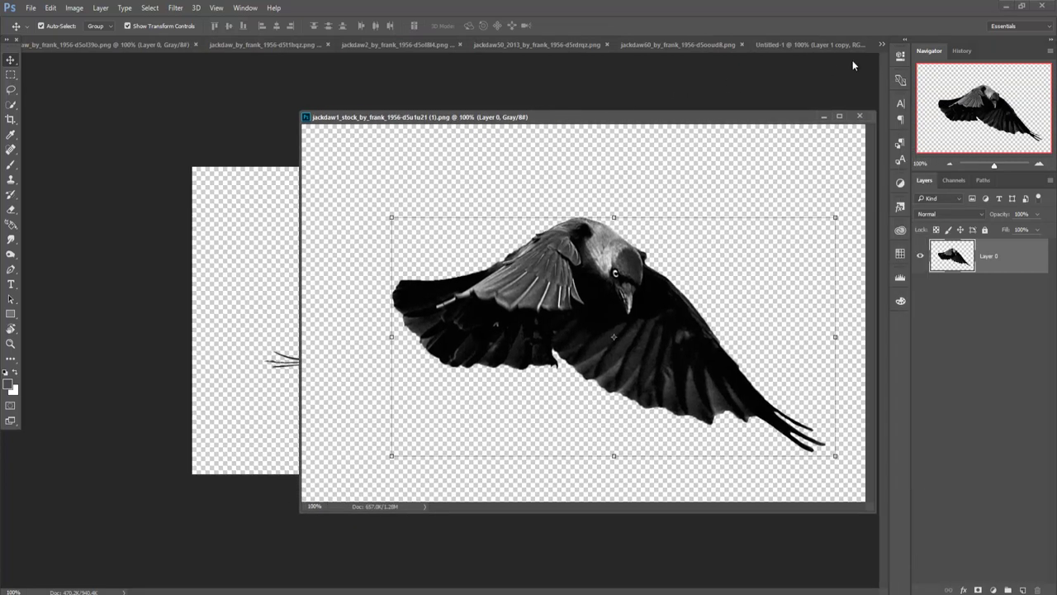
pyautogui.click(824, 43)
pyautogui.moveTo(567, 125); pyautogui.dragTo(676, 149)
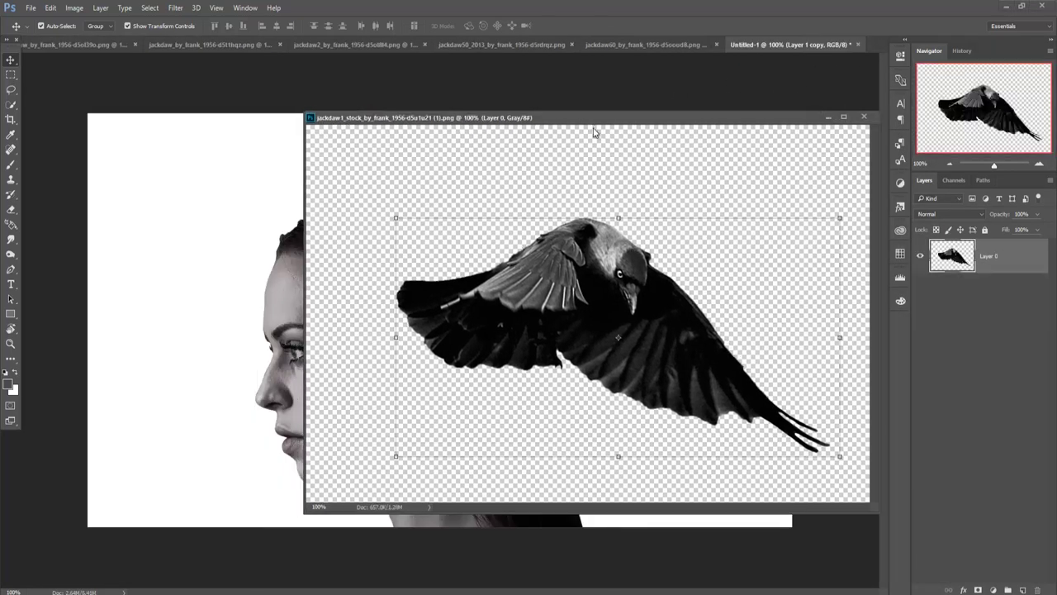
pyautogui.moveTo(706, 280); pyautogui.dragTo(378, 263)
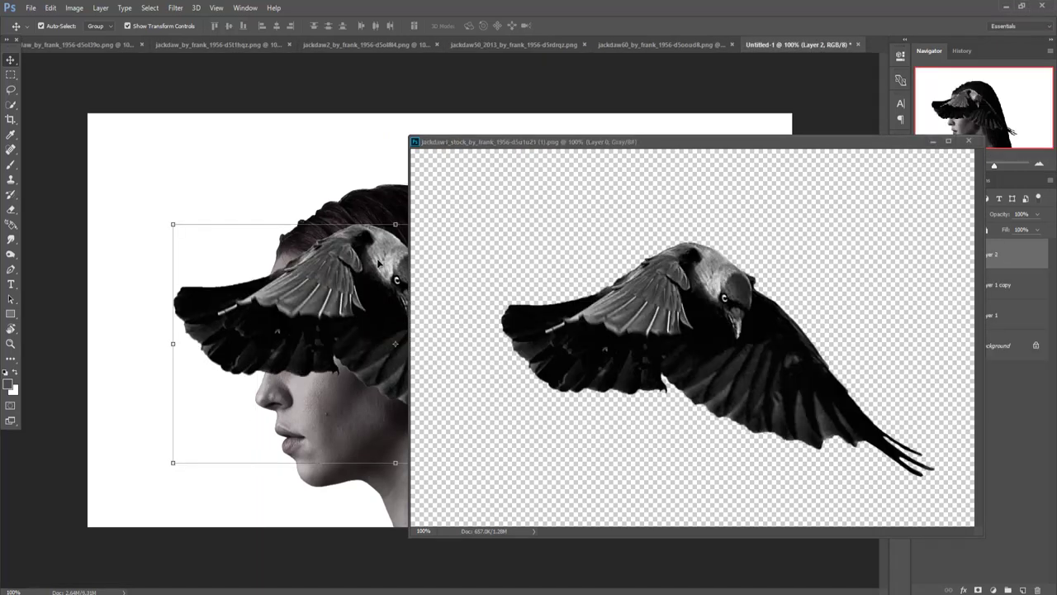
# Step: Shrink the jackdaw and rotate it upright to about -91.5°
pyautogui.click(933, 143)
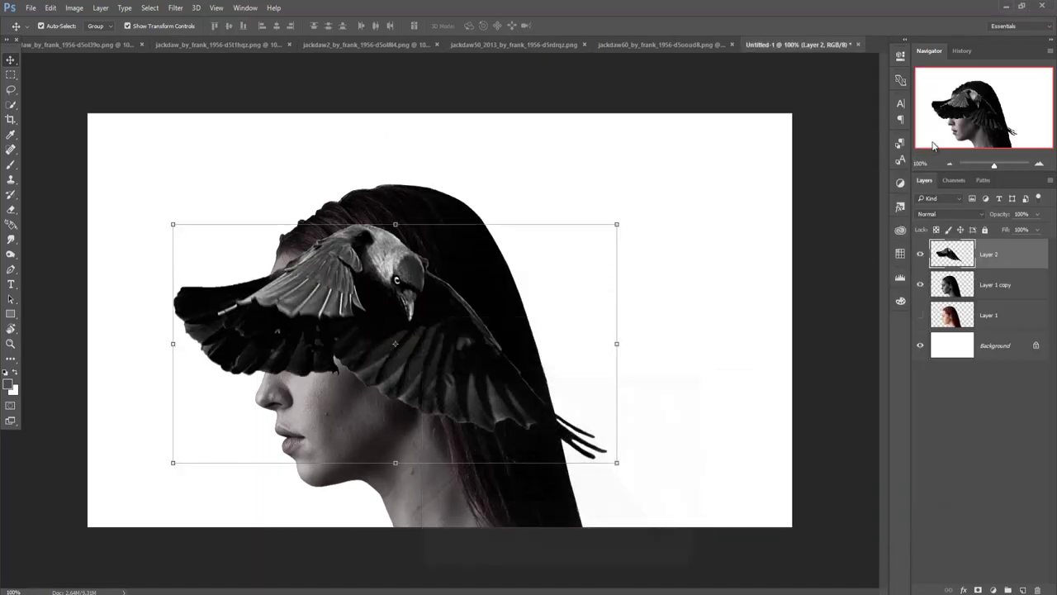
pyautogui.moveTo(618, 224); pyautogui.dragTo(539, 278)
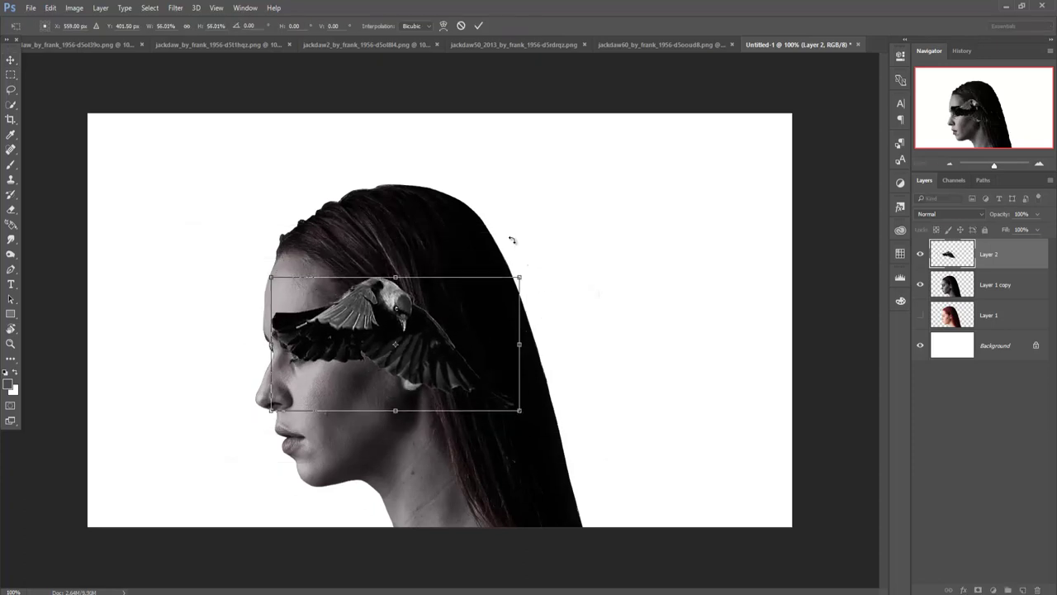
pyautogui.moveTo(511, 240); pyautogui.dragTo(448, 173)
pyautogui.moveTo(410, 297); pyautogui.dragTo(363, 252)
pyautogui.moveTo(395, 119); pyautogui.dragTo(366, 116)
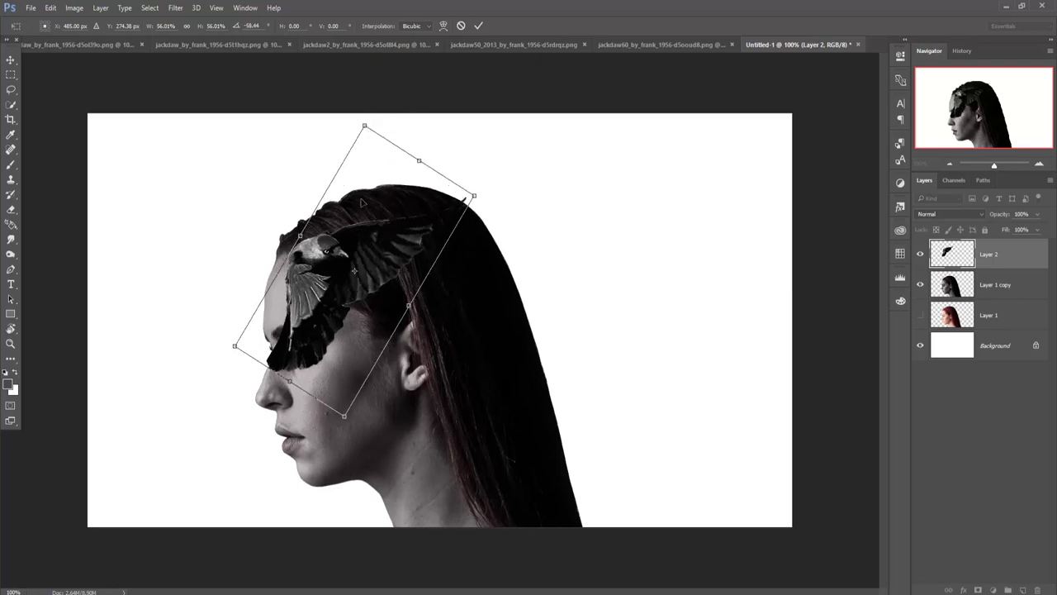
pyautogui.moveTo(342, 240); pyautogui.dragTo(330, 228)
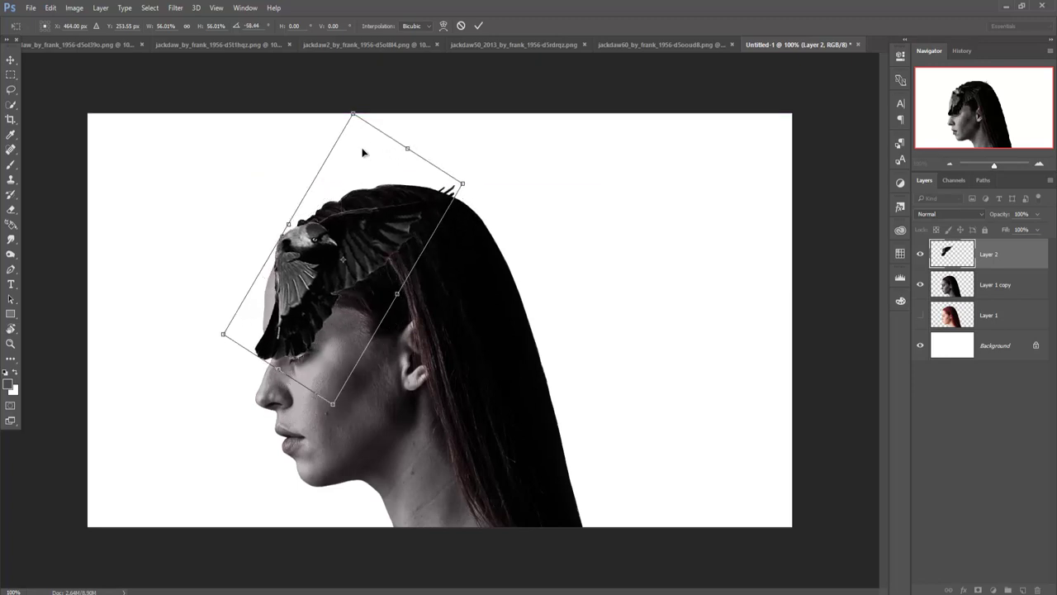
pyautogui.moveTo(355, 111); pyautogui.dragTo(351, 134)
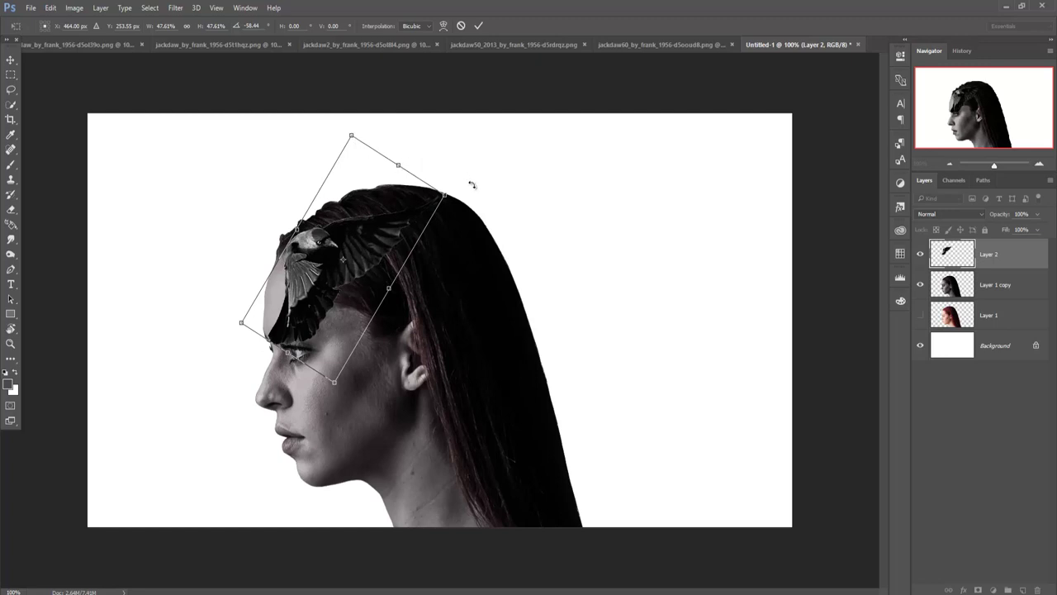
pyautogui.moveTo(471, 184); pyautogui.dragTo(509, 214)
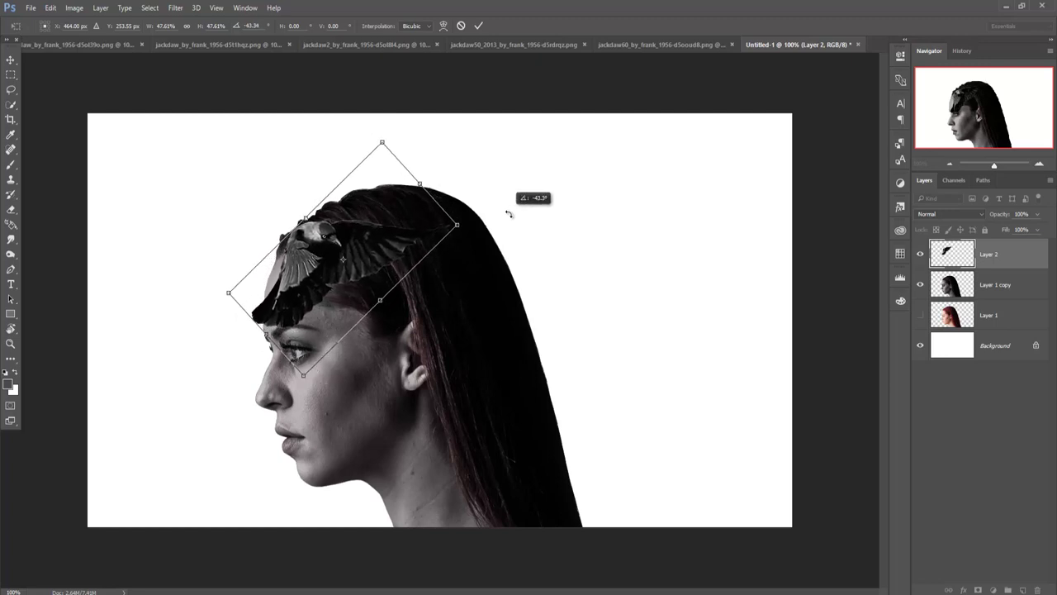
pyautogui.moveTo(508, 214); pyautogui.dragTo(401, 137)
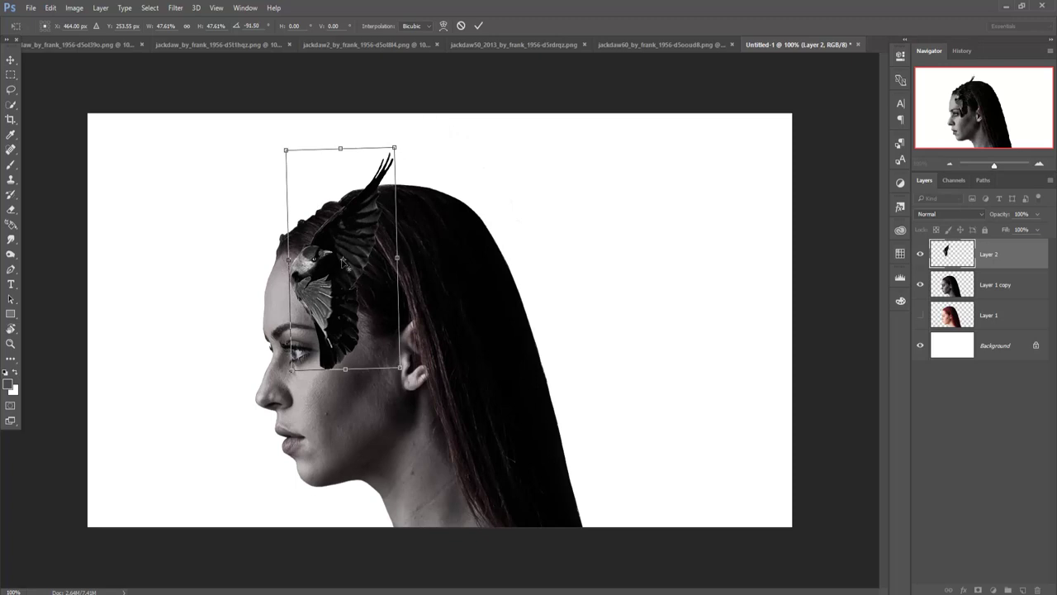
# Step: Scale the jackdaw to about 29% and set it on her forehead hairline
pyautogui.moveTo(342, 262)
pyautogui.mouseDown()
pyautogui.moveTo(287, 267)
pyautogui.moveTo(296, 254)
pyautogui.mouseUp()
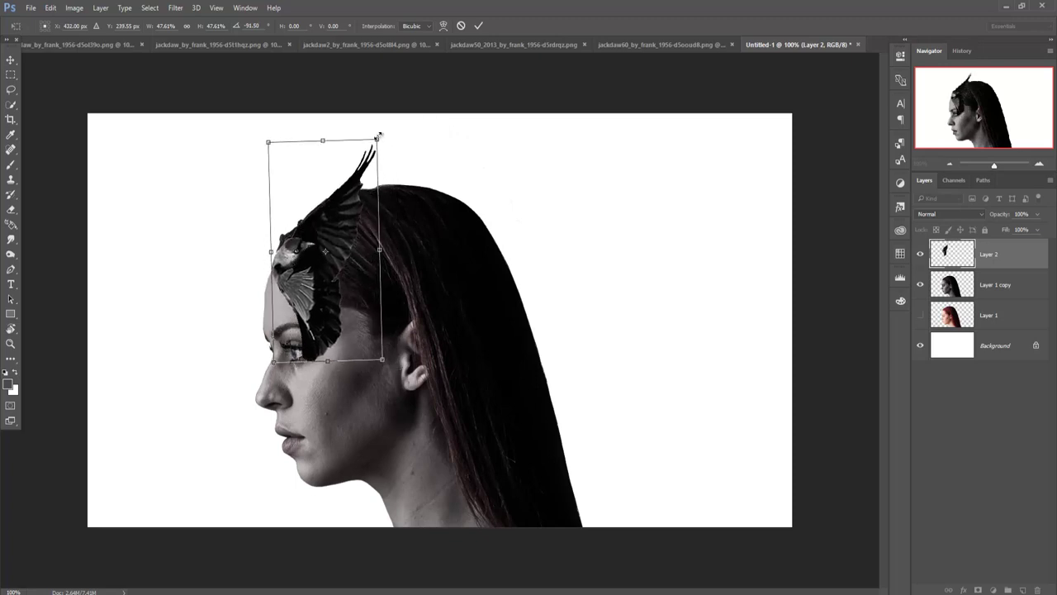
pyautogui.moveTo(377, 139); pyautogui.dragTo(360, 175)
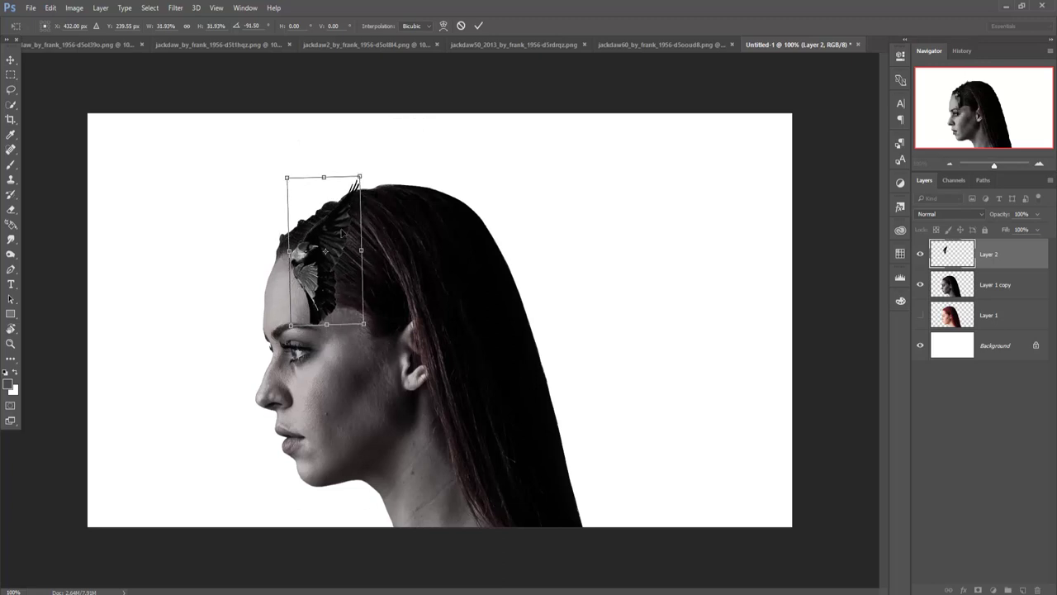
pyautogui.moveTo(324, 250); pyautogui.dragTo(311, 242)
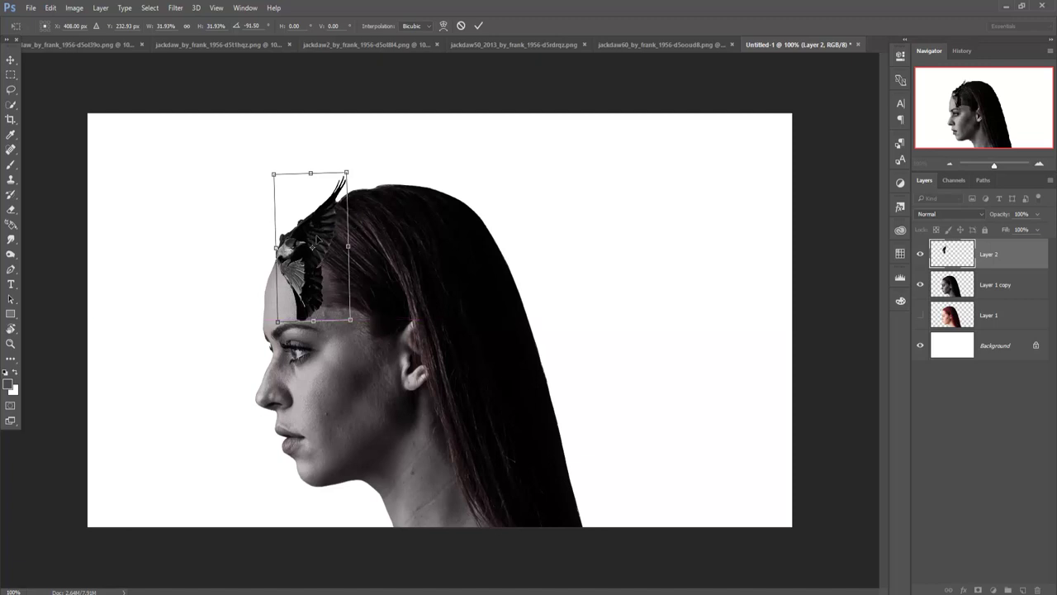
pyautogui.moveTo(349, 169); pyautogui.dragTo(351, 176)
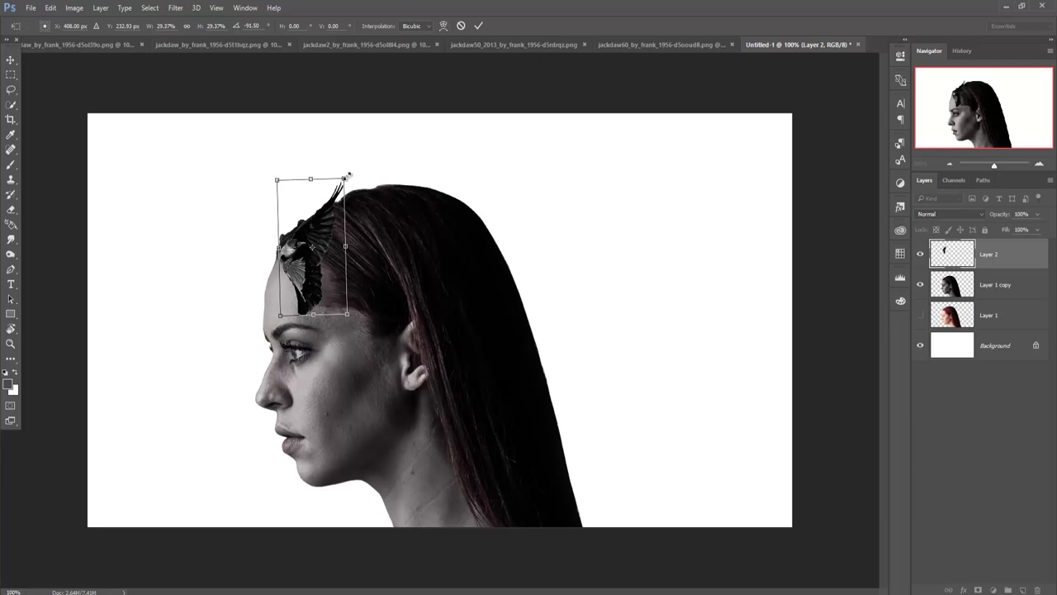
pyautogui.moveTo(326, 219); pyautogui.dragTo(333, 218)
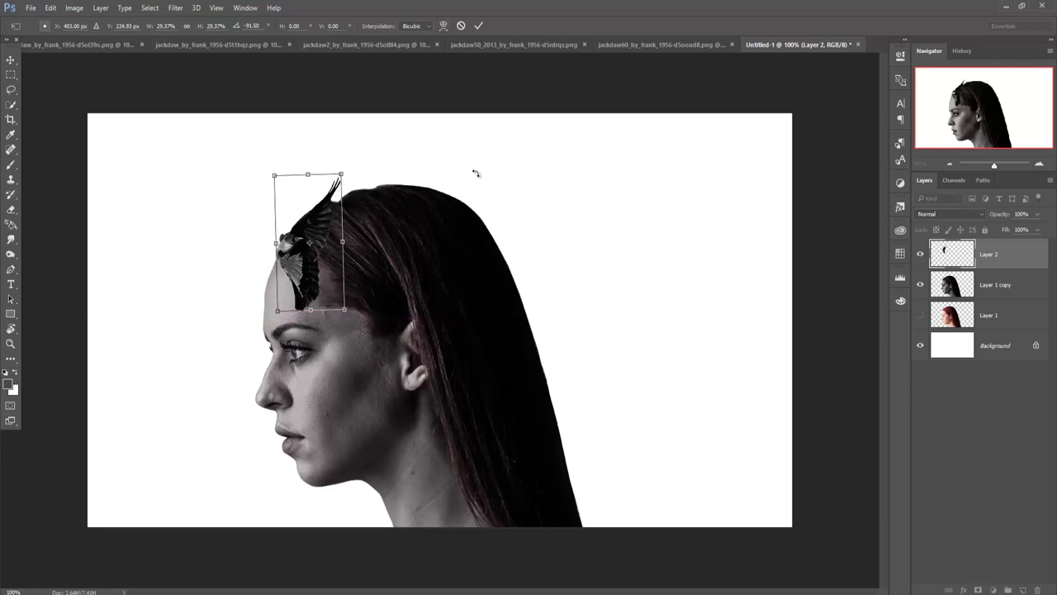
pyautogui.click(479, 26)
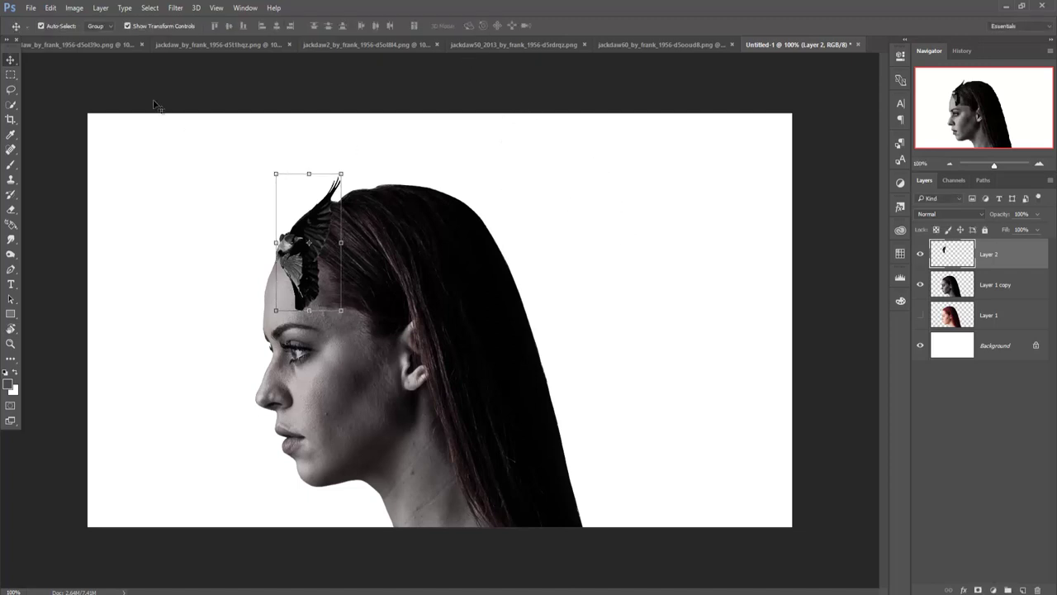
# Step: Float the first jackdaw image and drag its bird into Untitled-1 as Layer 3
pyautogui.click(90, 45)
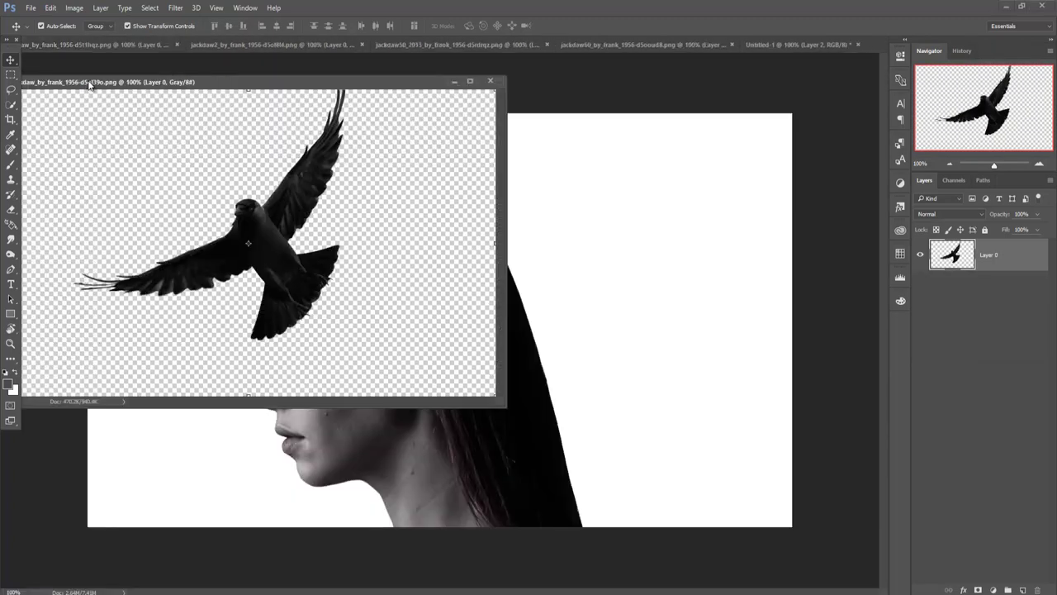
pyautogui.moveTo(90, 82); pyautogui.dragTo(604, 148)
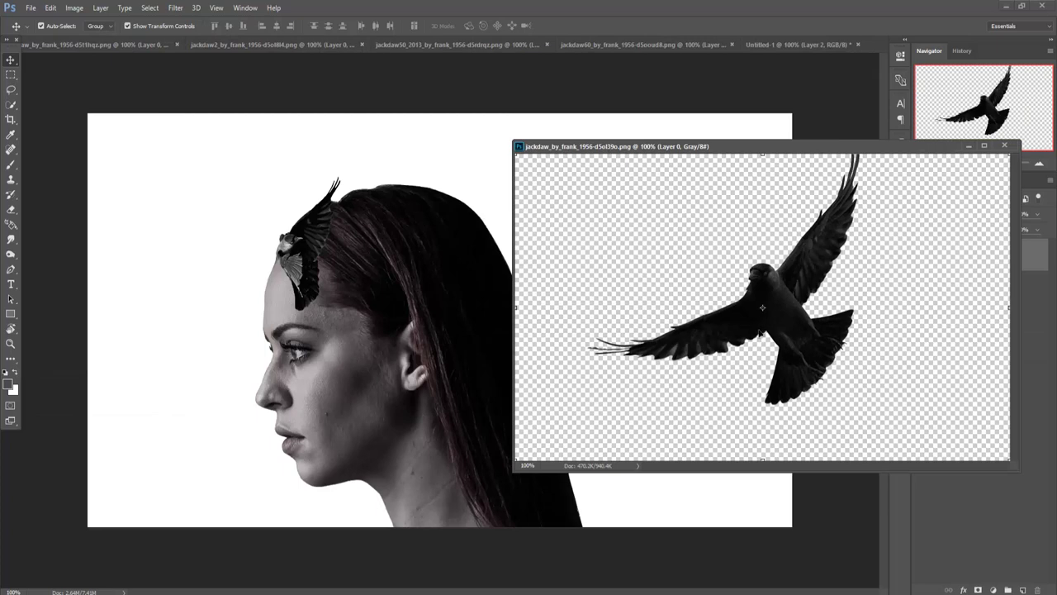
pyautogui.moveTo(762, 307); pyautogui.dragTo(391, 289)
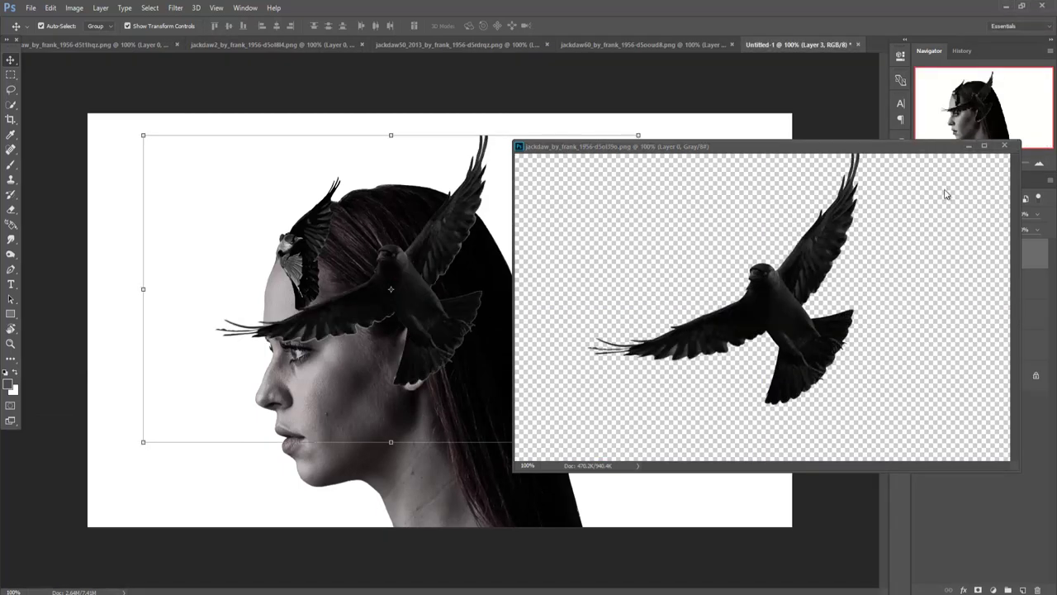
pyautogui.click(970, 145)
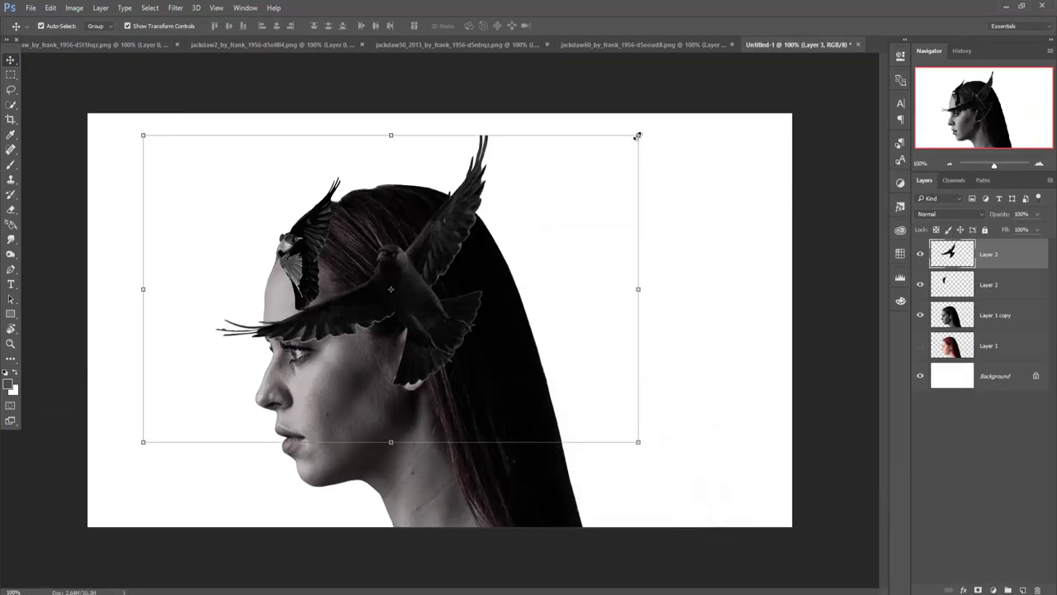
# Step: Scale the second jackdaw to about 53%, tilt about -12° and place it across her jaw
pyautogui.moveTo(638, 135)
pyautogui.mouseDown()
pyautogui.moveTo(525, 222)
pyautogui.moveTo(587, 360)
pyautogui.moveTo(570, 386)
pyautogui.mouseUp()
pyautogui.moveTo(591, 338)
pyautogui.mouseDown()
pyautogui.moveTo(599, 189)
pyautogui.moveTo(574, 178)
pyautogui.moveTo(580, 194)
pyautogui.moveTo(561, 275)
pyautogui.mouseUp()
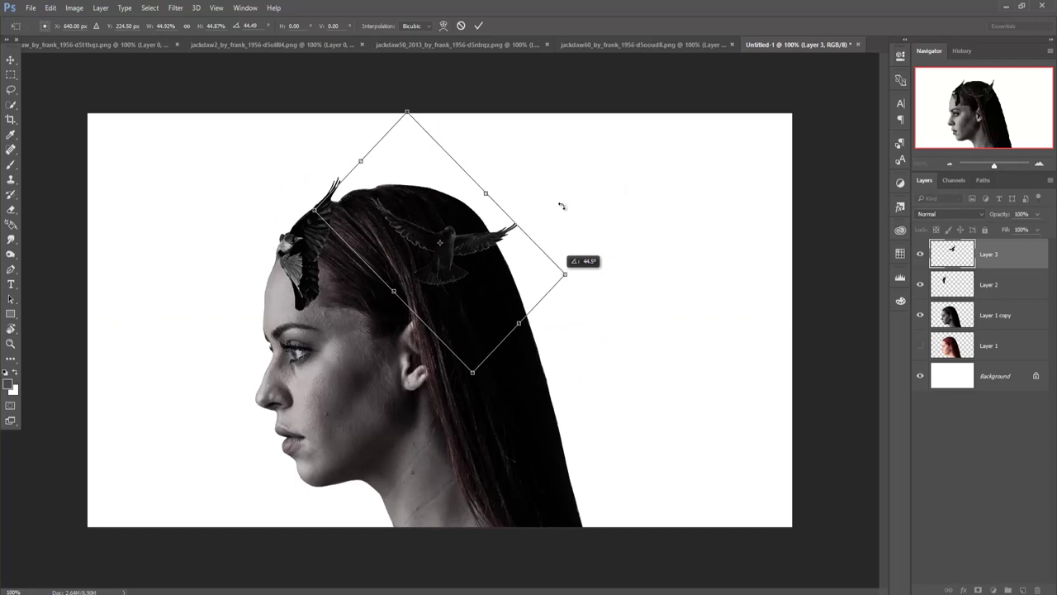
pyautogui.moveTo(560, 206); pyautogui.dragTo(554, 188)
pyautogui.moveTo(431, 244)
pyautogui.mouseDown()
pyautogui.moveTo(477, 286)
pyautogui.moveTo(486, 409)
pyautogui.moveTo(432, 444)
pyautogui.mouseUp()
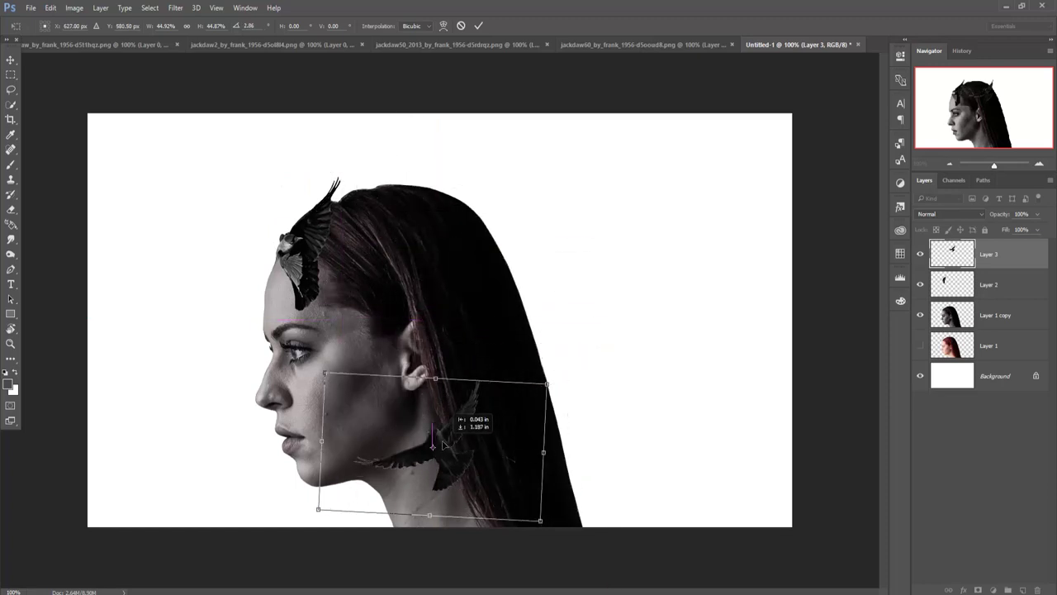
pyautogui.moveTo(539, 382)
pyautogui.mouseDown()
pyautogui.moveTo(569, 372)
pyautogui.moveTo(549, 318)
pyautogui.mouseUp()
pyautogui.moveTo(442, 432); pyautogui.dragTo(424, 442)
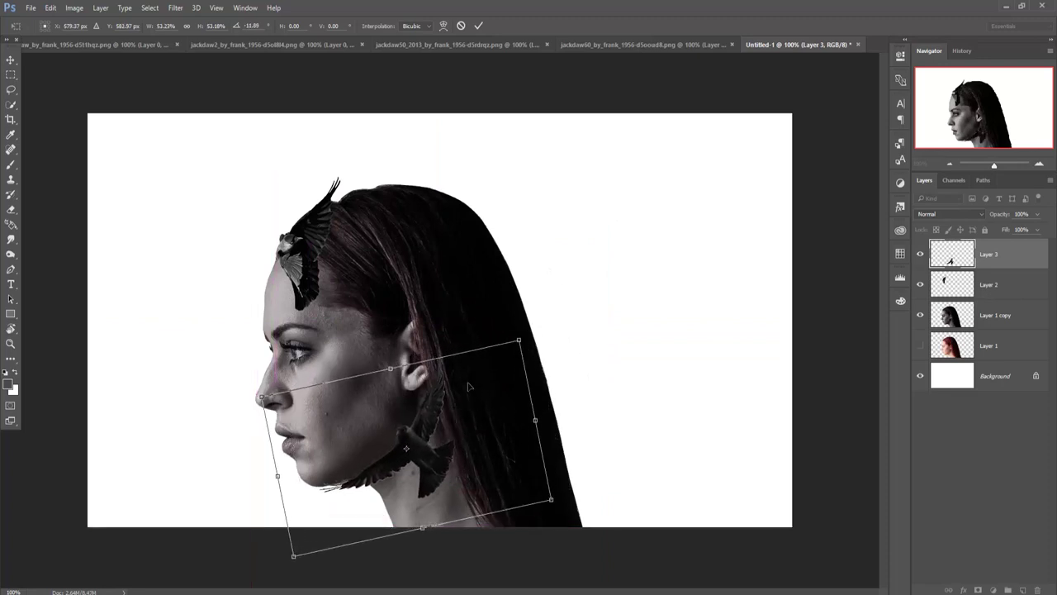
pyautogui.moveTo(415, 431); pyautogui.dragTo(404, 450)
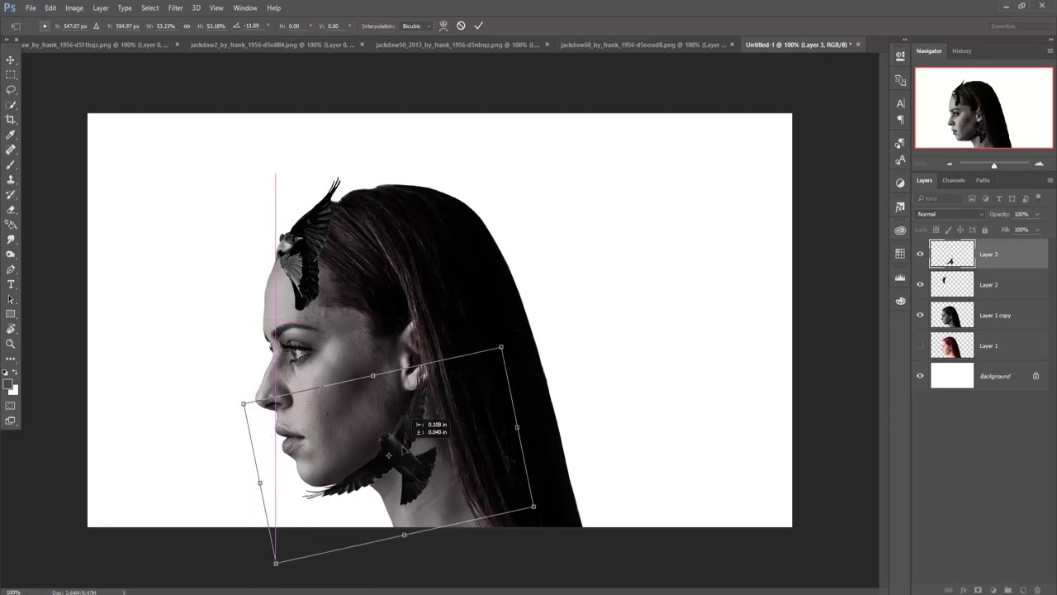
# Step: Commit the jaw jackdaw, then add the next jackdaw at about 31% beside her eye
pyautogui.click(480, 26)
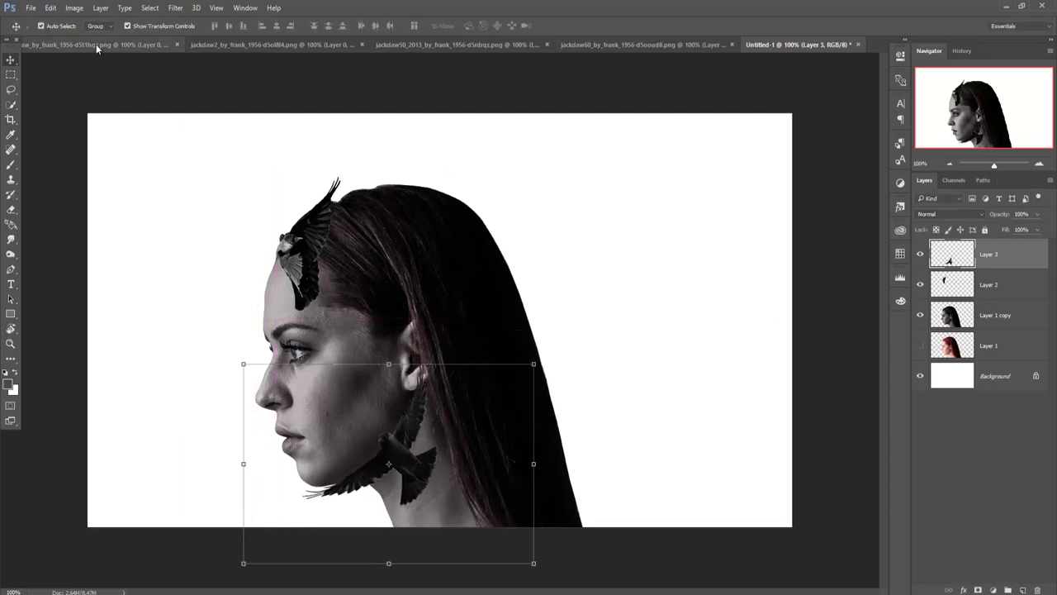
pyautogui.click(96, 43)
pyautogui.moveTo(96, 41); pyautogui.dragTo(584, 109)
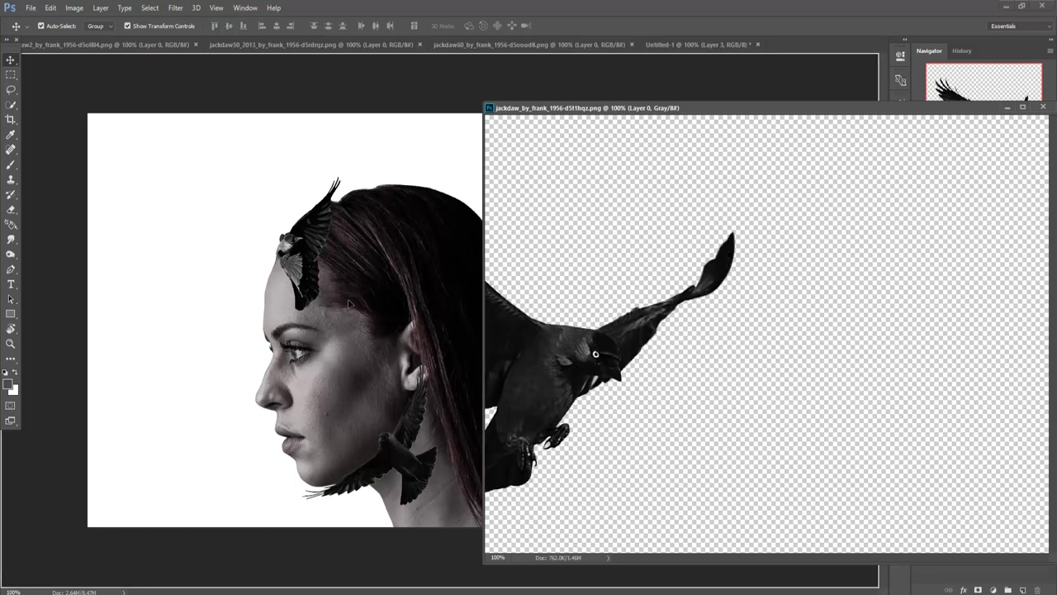
pyautogui.moveTo(721, 396); pyautogui.dragTo(335, 314)
pyautogui.moveTo(593, 95); pyautogui.dragTo(439, 220)
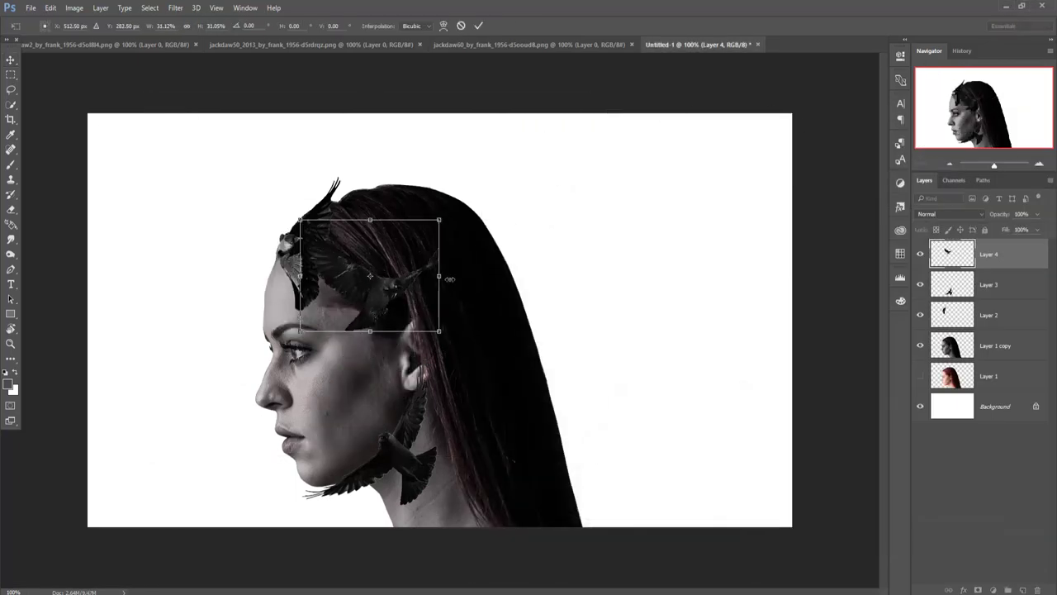
pyautogui.moveTo(392, 295)
pyautogui.mouseDown()
pyautogui.moveTo(380, 318)
pyautogui.moveTo(388, 323)
pyautogui.mouseUp()
pyautogui.moveTo(432, 252); pyautogui.dragTo(424, 259)
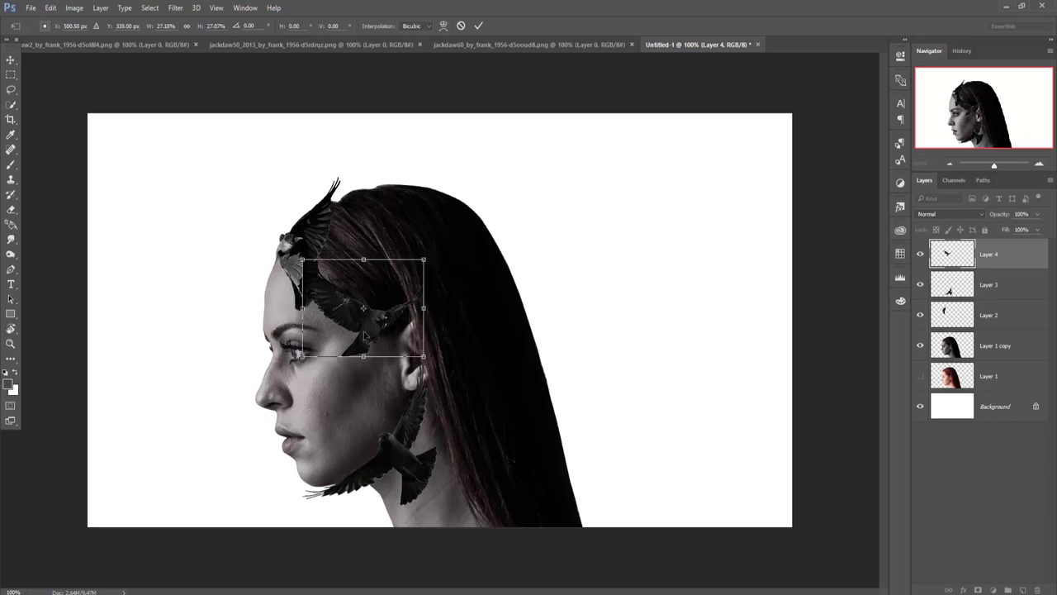
pyautogui.moveTo(370, 330)
pyautogui.mouseDown()
pyautogui.moveTo(372, 360)
pyautogui.moveTo(375, 351)
pyautogui.mouseUp()
pyautogui.press('Return')
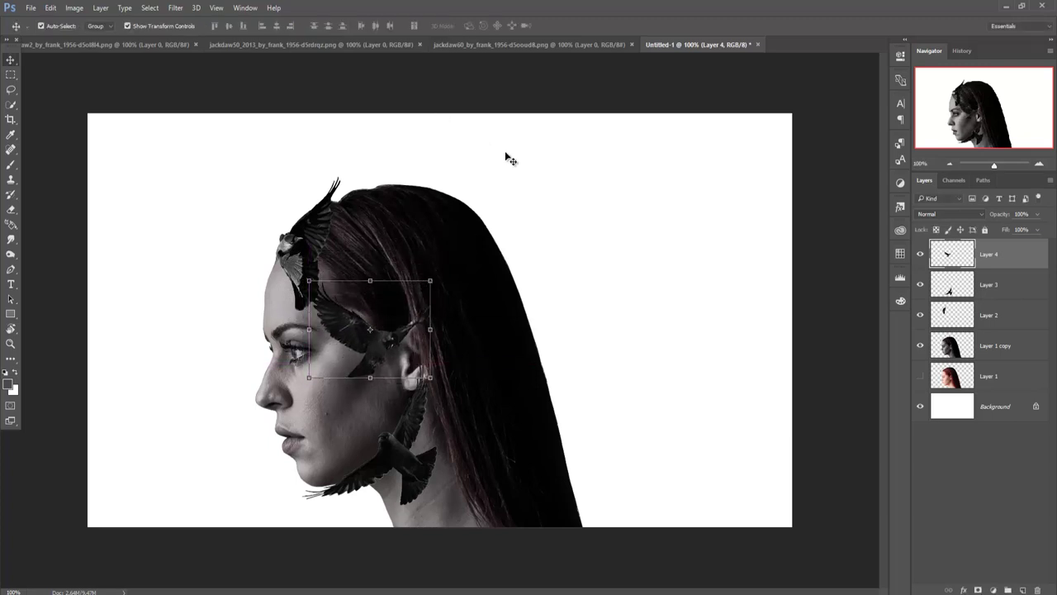
# Step: Copy the jackdaw2 bird into the portrait and shrink it in front of her ear
pyautogui.click(138, 47)
pyautogui.moveTo(135, 56); pyautogui.dragTo(624, 136)
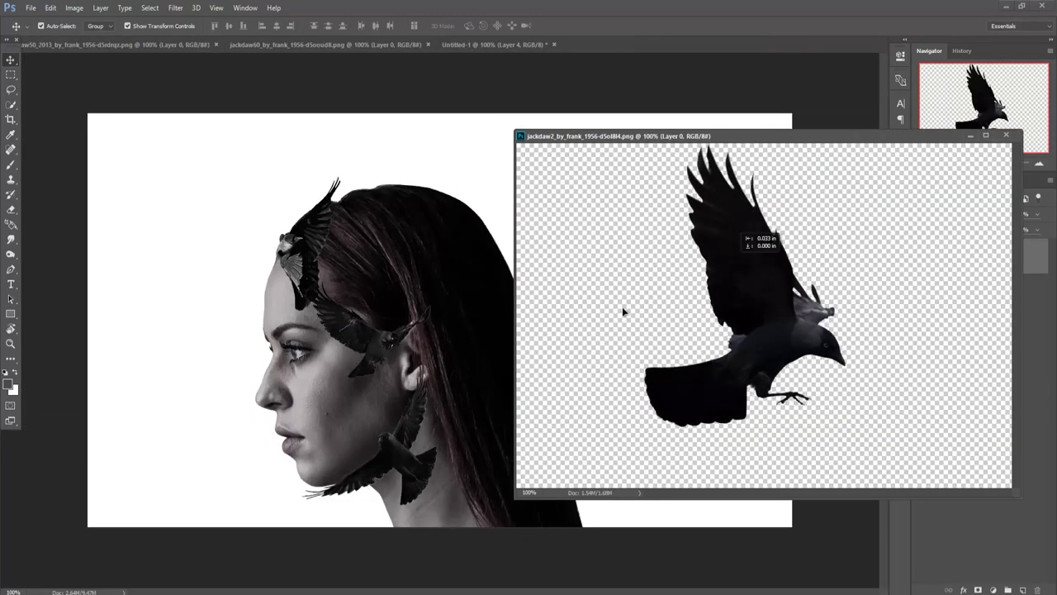
pyautogui.moveTo(622, 306); pyautogui.dragTo(434, 378)
pyautogui.click(971, 135)
pyautogui.moveTo(504, 246); pyautogui.dragTo(390, 397)
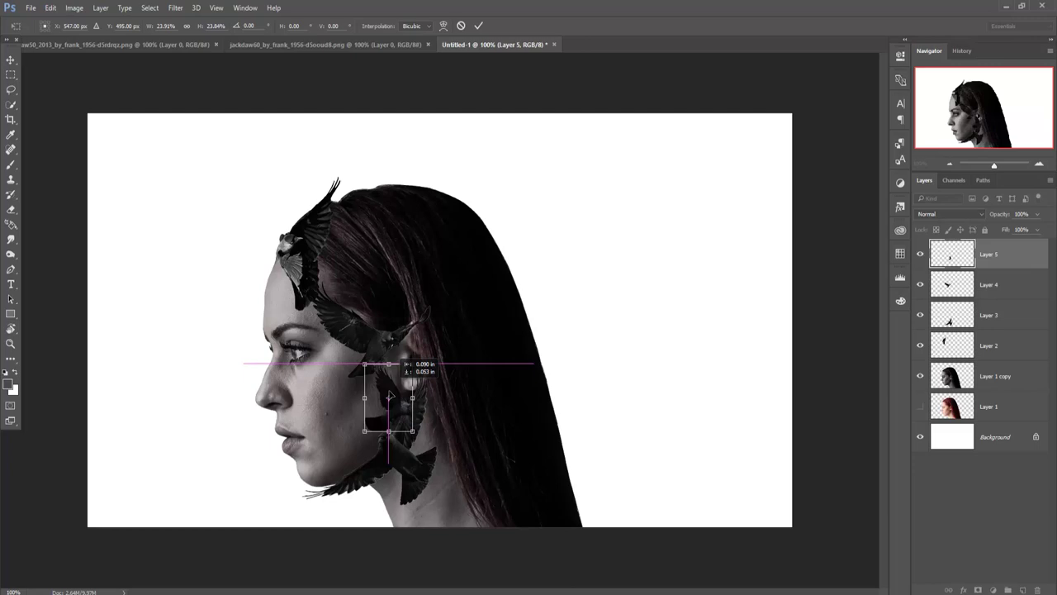
pyautogui.click(478, 26)
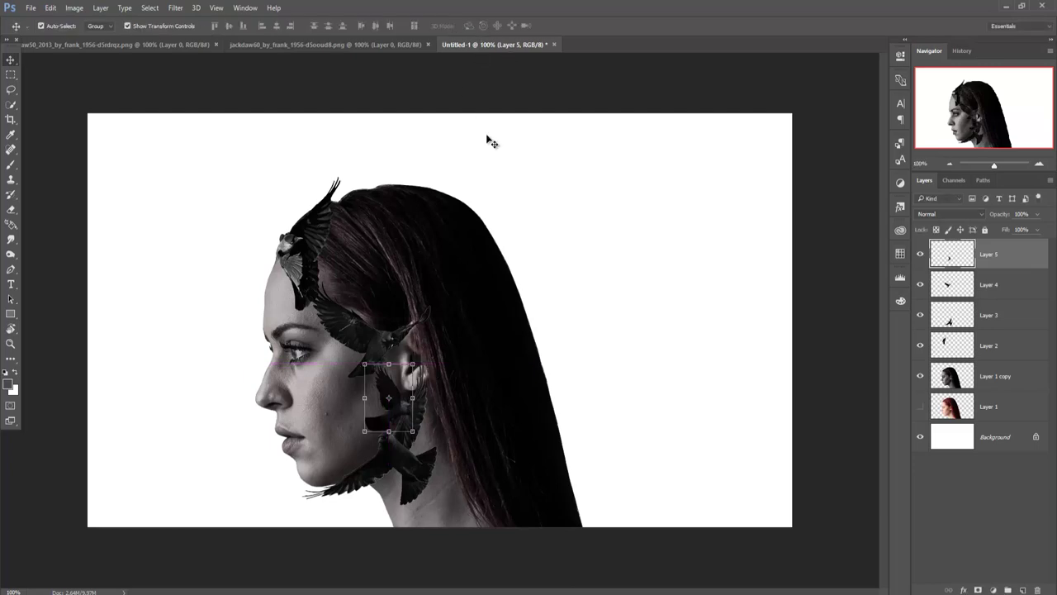
pyautogui.click(305, 43)
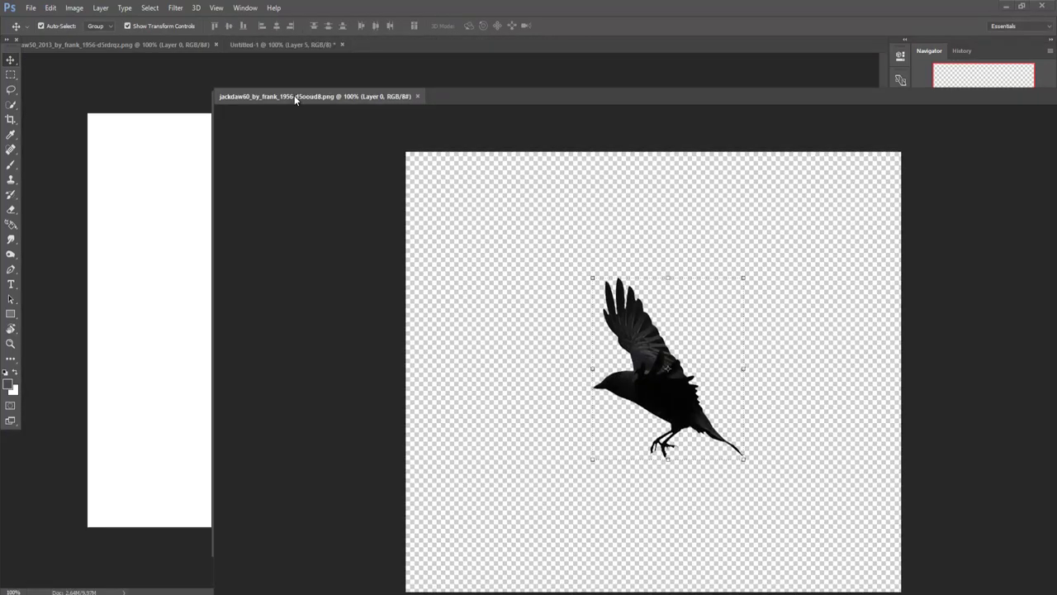
# Step: Copy the jackdaw60 bird into the portrait as Layer 6
pyautogui.moveTo(294, 98); pyautogui.dragTo(702, 99)
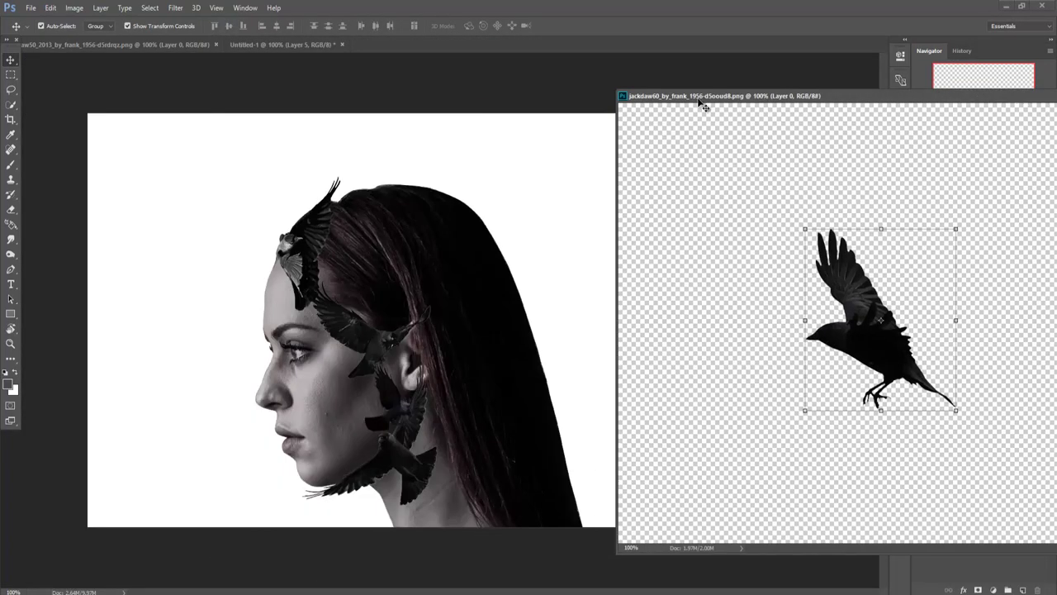
pyautogui.moveTo(795, 296)
pyautogui.mouseDown()
pyautogui.moveTo(706, 312)
pyautogui.moveTo(417, 265)
pyautogui.mouseUp()
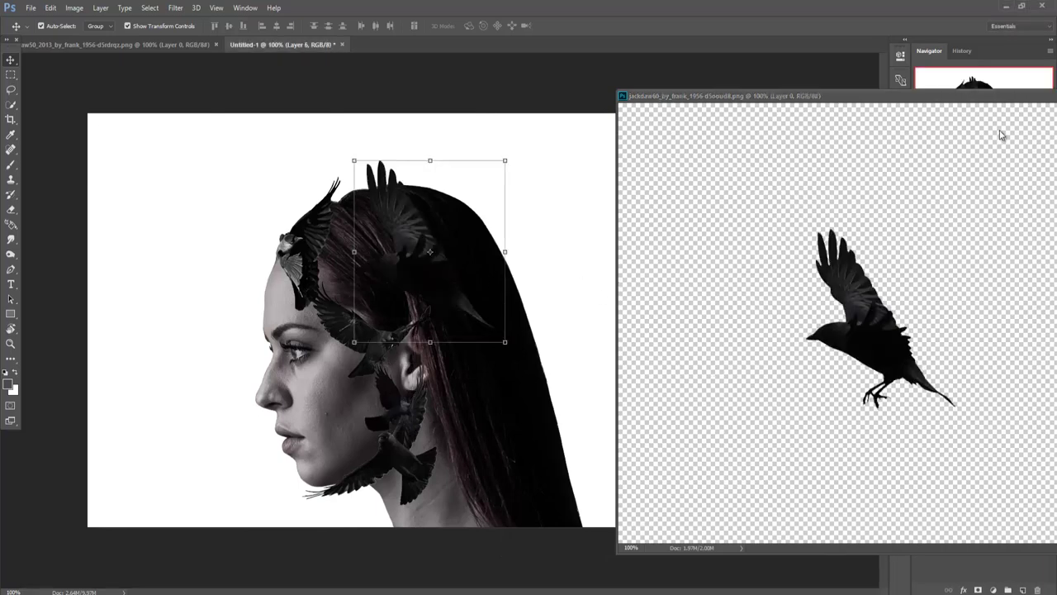
pyautogui.moveTo(1000, 97); pyautogui.dragTo(861, 123)
pyautogui.click(934, 122)
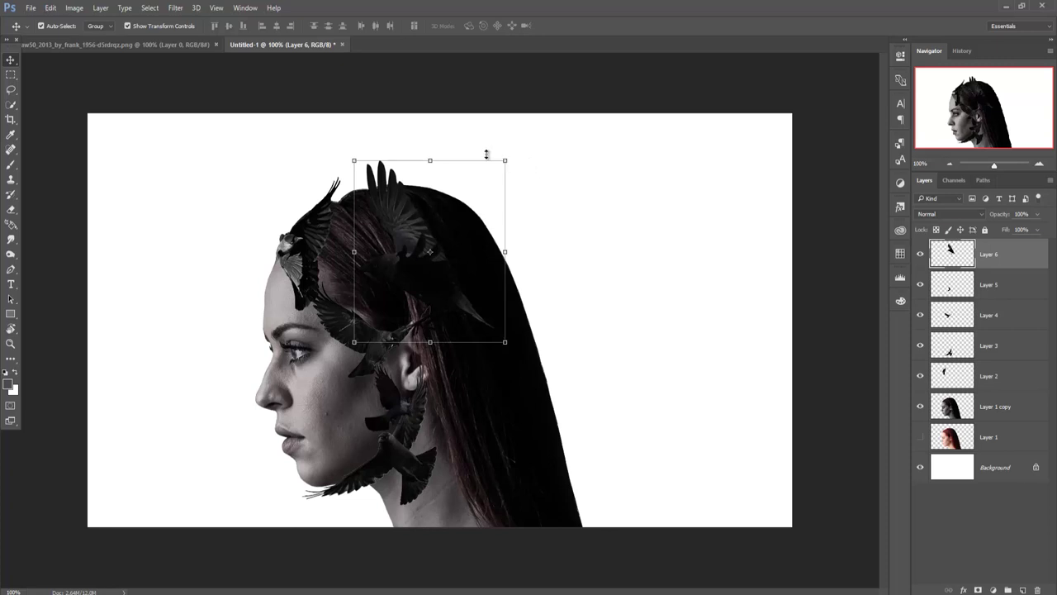
# Step: Rotate Layer 6 90° clockwise, scale it to about 59% and tuck it into her crown
pyautogui.click(31, 8)
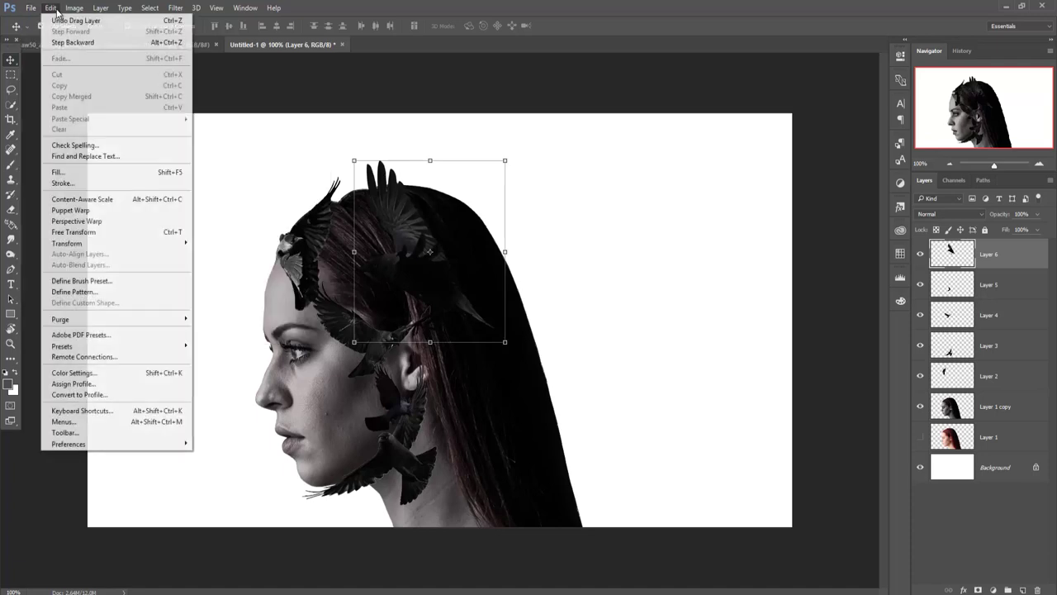
pyautogui.moveTo(67, 243)
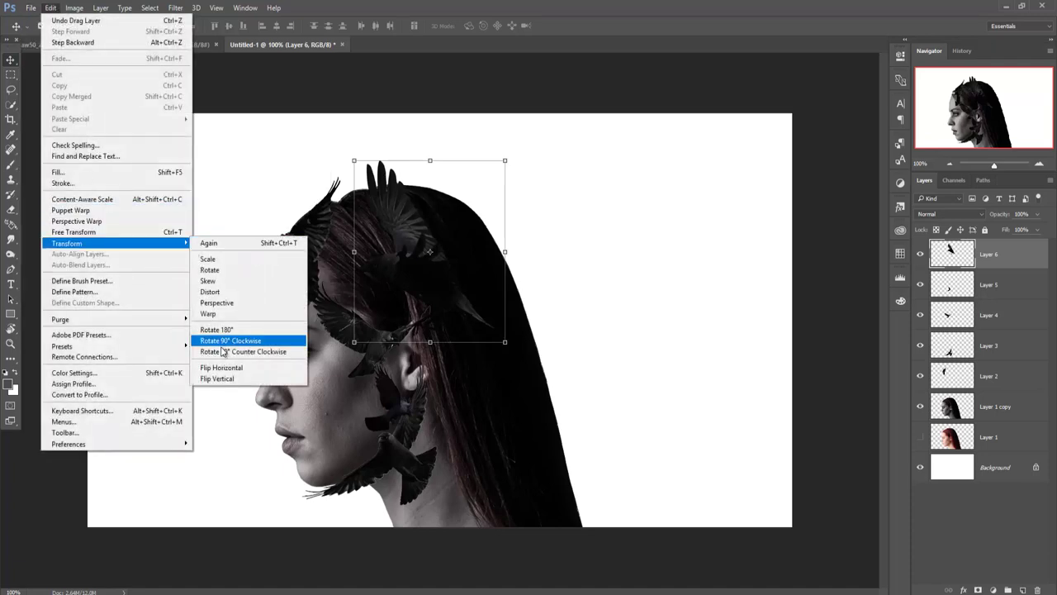
pyautogui.click(221, 368)
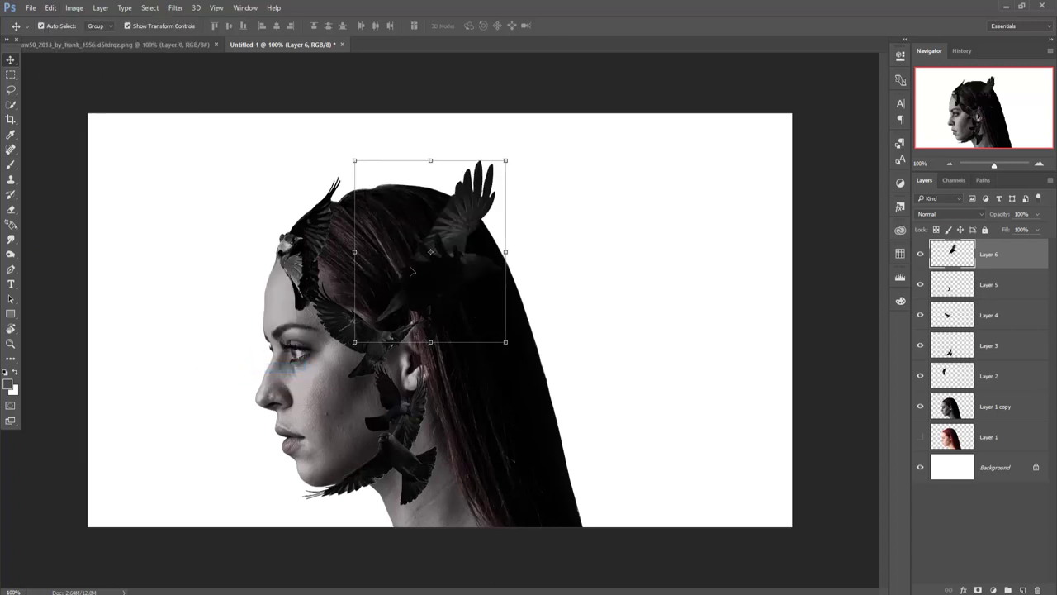
pyautogui.moveTo(450, 269); pyautogui.dragTo(408, 230)
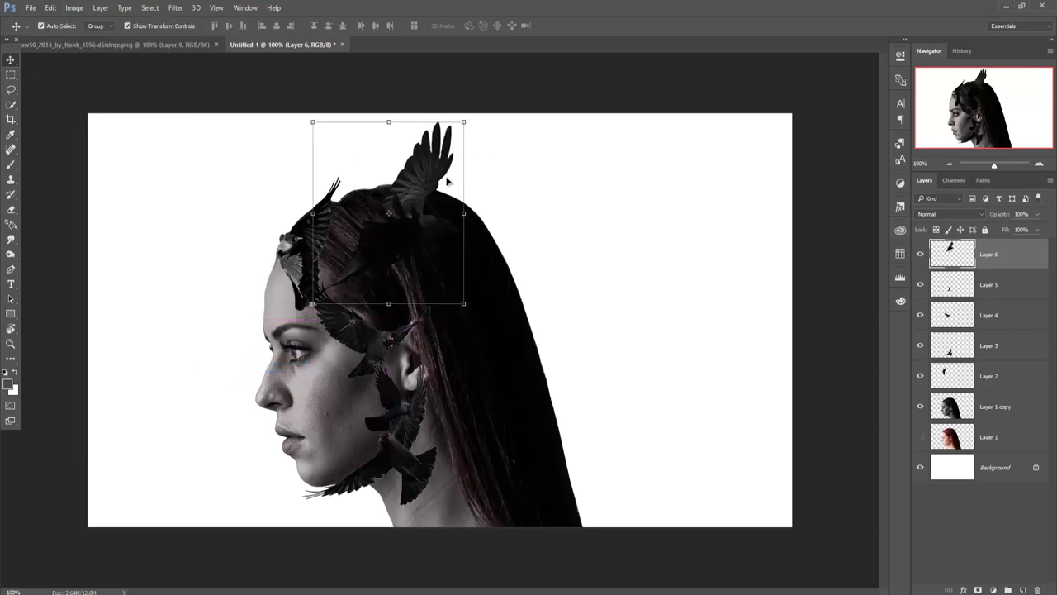
pyautogui.moveTo(465, 123); pyautogui.dragTo(446, 170)
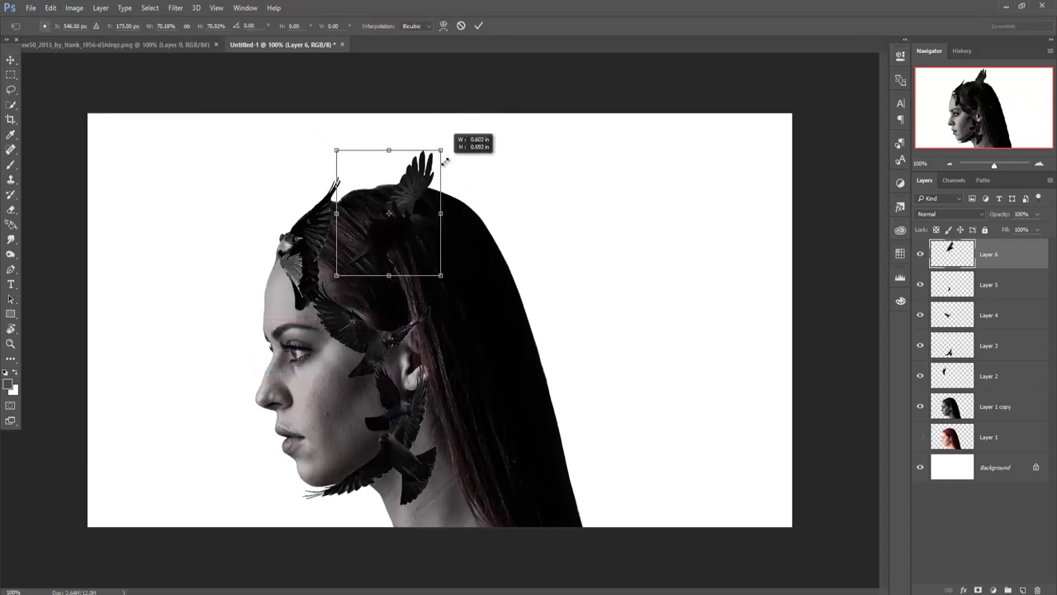
pyautogui.moveTo(416, 233); pyautogui.dragTo(383, 261)
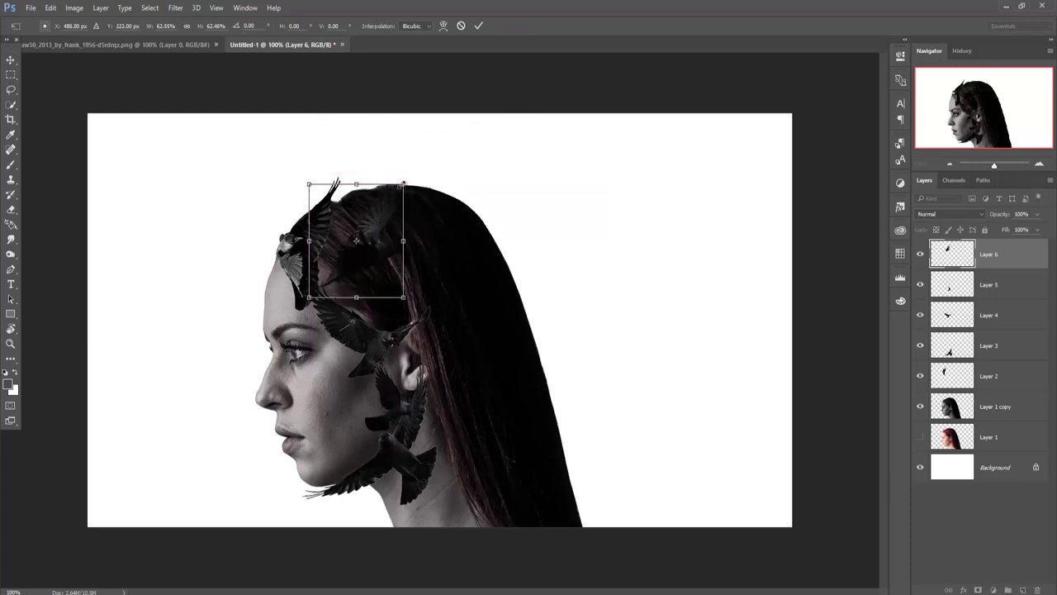
pyautogui.moveTo(403, 183); pyautogui.dragTo(402, 188)
pyautogui.moveTo(385, 246); pyautogui.dragTo(383, 243)
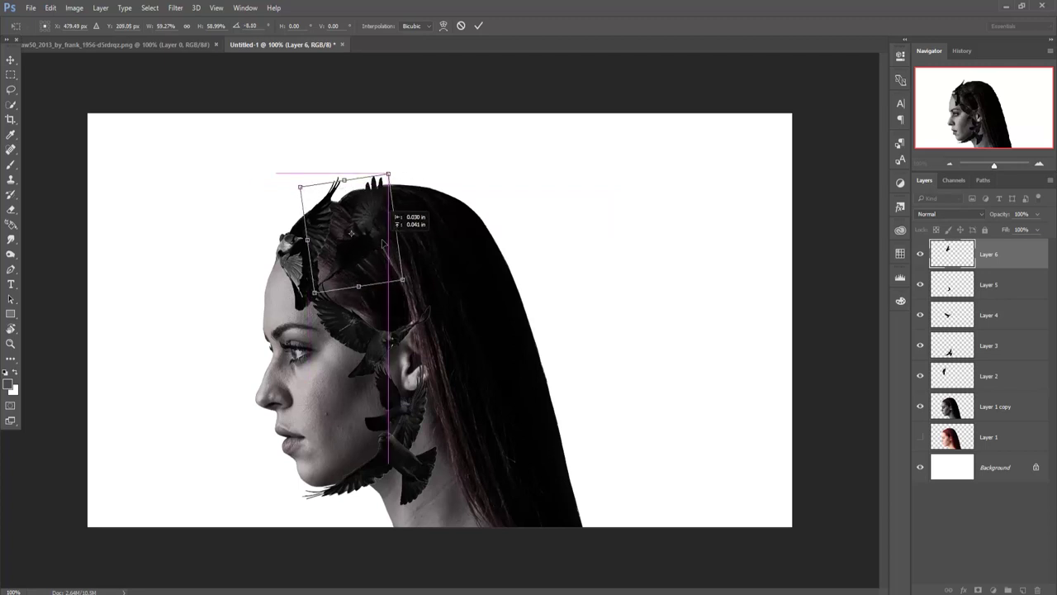
pyautogui.click(479, 27)
# Step: Duplicate Layer 6 and place the copy, enlarged to about 116%, on her neck below the ear
pyautogui.rightClick(1014, 265)
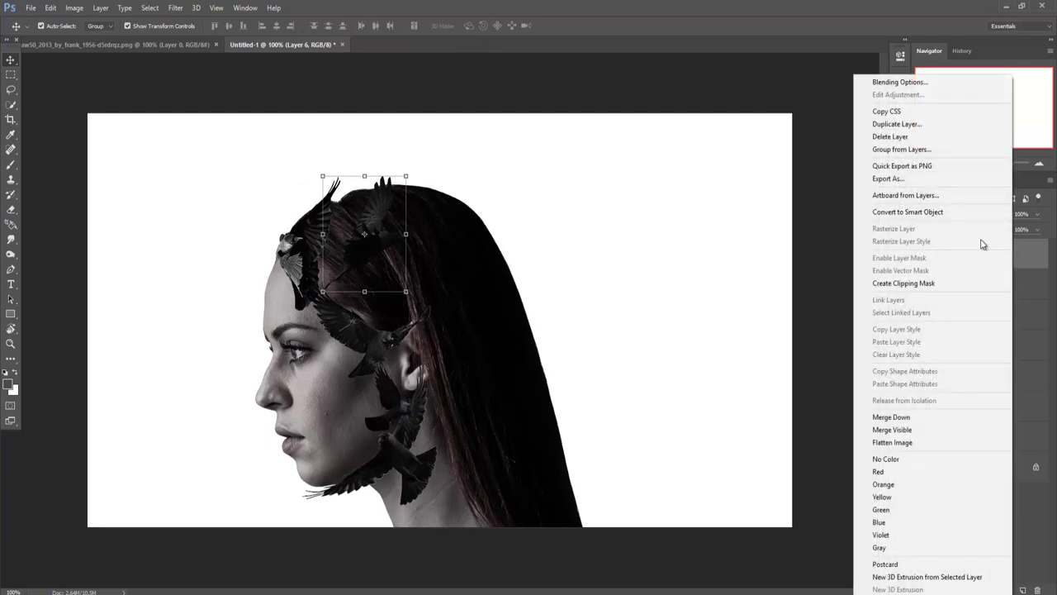
pyautogui.click(925, 130)
pyautogui.click(625, 185)
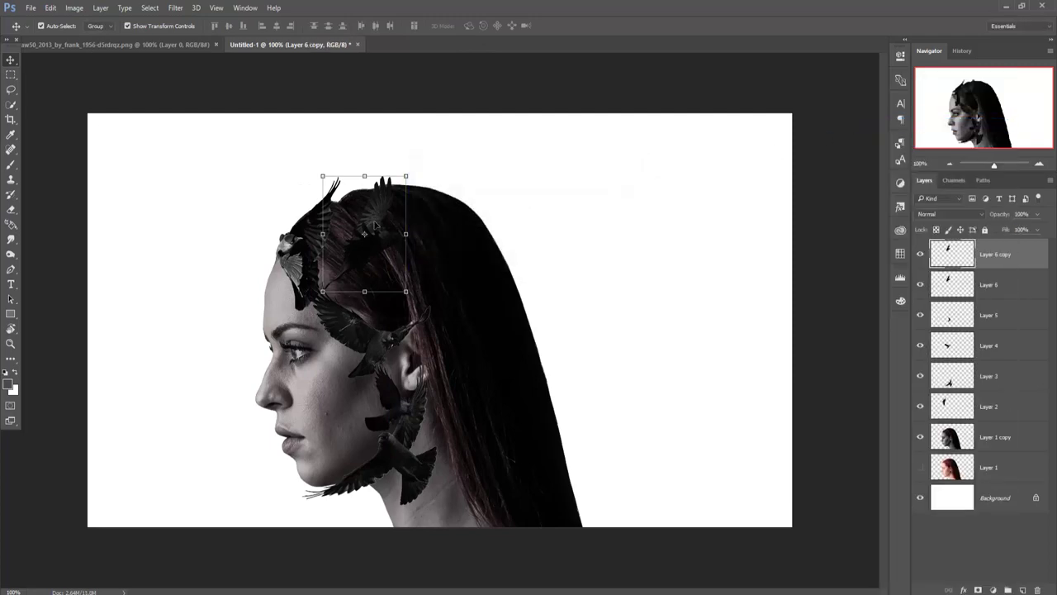
pyautogui.moveTo(376, 231)
pyautogui.mouseDown()
pyautogui.moveTo(434, 338)
pyautogui.moveTo(454, 333)
pyautogui.moveTo(449, 472)
pyautogui.mouseUp()
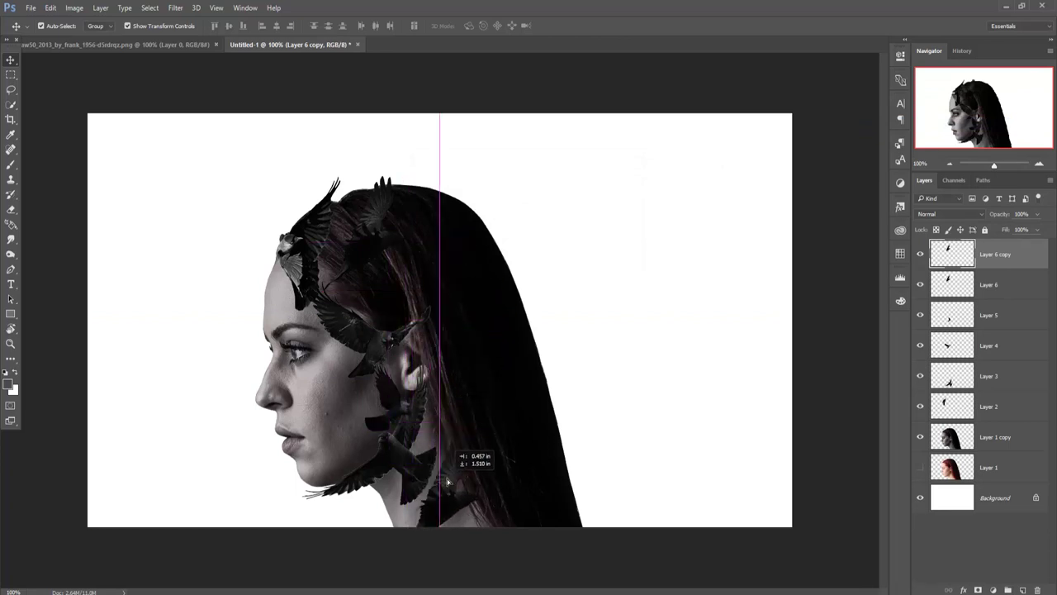
pyautogui.moveTo(449, 472); pyautogui.dragTo(448, 473)
pyautogui.moveTo(482, 436); pyautogui.dragTo(495, 418)
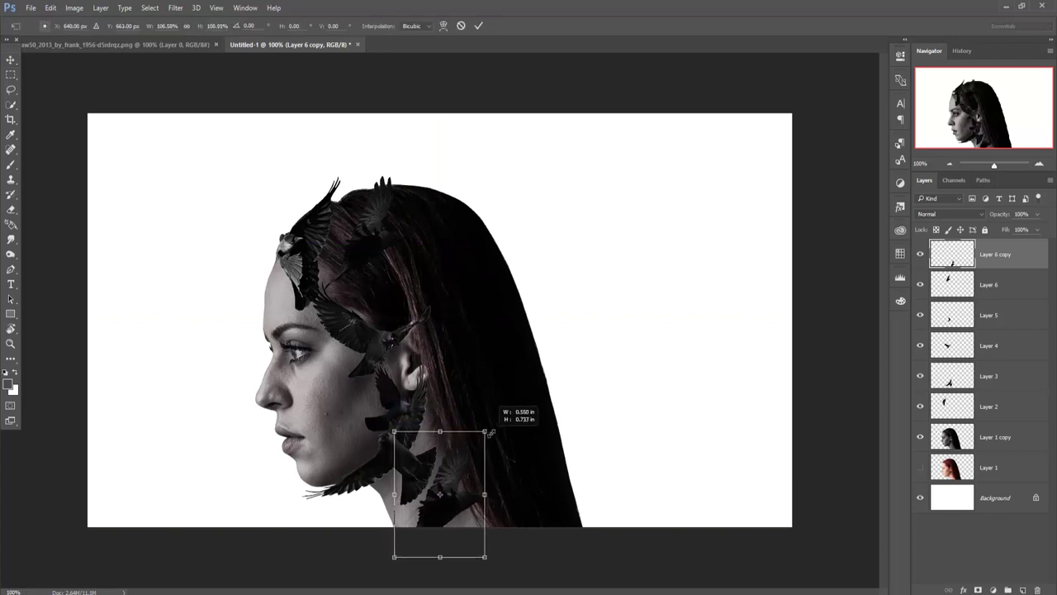
pyautogui.moveTo(469, 503); pyautogui.dragTo(474, 493)
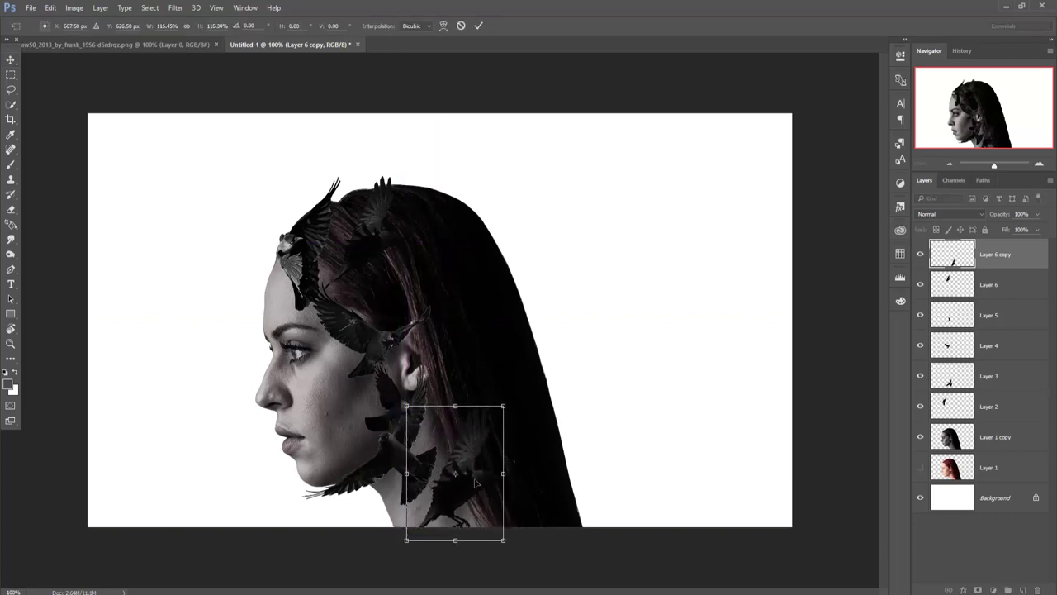
pyautogui.click(479, 25)
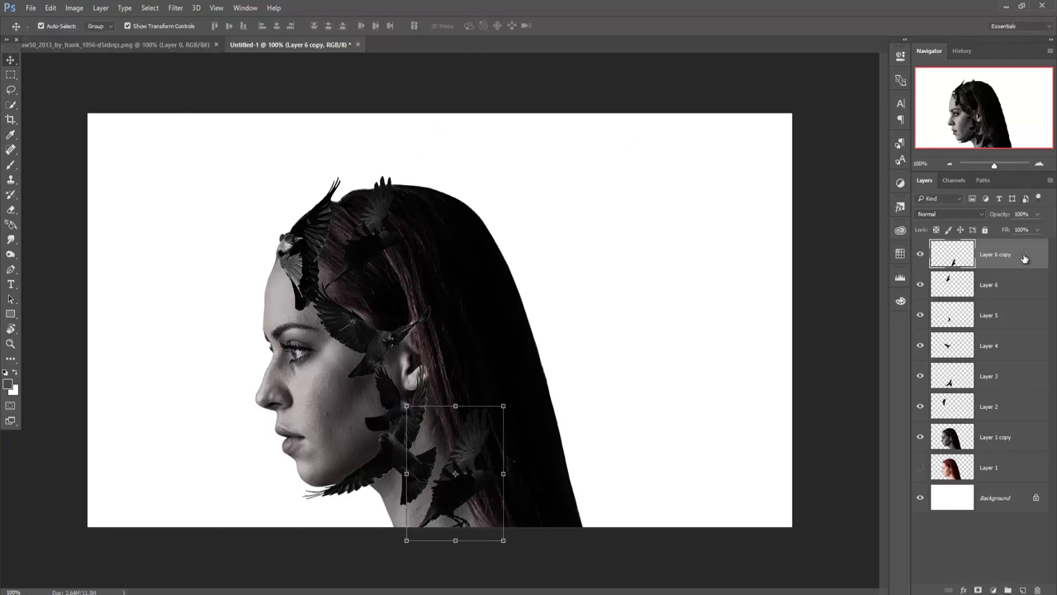
# Step: Bring the single flying jackdaw into the portrait as Layer 7
pyautogui.click(133, 45)
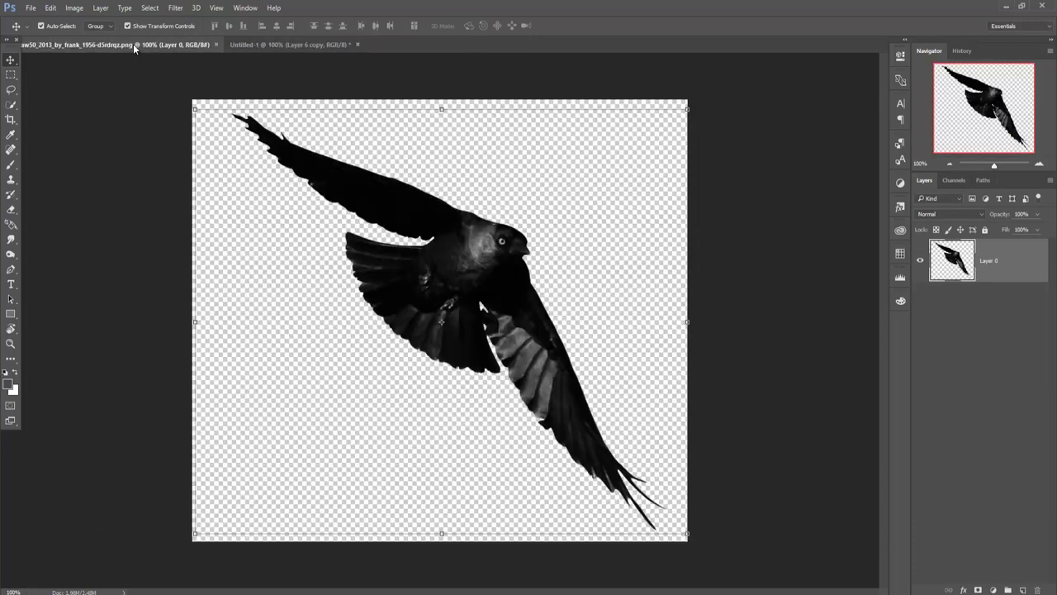
pyautogui.moveTo(133, 43)
pyautogui.mouseDown()
pyautogui.moveTo(132, 82)
pyautogui.moveTo(709, 166)
pyautogui.mouseUp()
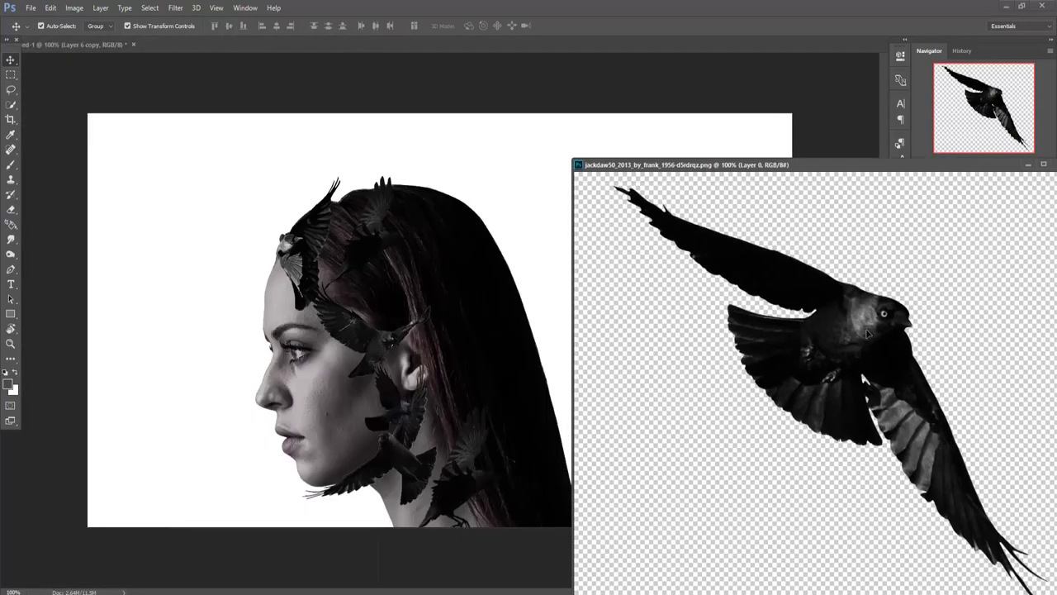
pyautogui.moveTo(867, 332); pyautogui.dragTo(456, 298)
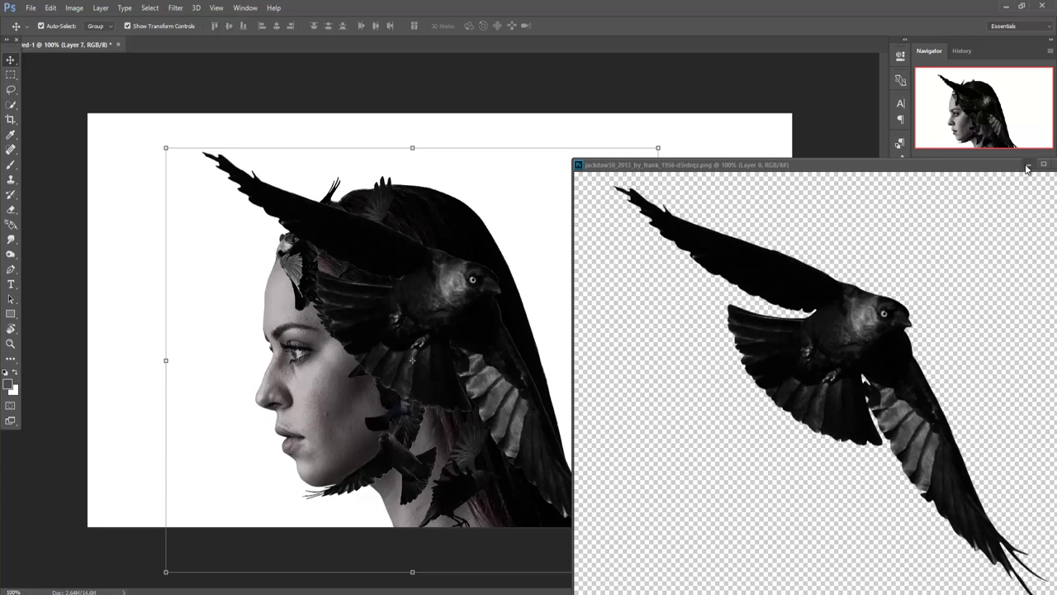
pyautogui.click(1028, 166)
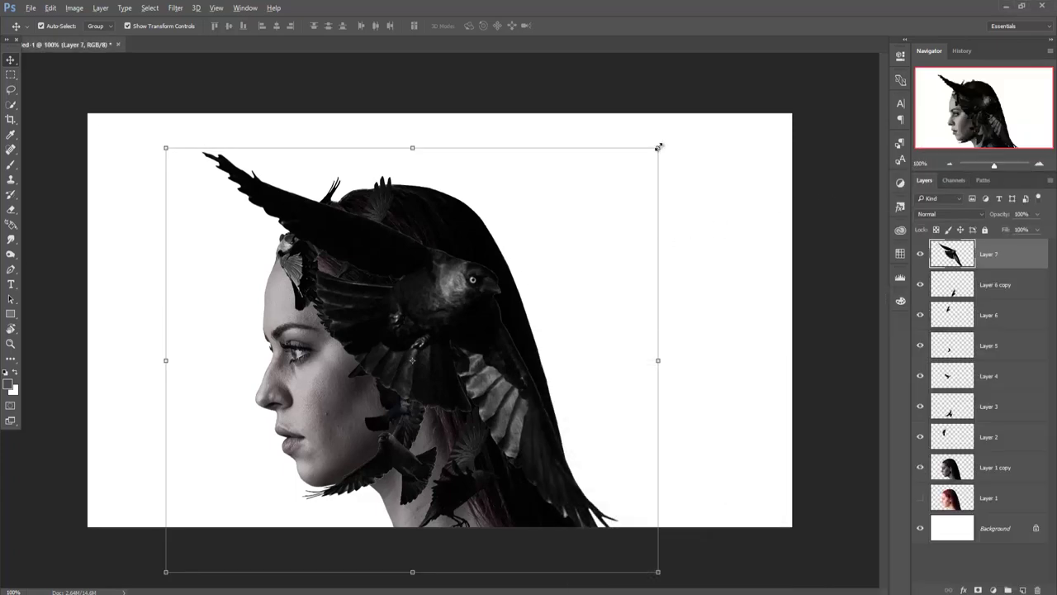
# Step: Scale Layer 7 to about 29%, rotate it to -75° and set it in the hair
pyautogui.moveTo(658, 147); pyautogui.dragTo(515, 272)
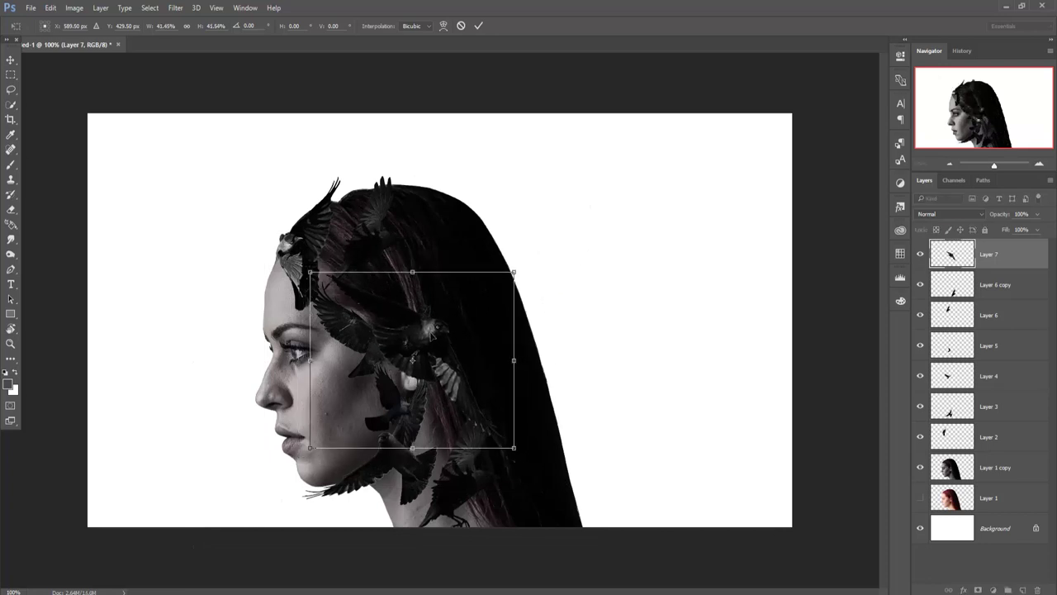
pyautogui.moveTo(428, 315)
pyautogui.mouseDown()
pyautogui.moveTo(470, 228)
pyautogui.moveTo(479, 264)
pyautogui.mouseUp()
pyautogui.moveTo(573, 200)
pyautogui.mouseDown()
pyautogui.moveTo(501, 154)
pyautogui.moveTo(477, 155)
pyautogui.mouseUp()
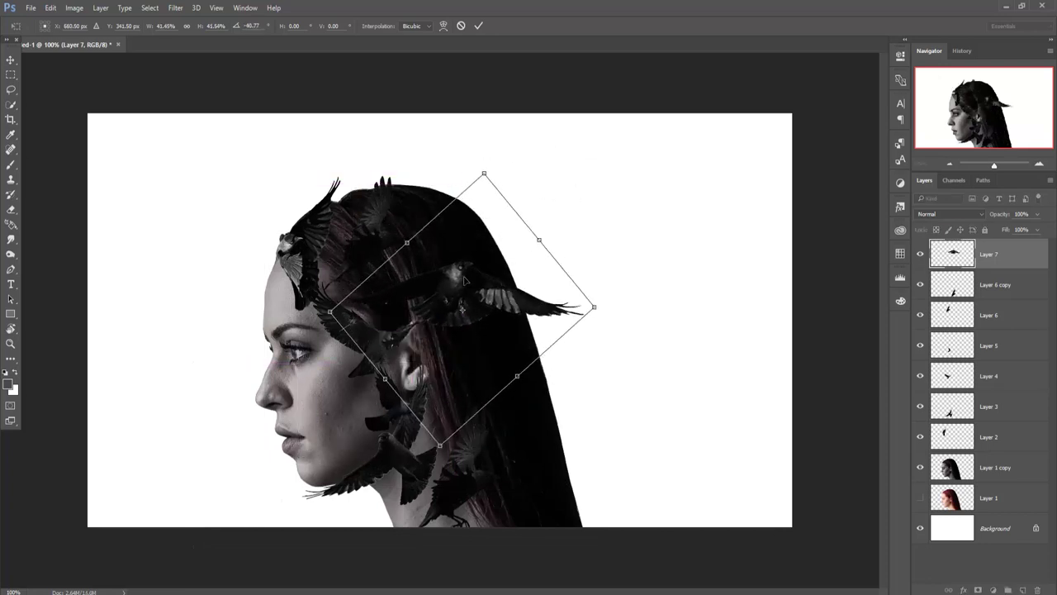
pyautogui.moveTo(465, 281); pyautogui.dragTo(455, 195)
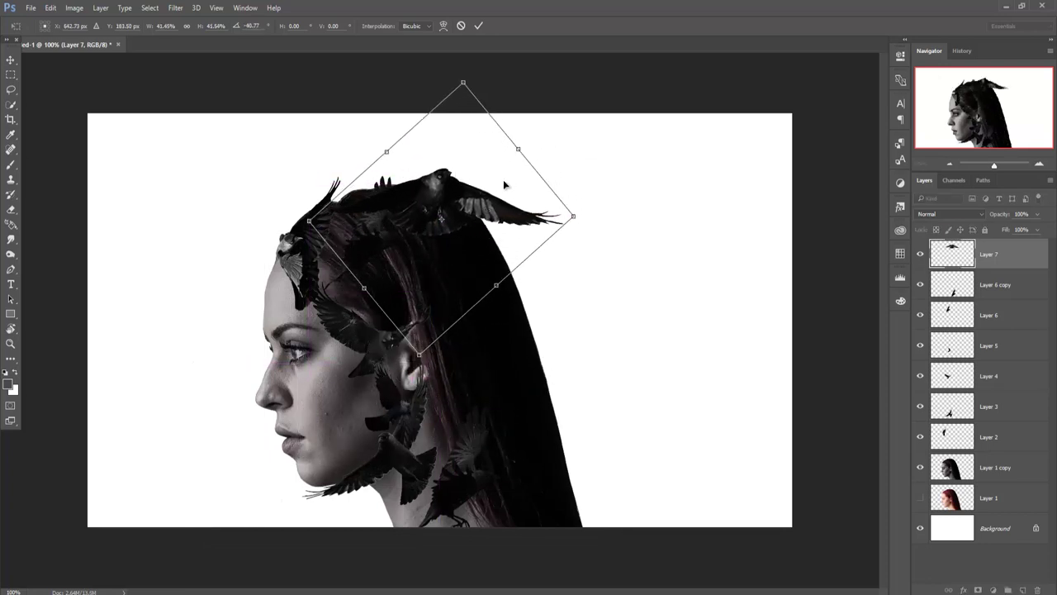
pyautogui.moveTo(463, 85); pyautogui.dragTo(469, 98)
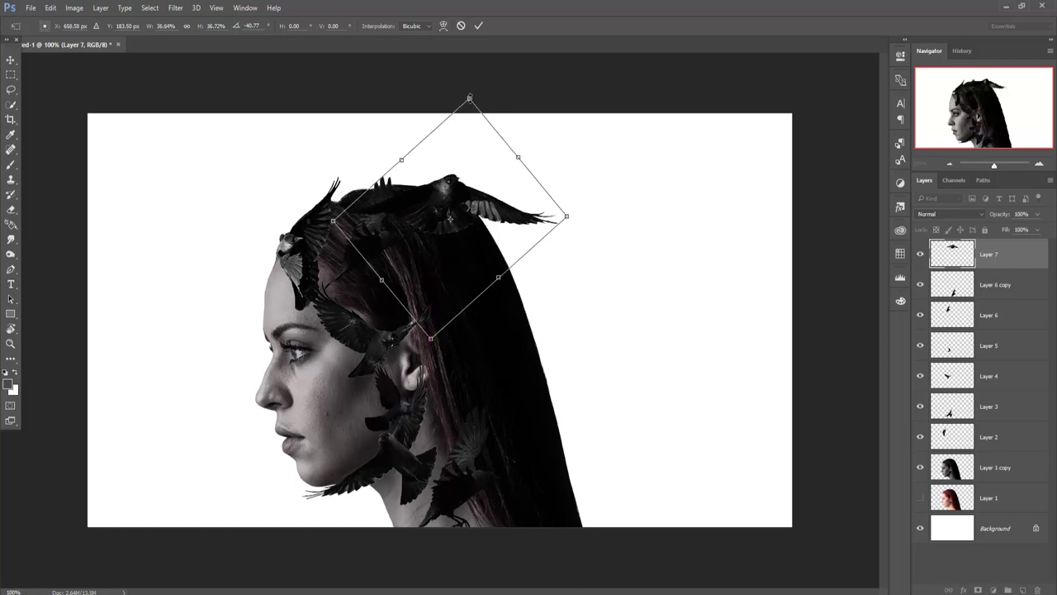
pyautogui.moveTo(469, 98); pyautogui.dragTo(468, 104)
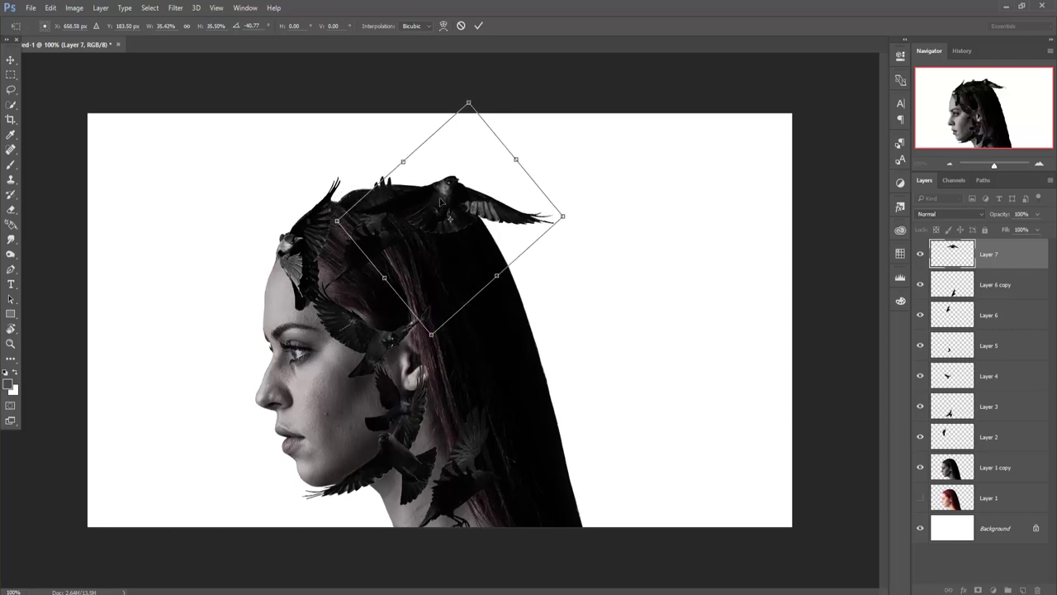
pyautogui.moveTo(444, 201)
pyautogui.mouseDown()
pyautogui.moveTo(427, 202)
pyautogui.moveTo(438, 191)
pyautogui.mouseUp()
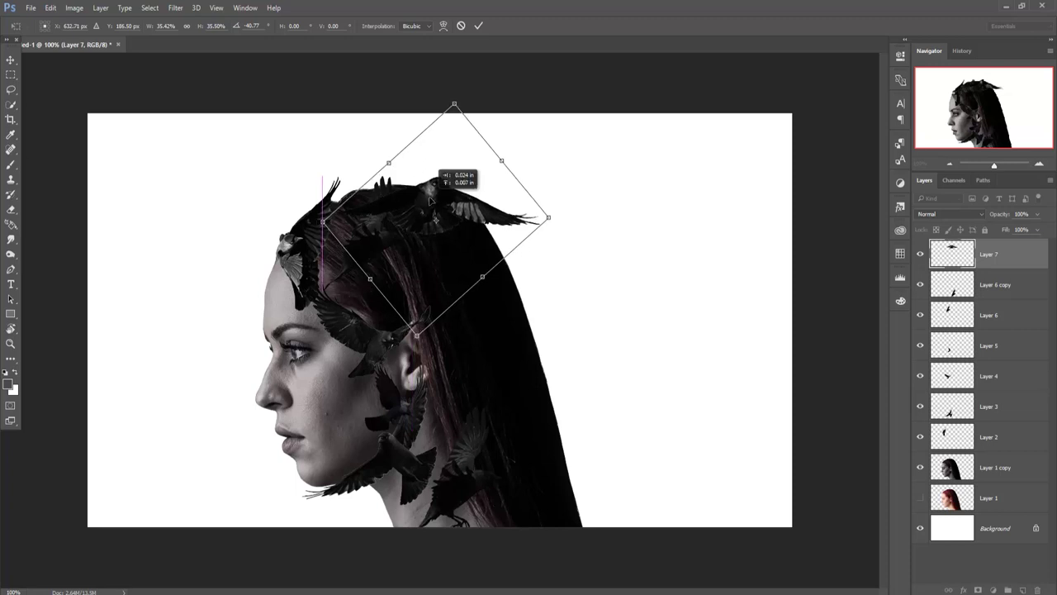
pyautogui.moveTo(559, 184); pyautogui.dragTo(566, 158)
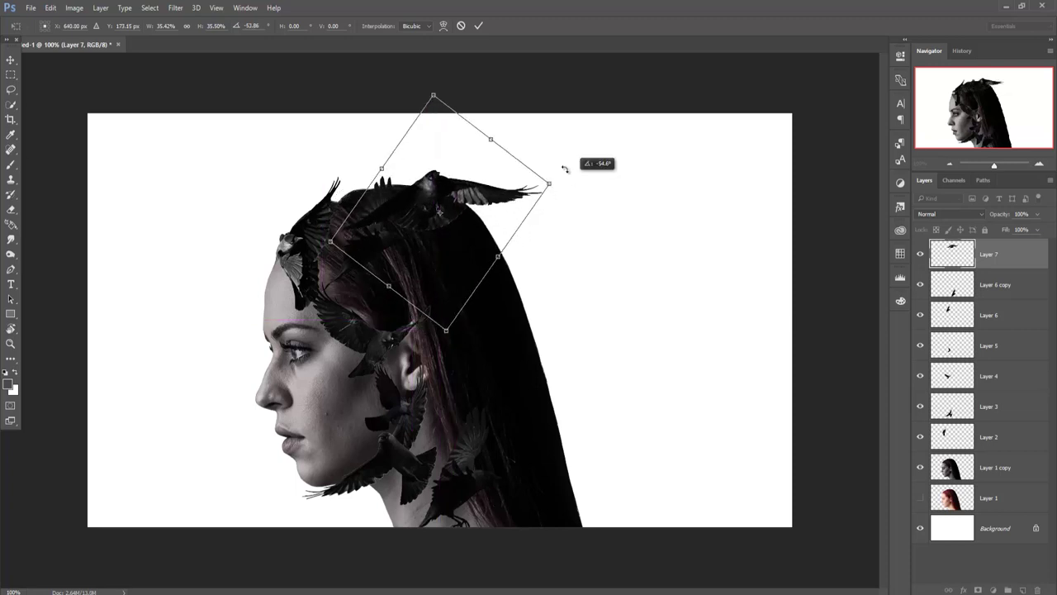
pyautogui.moveTo(439, 213); pyautogui.dragTo(439, 199)
pyautogui.moveTo(545, 162)
pyautogui.mouseDown()
pyautogui.moveTo(525, 164)
pyautogui.moveTo(513, 115)
pyautogui.mouseUp()
pyautogui.moveTo(443, 203)
pyautogui.mouseDown()
pyautogui.moveTo(432, 185)
pyautogui.moveTo(439, 192)
pyautogui.moveTo(398, 288)
pyautogui.moveTo(407, 289)
pyautogui.mouseUp()
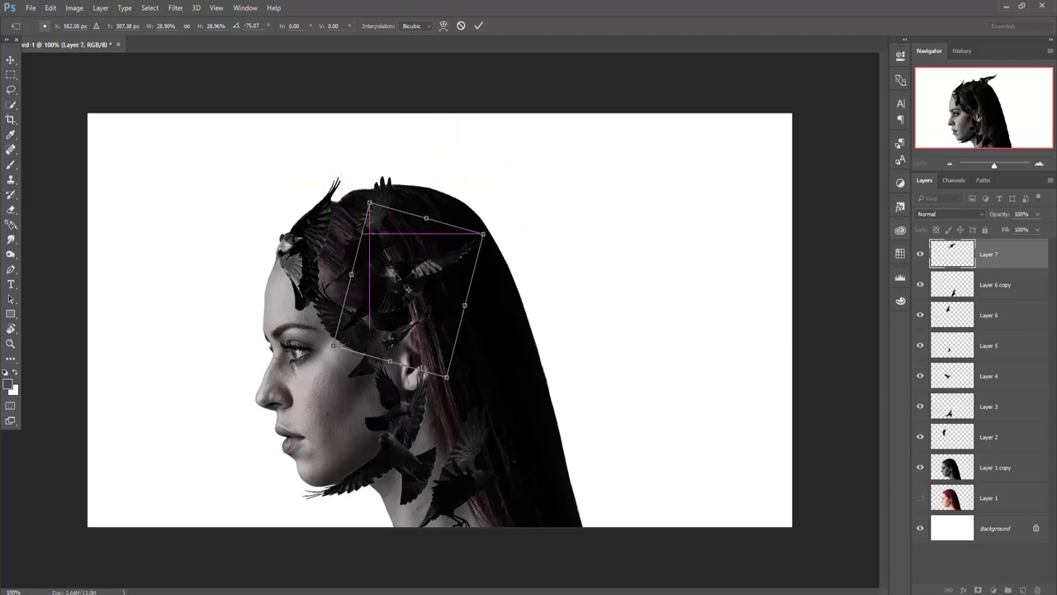
pyautogui.click(478, 27)
pyautogui.moveTo(194, 545)
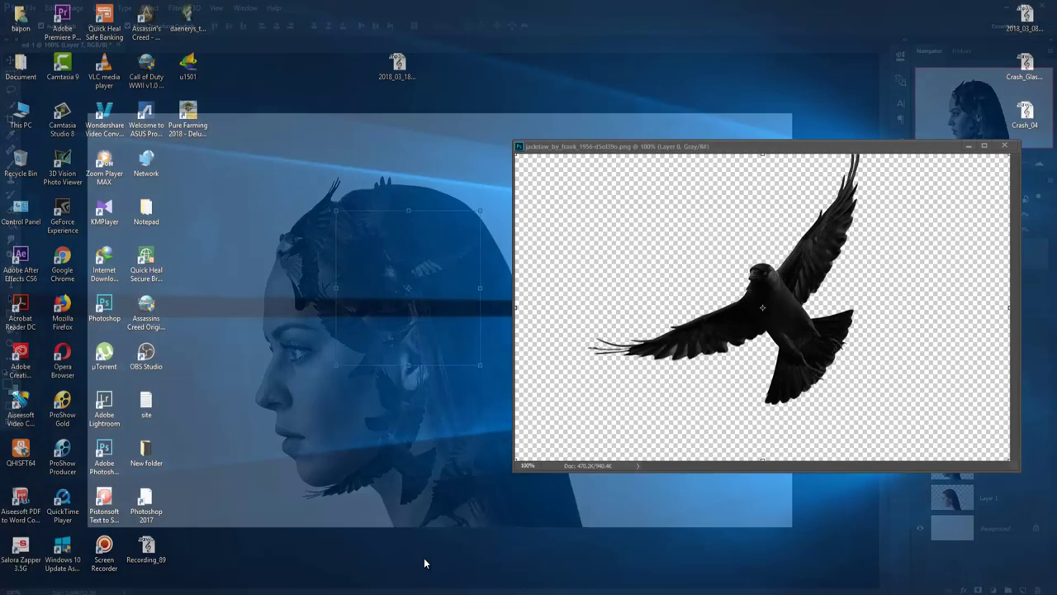
# Step: Bring the jackdaw_by_frank_1956 bird into the portrait as Layer 8
pyautogui.click(413, 561)
pyautogui.moveTo(768, 299); pyautogui.dragTo(462, 265)
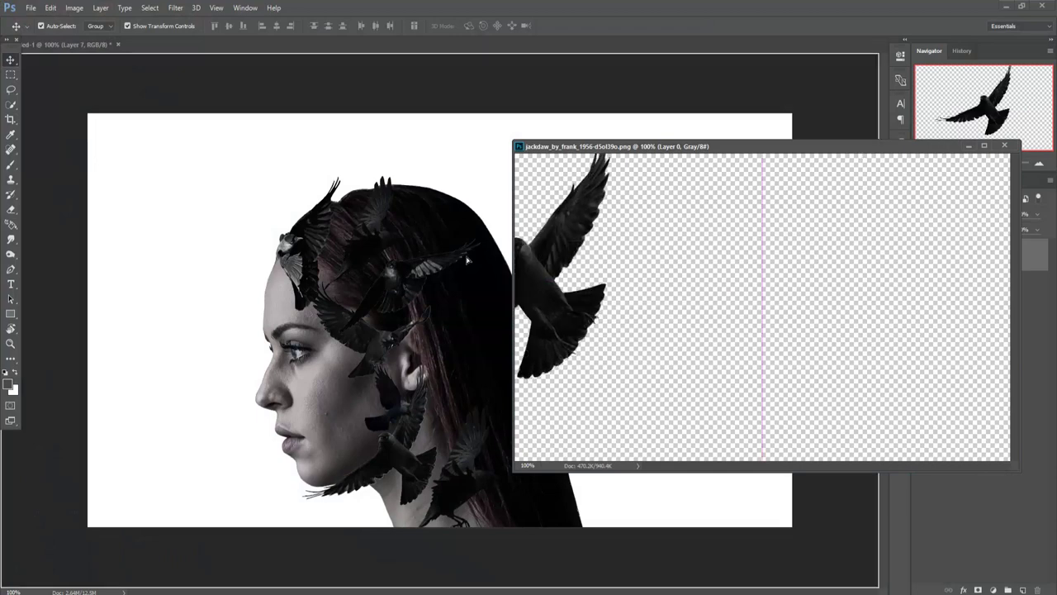
pyautogui.click(968, 147)
# Step: Rotate Layer 8 90° counter-clockwise and scale it to about 52% above her head
pyautogui.click(50, 8)
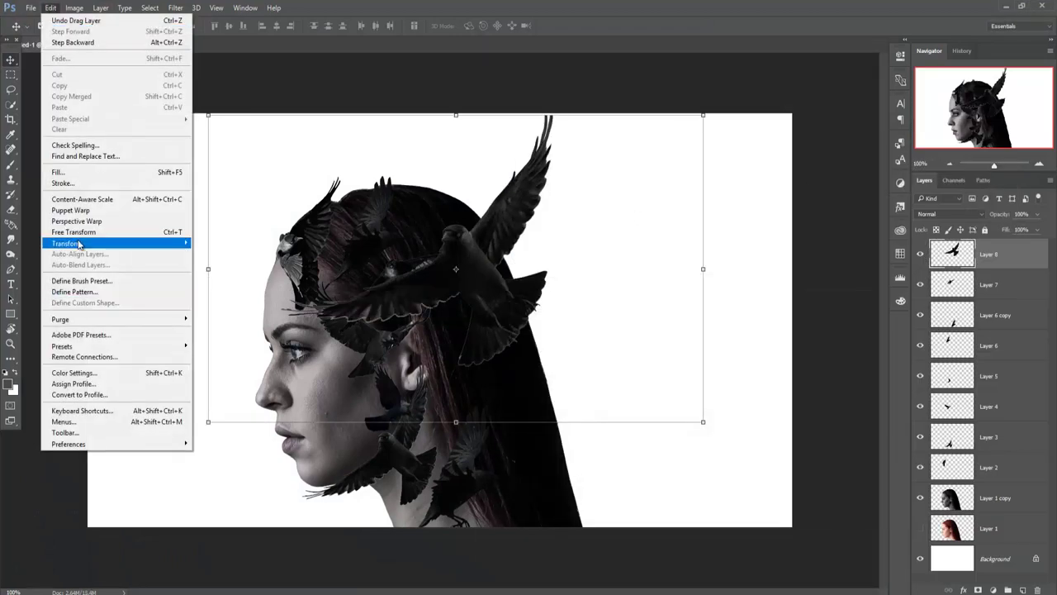
pyautogui.click(223, 359)
pyautogui.moveTo(387, 245); pyautogui.dragTo(475, 153)
pyautogui.hotkey('ctrl', 't')
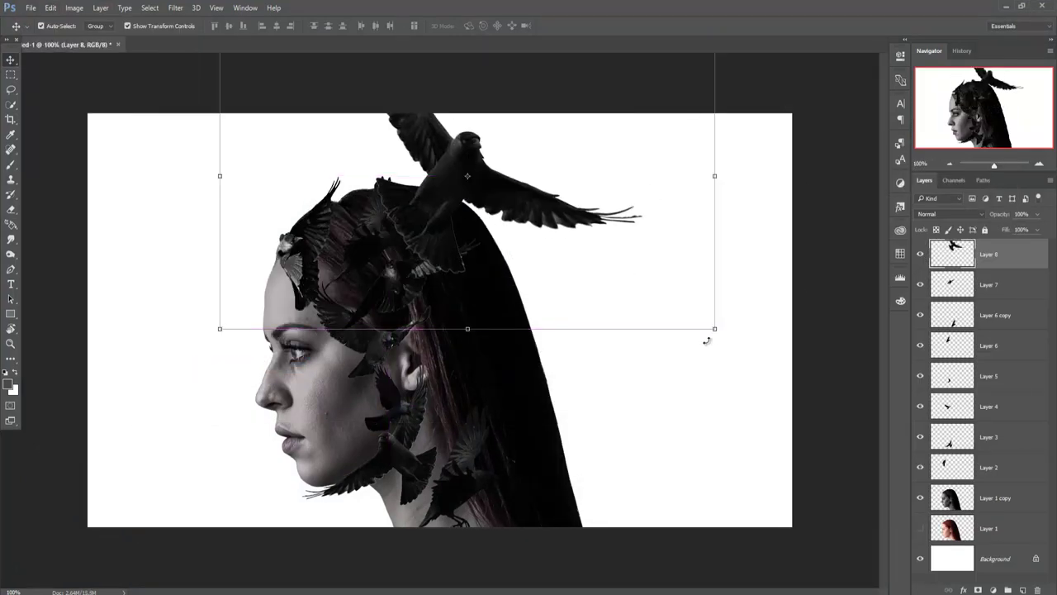
pyautogui.moveTo(708, 334); pyautogui.dragTo(608, 264)
pyautogui.moveTo(483, 185)
pyautogui.mouseDown()
pyautogui.moveTo(457, 192)
pyautogui.moveTo(470, 207)
pyautogui.mouseUp()
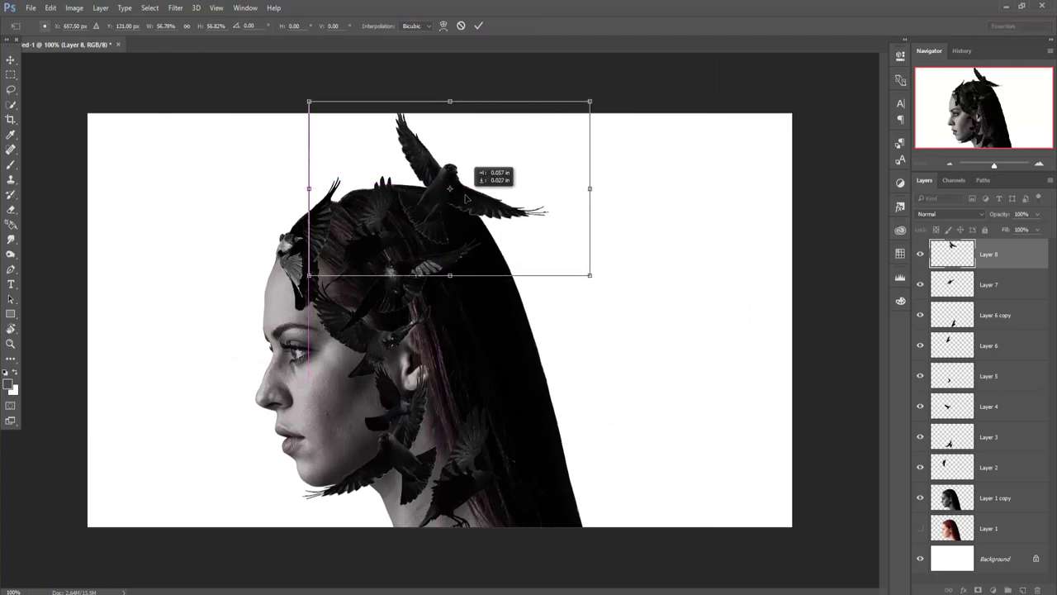
pyautogui.moveTo(589, 280); pyautogui.dragTo(577, 275)
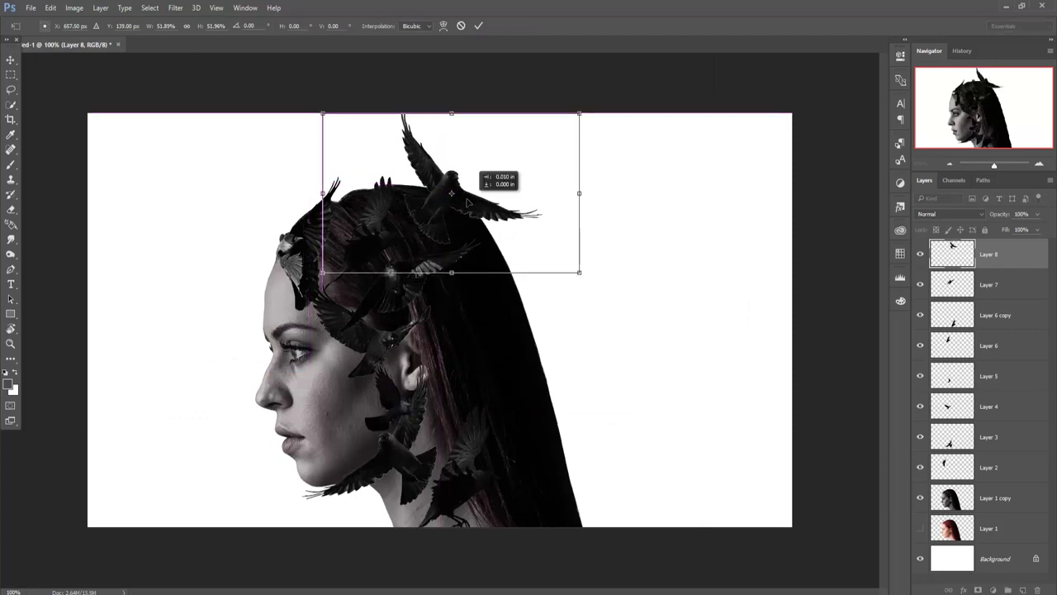
pyautogui.moveTo(472, 191); pyautogui.dragTo(459, 192)
# Step: Commit the head-top jackdaw, then add jackdaw1 at about 22% on her hair
pyautogui.click(477, 29)
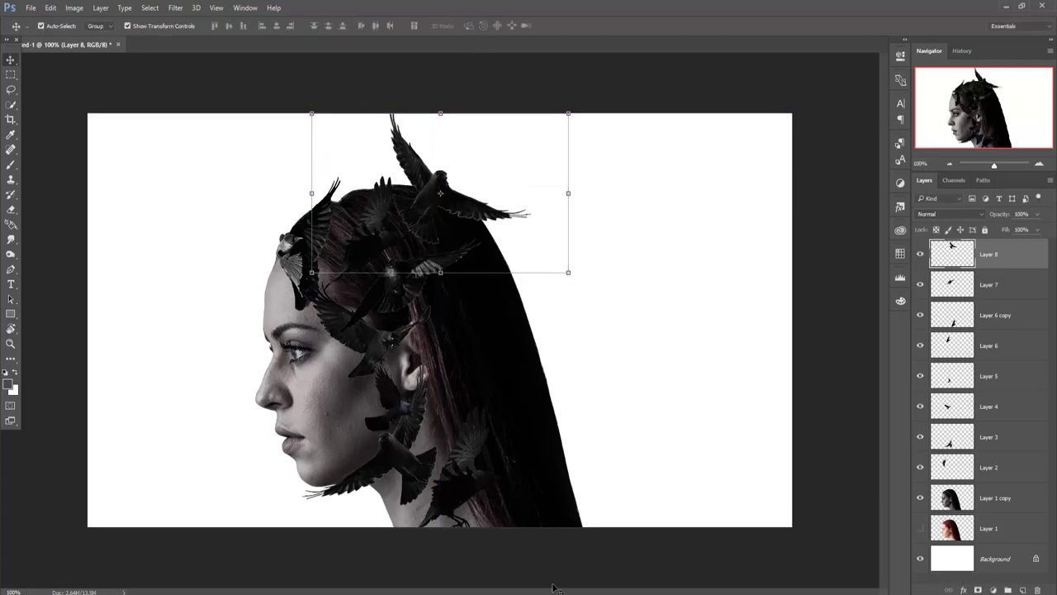
pyautogui.click(315, 561)
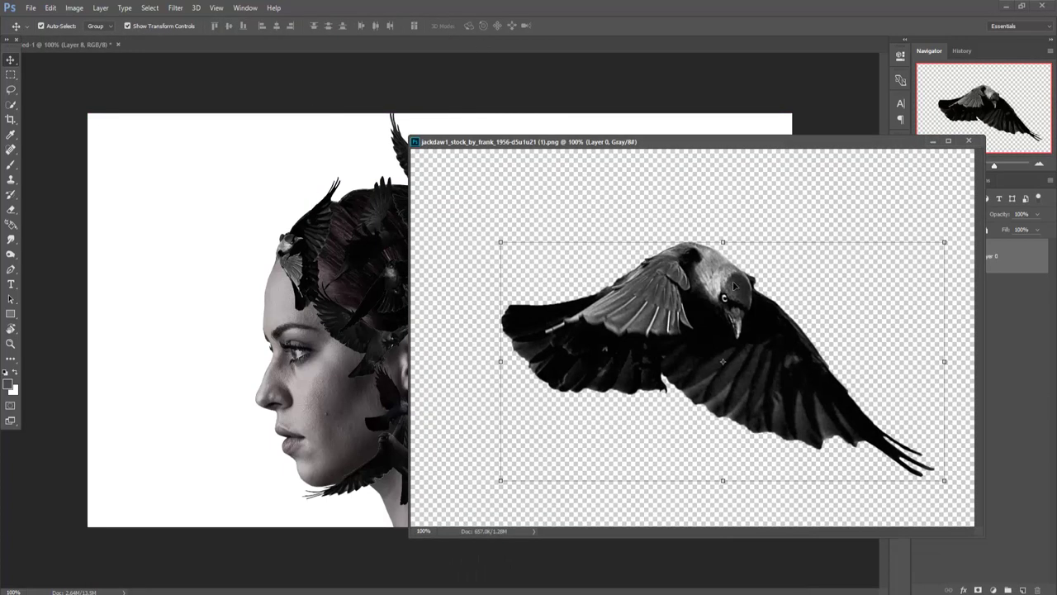
pyautogui.moveTo(395, 261); pyautogui.dragTo(389, 265)
pyautogui.moveTo(609, 238)
pyautogui.mouseDown()
pyautogui.moveTo(523, 302)
pyautogui.moveTo(587, 390)
pyautogui.moveTo(538, 316)
pyautogui.mouseUp()
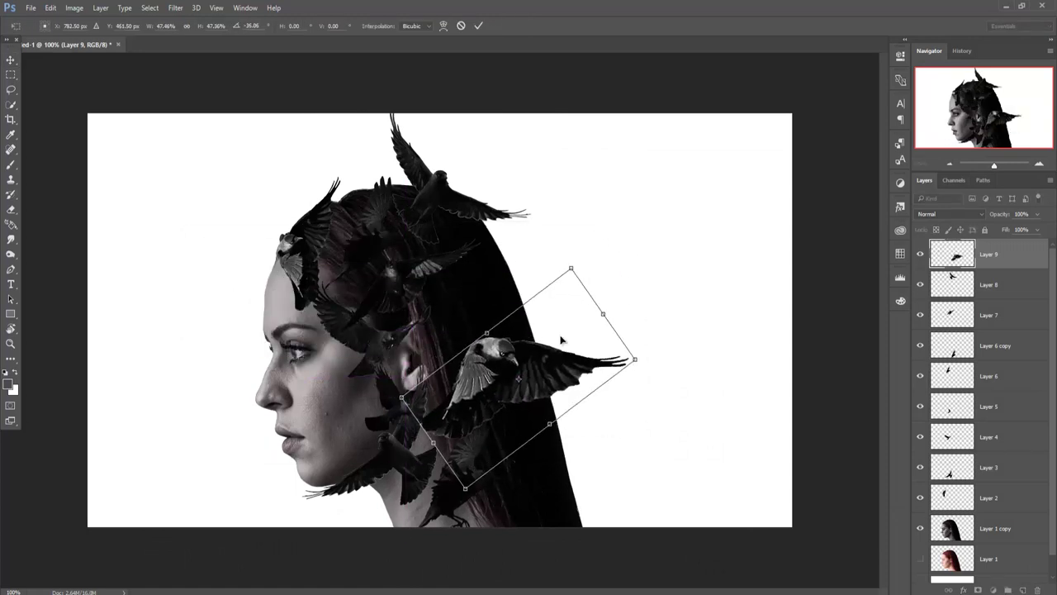
pyautogui.moveTo(546, 220); pyautogui.dragTo(517, 278)
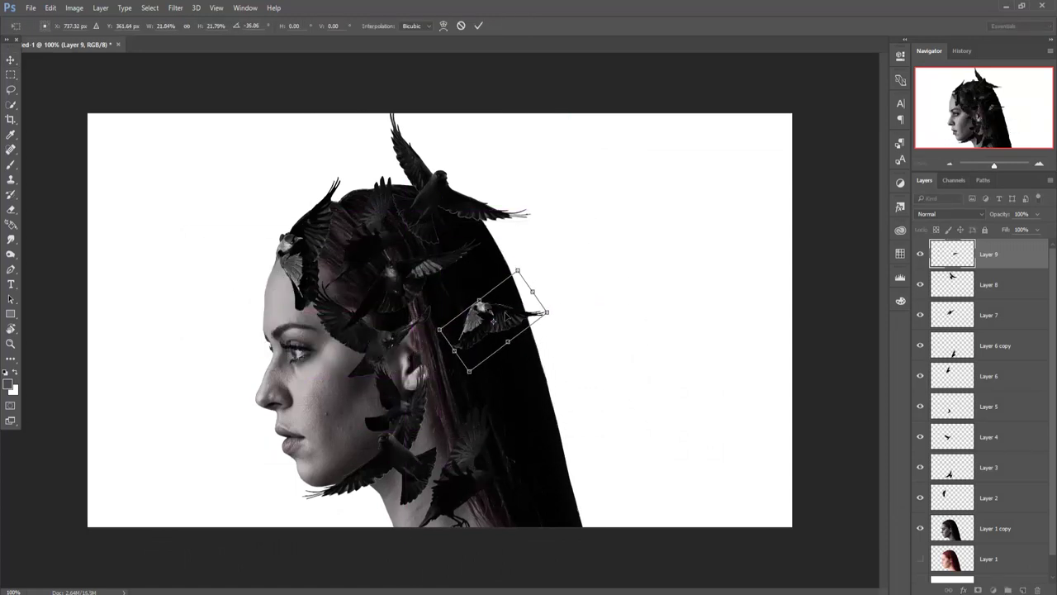
pyautogui.moveTo(505, 329)
pyautogui.mouseDown()
pyautogui.moveTo(452, 357)
pyautogui.moveTo(455, 346)
pyautogui.mouseUp()
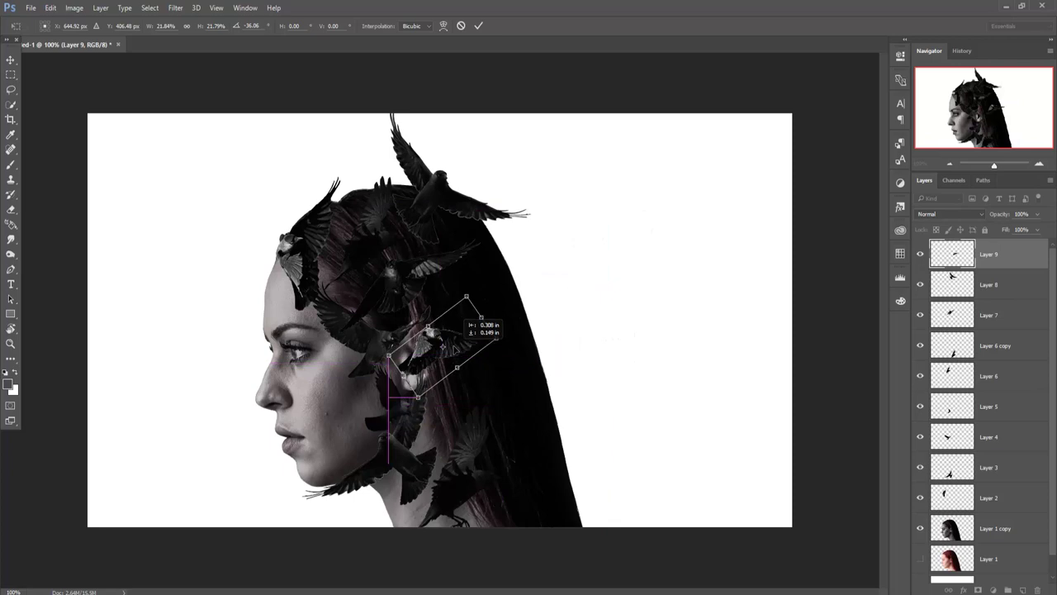
pyautogui.click(478, 26)
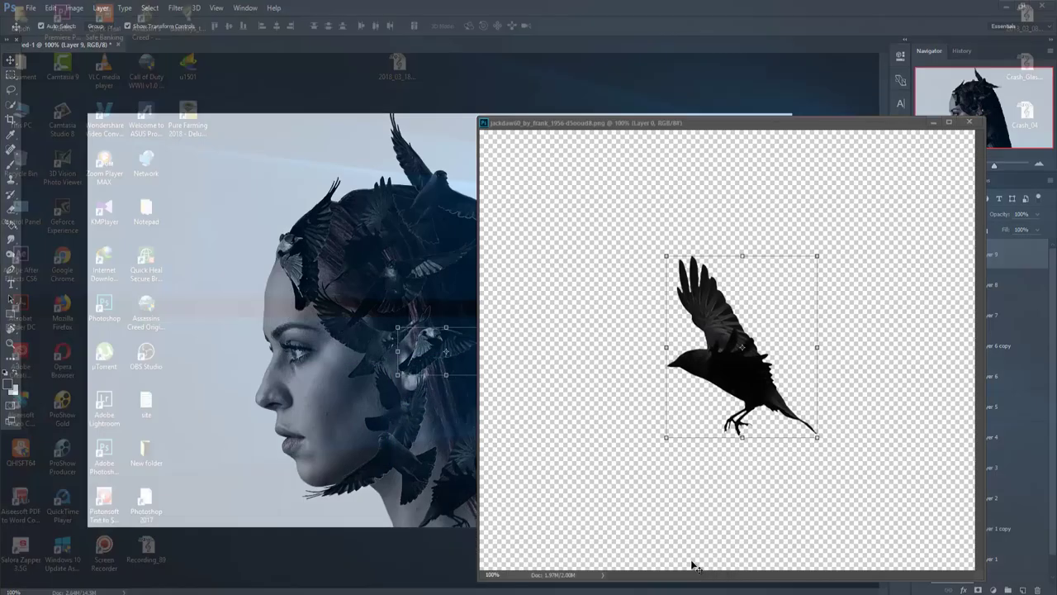
# Step: Add a jackdaw as Layer 10, rotated 180° and shrunk, above her head
pyautogui.click(686, 549)
pyautogui.moveTo(744, 346); pyautogui.dragTo(388, 248)
pyautogui.click(933, 122)
pyautogui.click(51, 7)
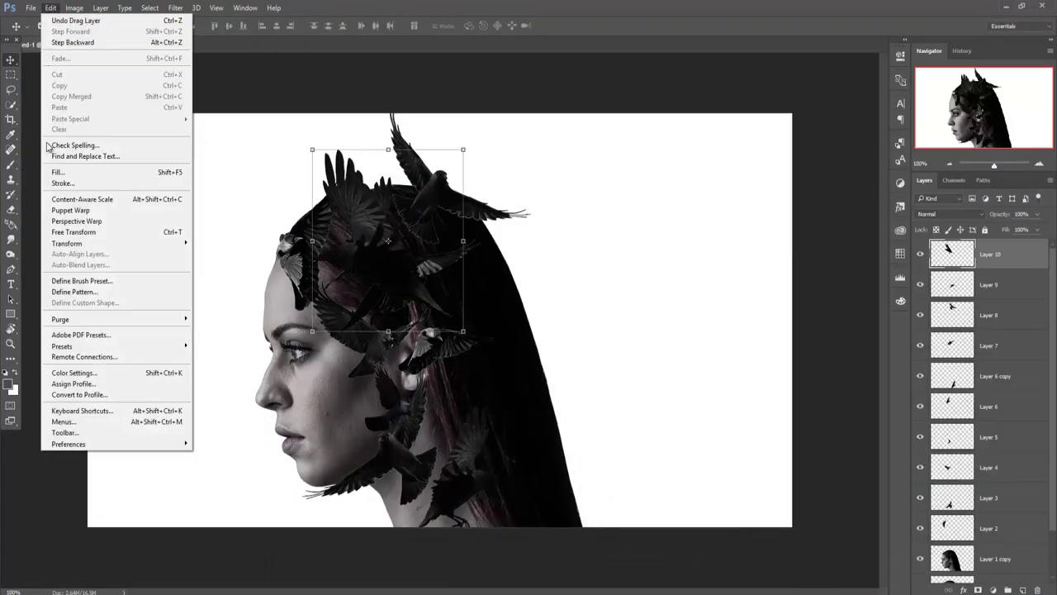
pyautogui.click(221, 330)
pyautogui.moveTo(396, 231); pyautogui.dragTo(523, 183)
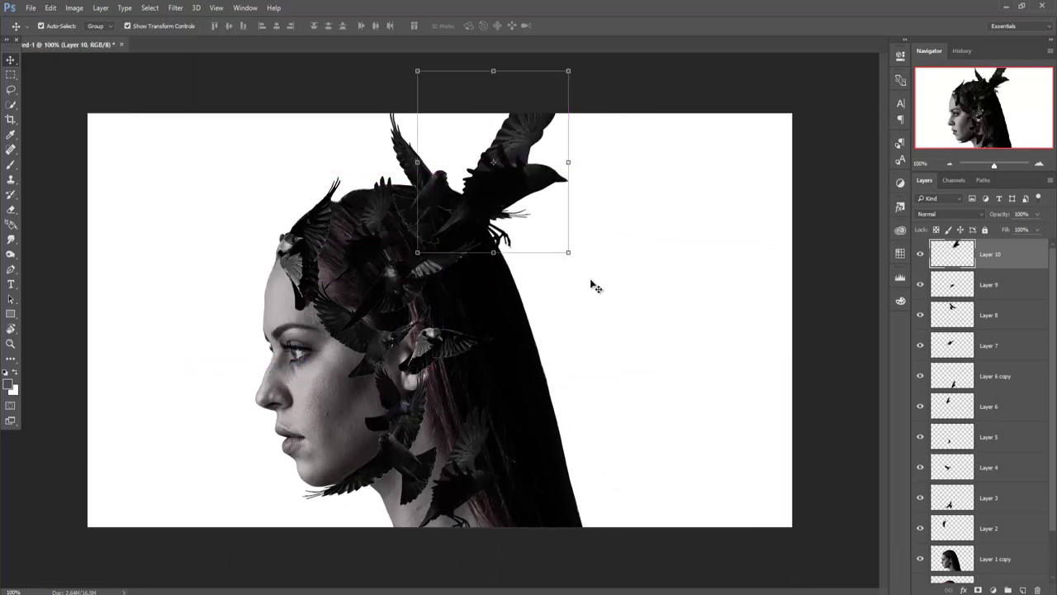
pyautogui.moveTo(568, 251)
pyautogui.mouseDown()
pyautogui.moveTo(550, 226)
pyautogui.moveTo(534, 233)
pyautogui.mouseUp()
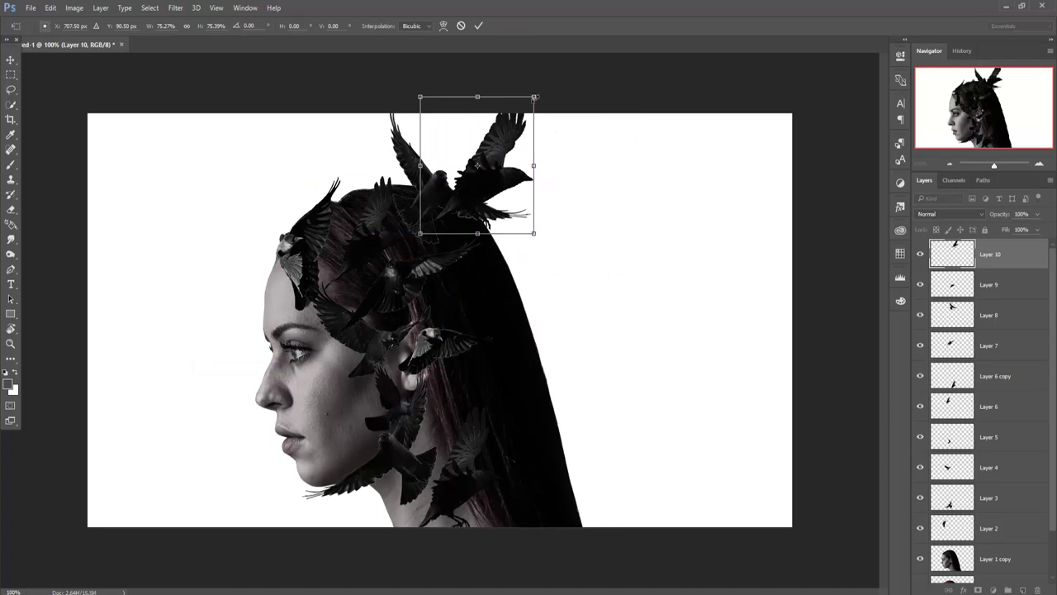
pyautogui.click(478, 25)
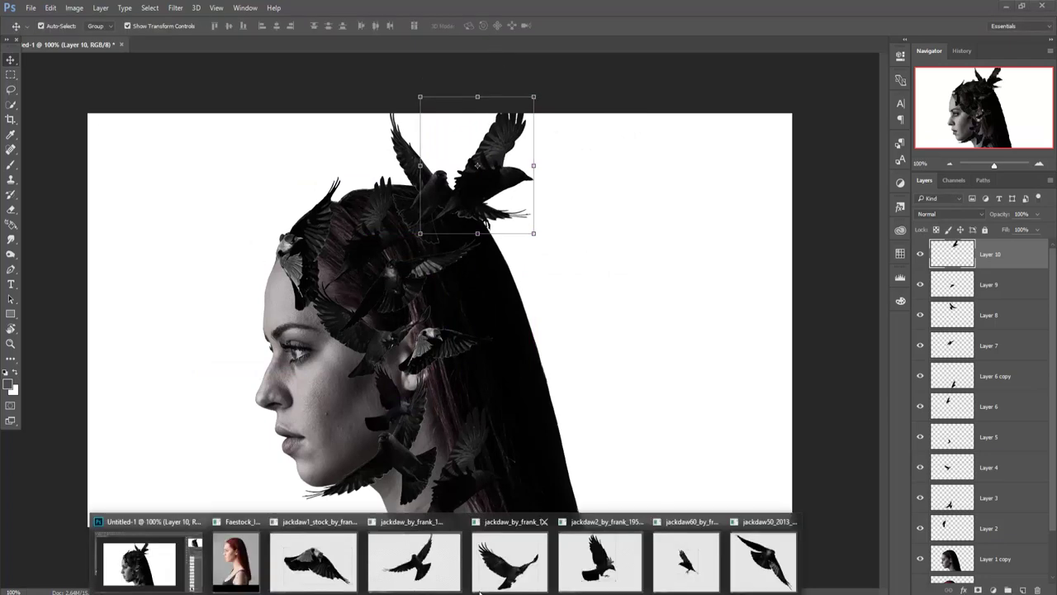
# Step: Add a jackdaw as Layer 11, scaled to about 29% and tilted about -28°, on her hair
pyautogui.click(602, 559)
pyautogui.moveTo(715, 347); pyautogui.dragTo(363, 297)
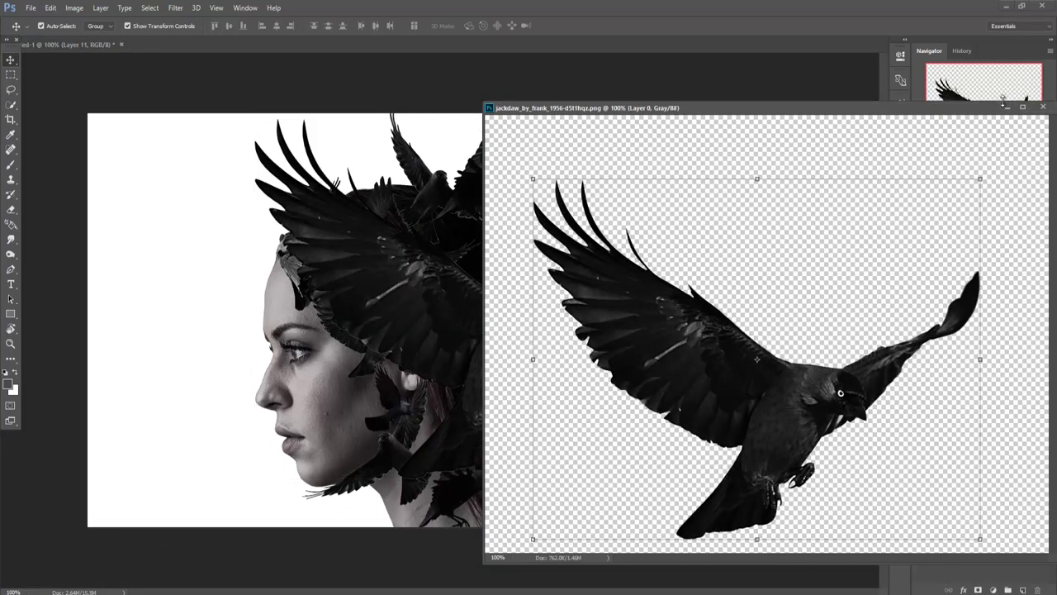
pyautogui.click(1043, 107)
pyautogui.hotkey('ctrl', 't')
pyautogui.moveTo(707, 111); pyautogui.dragTo(541, 246)
pyautogui.moveTo(456, 281); pyautogui.dragTo(432, 358)
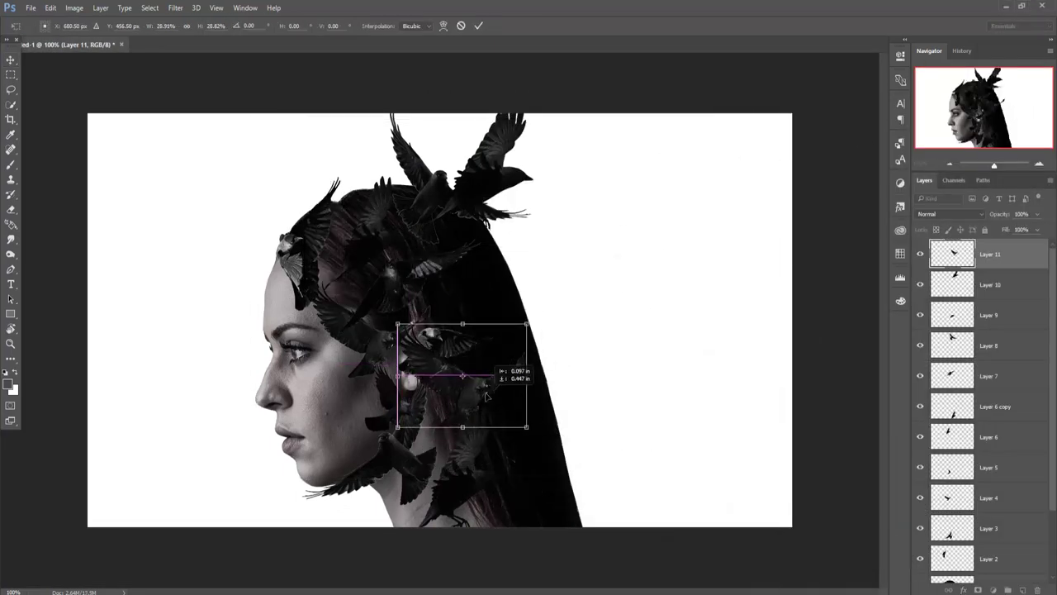
pyautogui.moveTo(548, 314); pyautogui.dragTo(519, 306)
pyautogui.moveTo(490, 367); pyautogui.dragTo(487, 347)
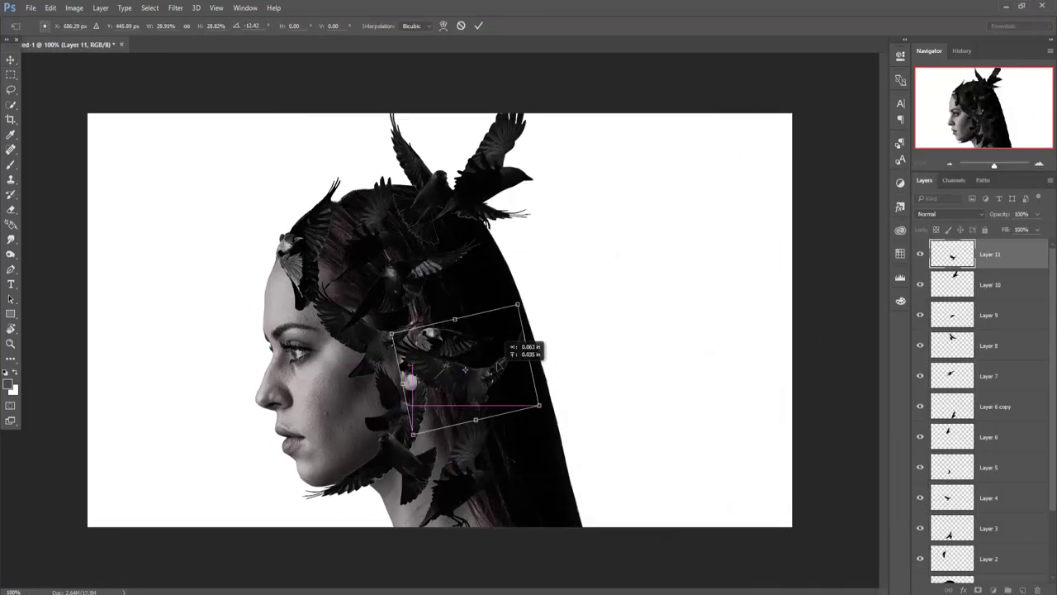
pyautogui.moveTo(462, 380); pyautogui.dragTo(447, 384)
pyautogui.click(479, 26)
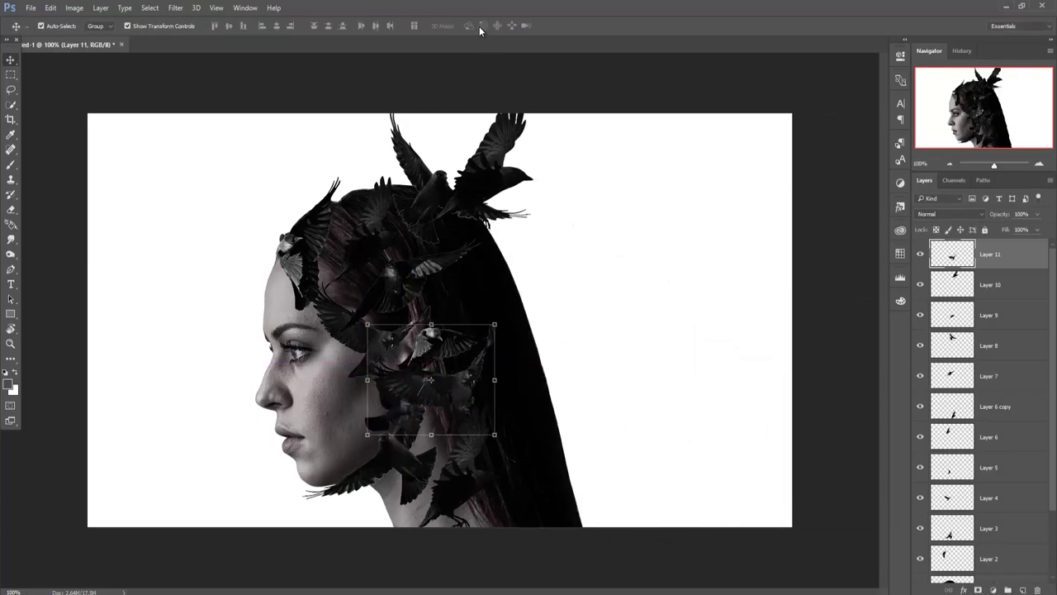
pyautogui.moveTo(600, 557)
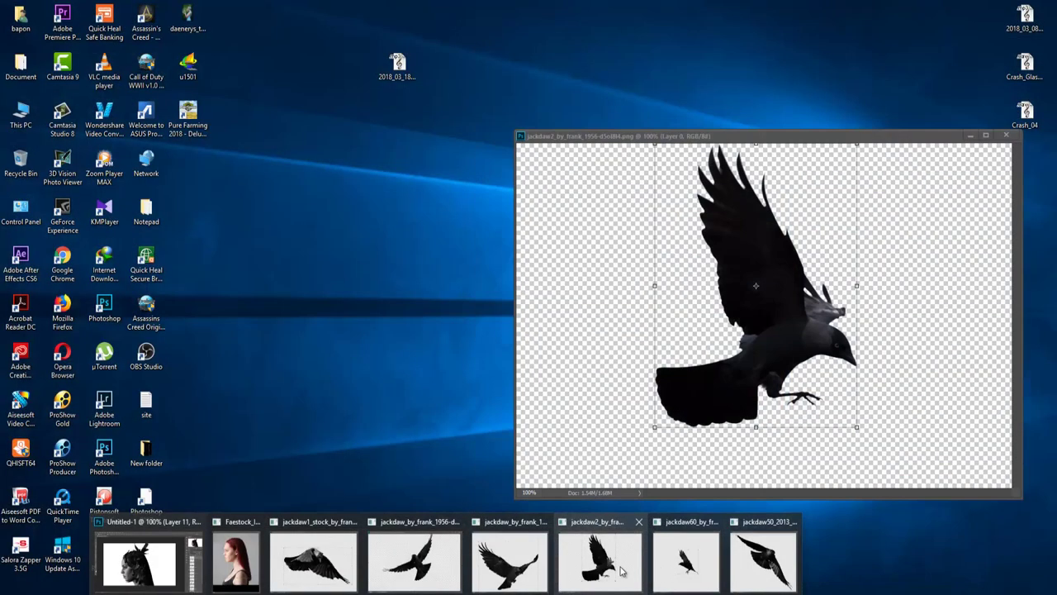
# Step: Add the jackdaw2 crow as Layer 12, about 36% and tilted -12°, on her hair
pyautogui.click(621, 570)
pyautogui.moveTo(785, 264); pyautogui.dragTo(512, 209)
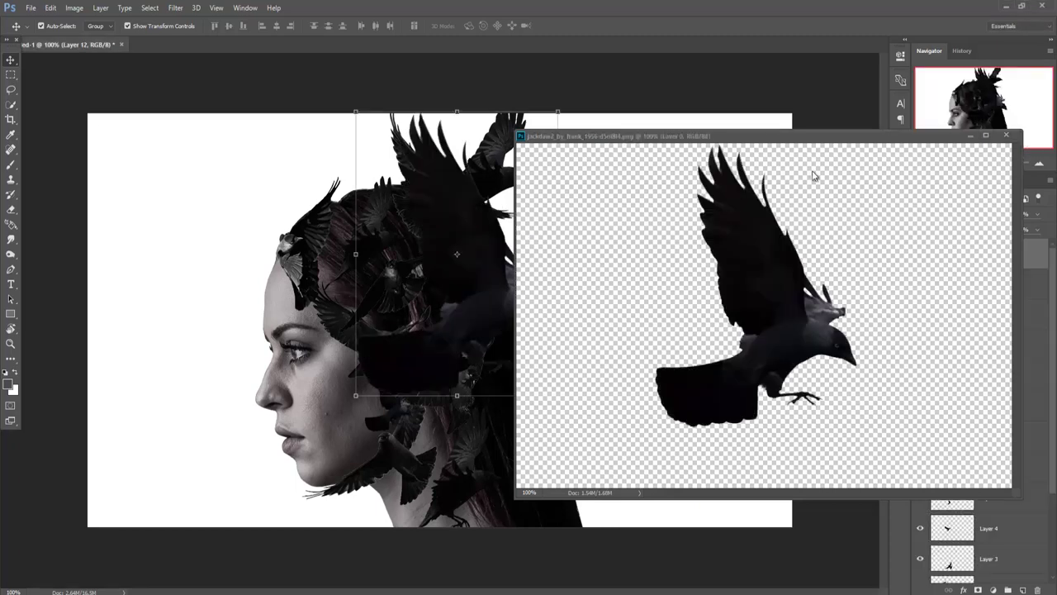
pyautogui.click(971, 135)
pyautogui.moveTo(567, 111); pyautogui.dragTo(531, 147)
pyautogui.moveTo(495, 247); pyautogui.dragTo(576, 390)
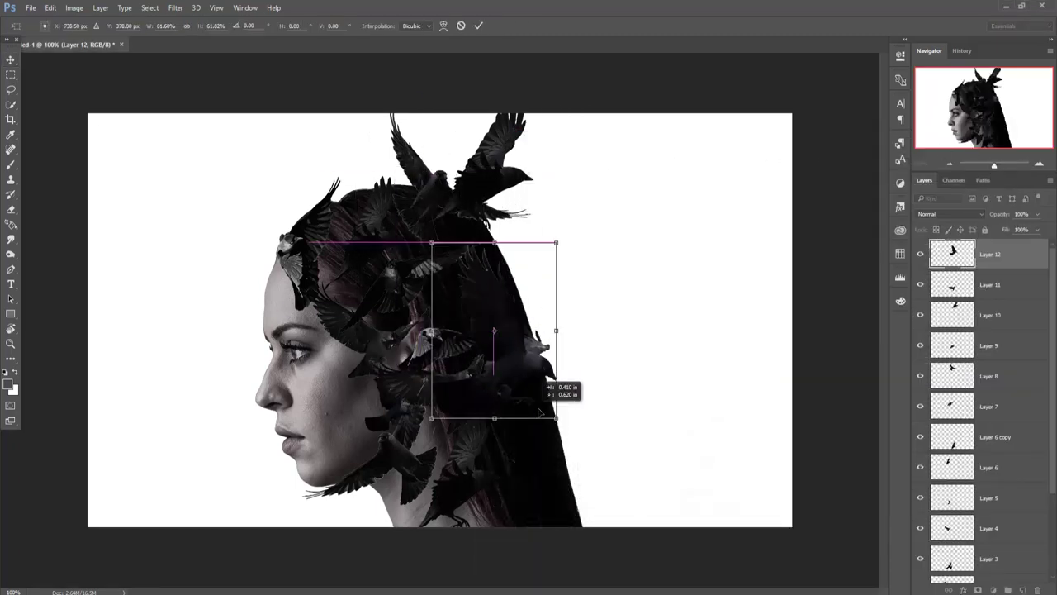
pyautogui.moveTo(630, 293); pyautogui.dragTo(611, 272)
pyautogui.moveTo(541, 388); pyautogui.dragTo(536, 396)
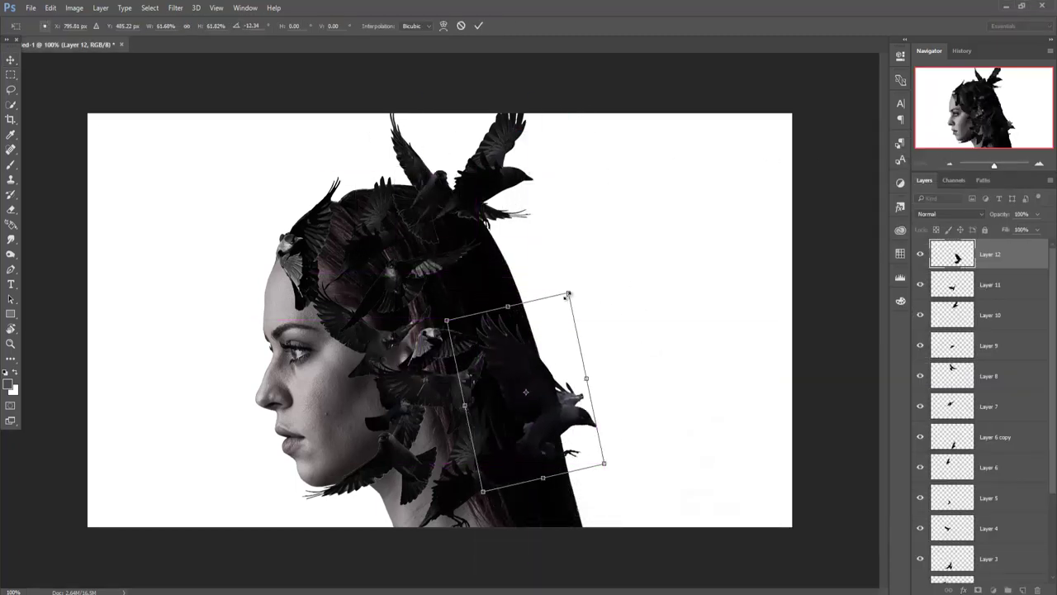
pyautogui.moveTo(607, 384)
pyautogui.mouseDown()
pyautogui.moveTo(553, 386)
pyautogui.moveTo(532, 409)
pyautogui.mouseUp()
pyautogui.click(479, 25)
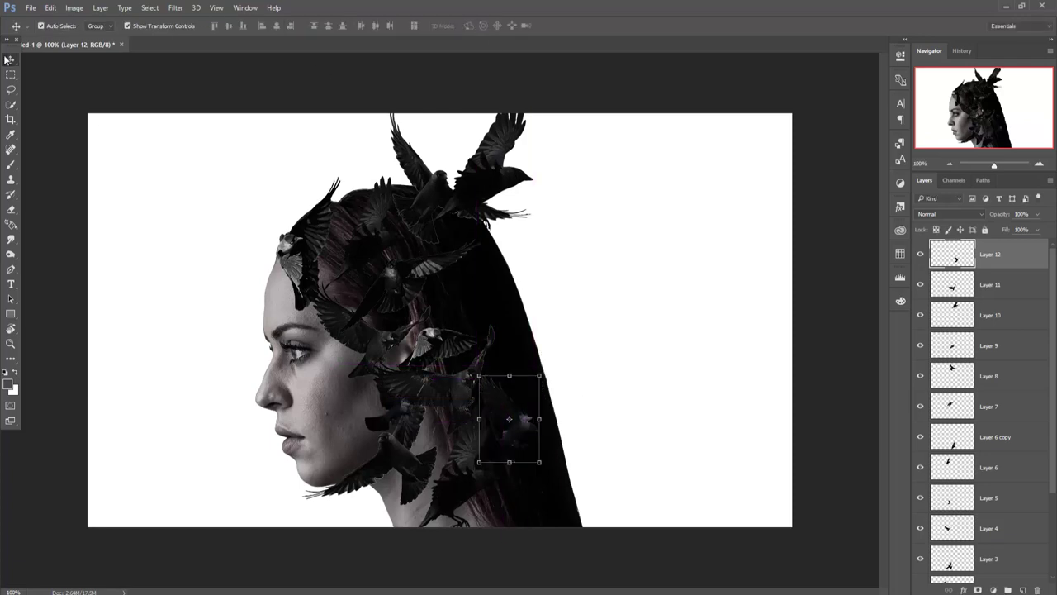
pyautogui.scroll(-3, 1011, 455)
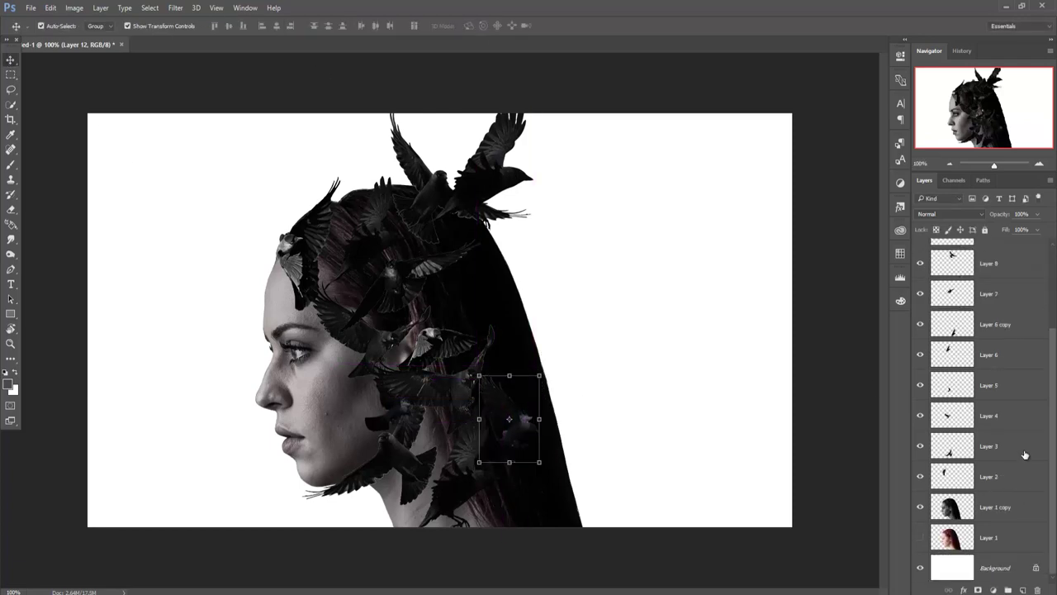
# Step: Duplicate Layer 1 copy into Layer 1 copy 2 and give it a white layer mask
pyautogui.click(999, 506)
pyautogui.rightClick(999, 506)
pyautogui.click(880, 124)
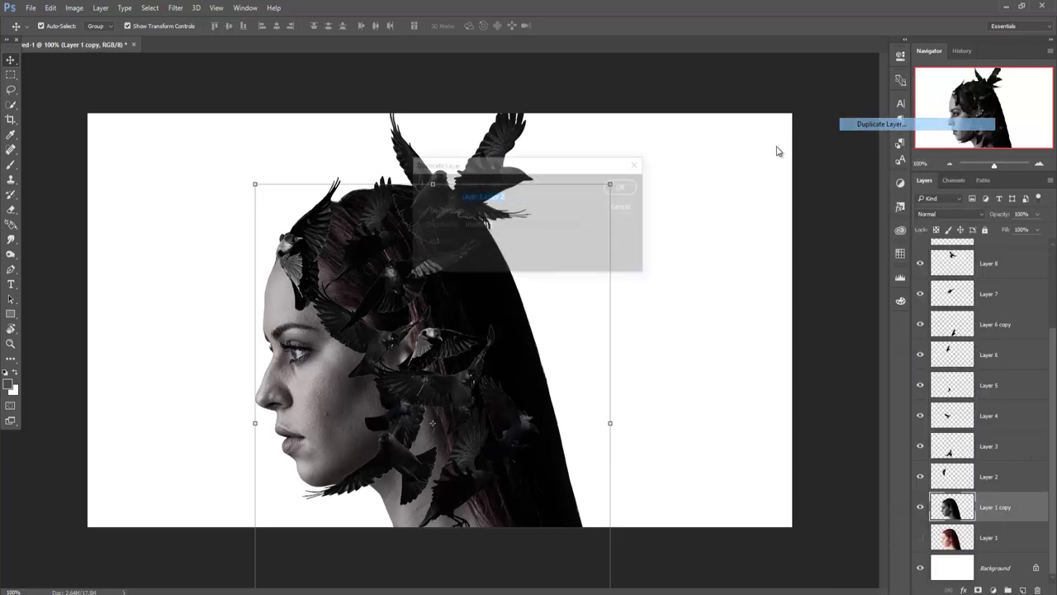
pyautogui.click(630, 187)
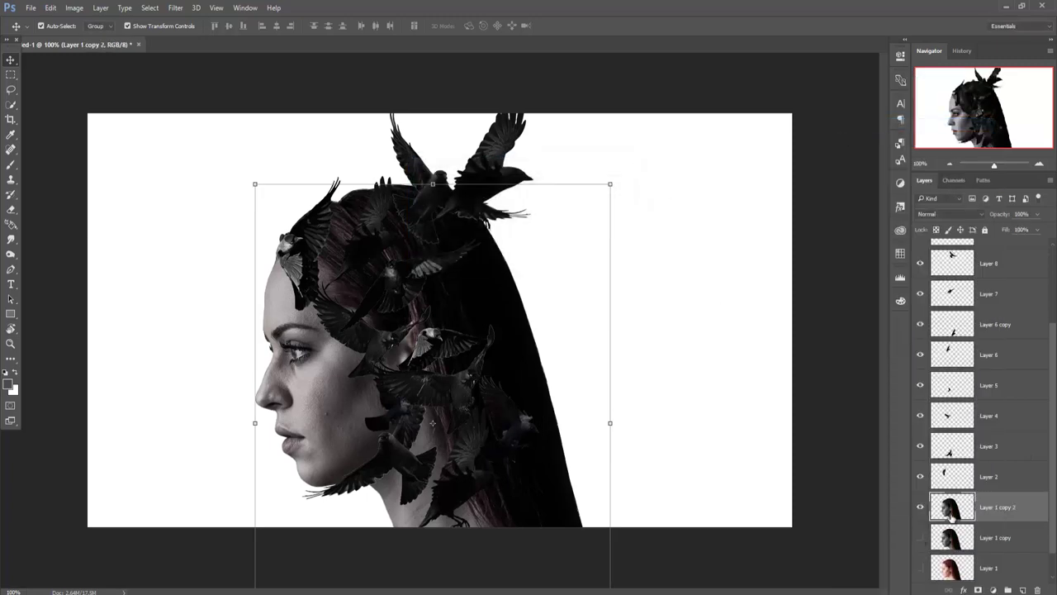
pyautogui.click(978, 590)
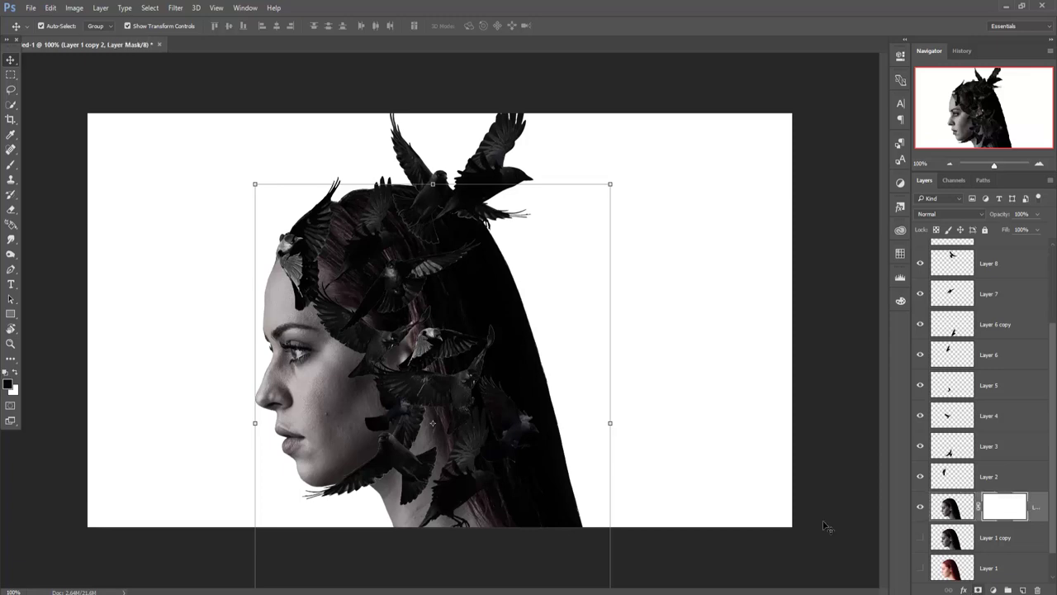
# Step: Paint black particles with a dispersion brush into the mask behind her head
pyautogui.click(10, 165)
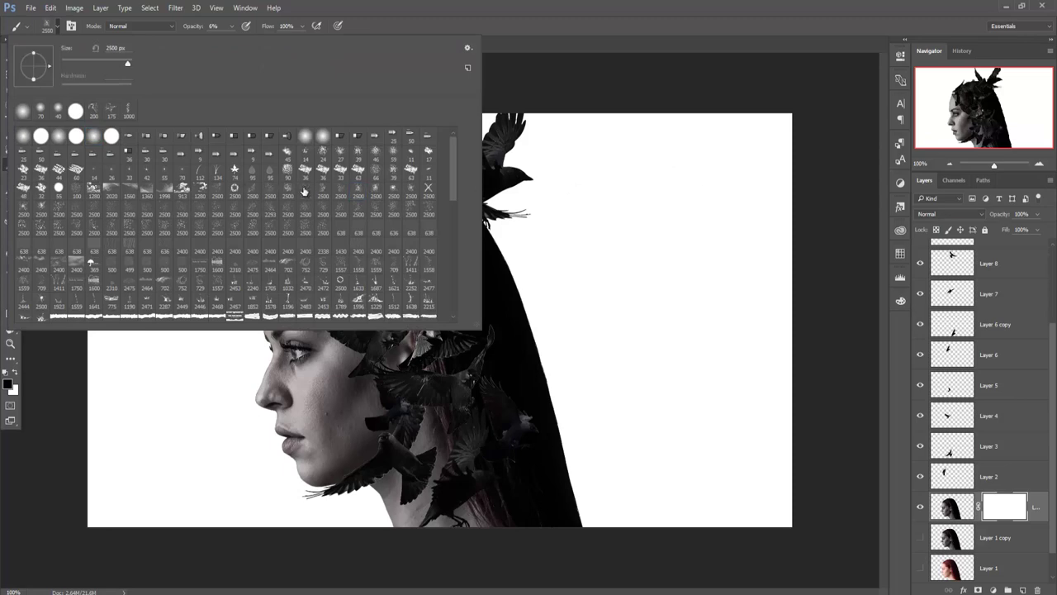
pyautogui.press('Return')
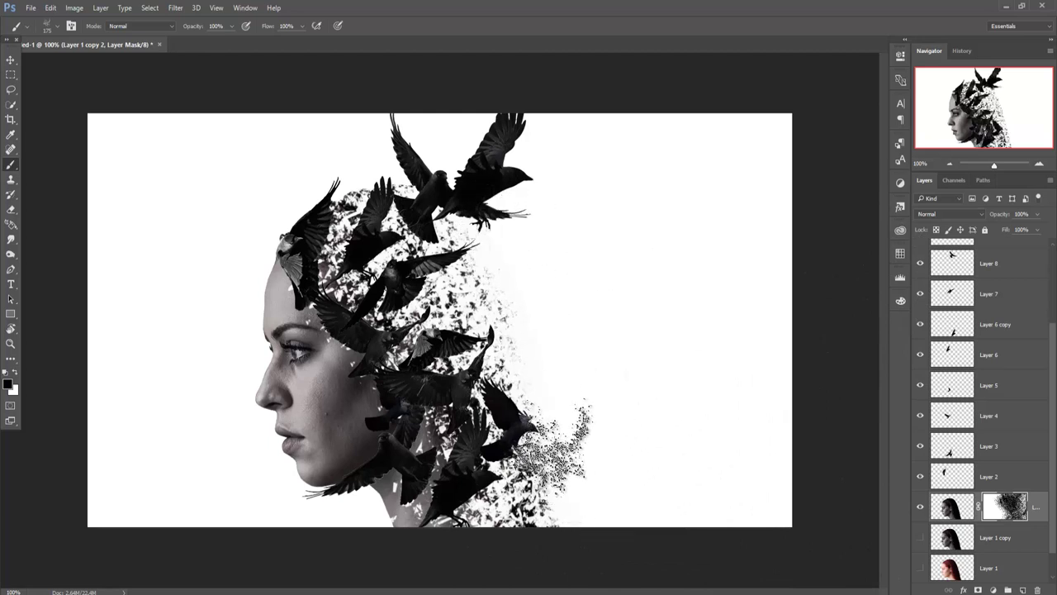
pyautogui.moveTo(528, 483); pyautogui.dragTo(532, 512)
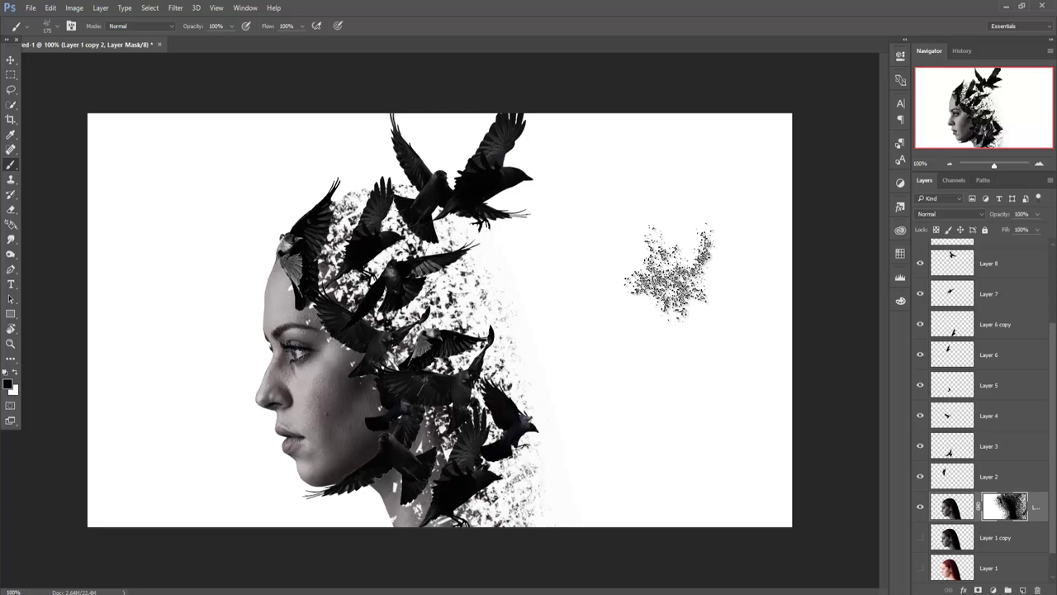
pyautogui.click(10, 60)
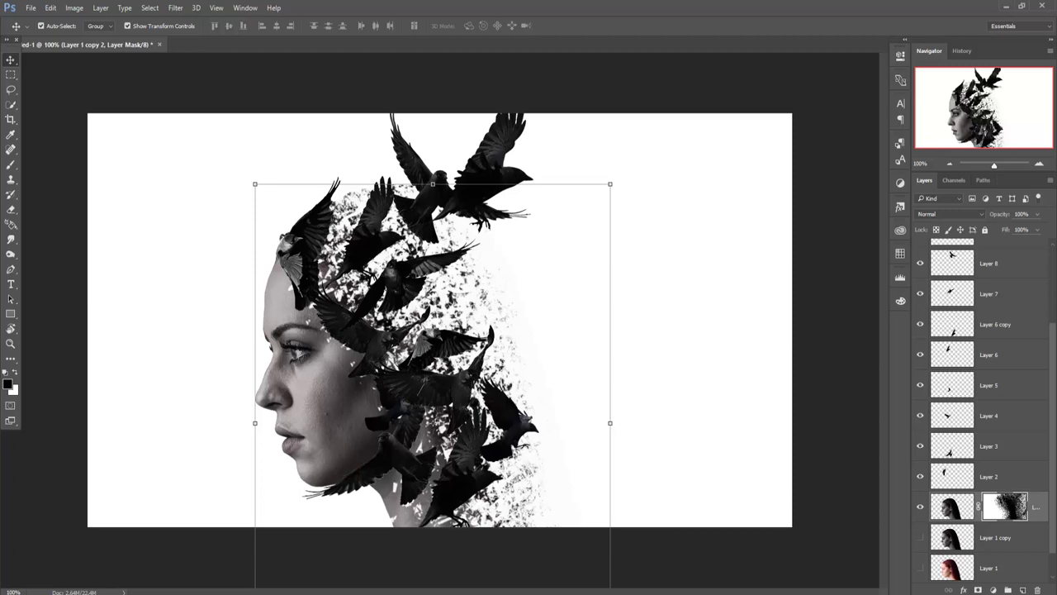
# Step: Add another jackdaw as Layer 13, shrunk to about 27%, up and right of the head
pyautogui.moveTo(779, 306); pyautogui.dragTo(441, 284)
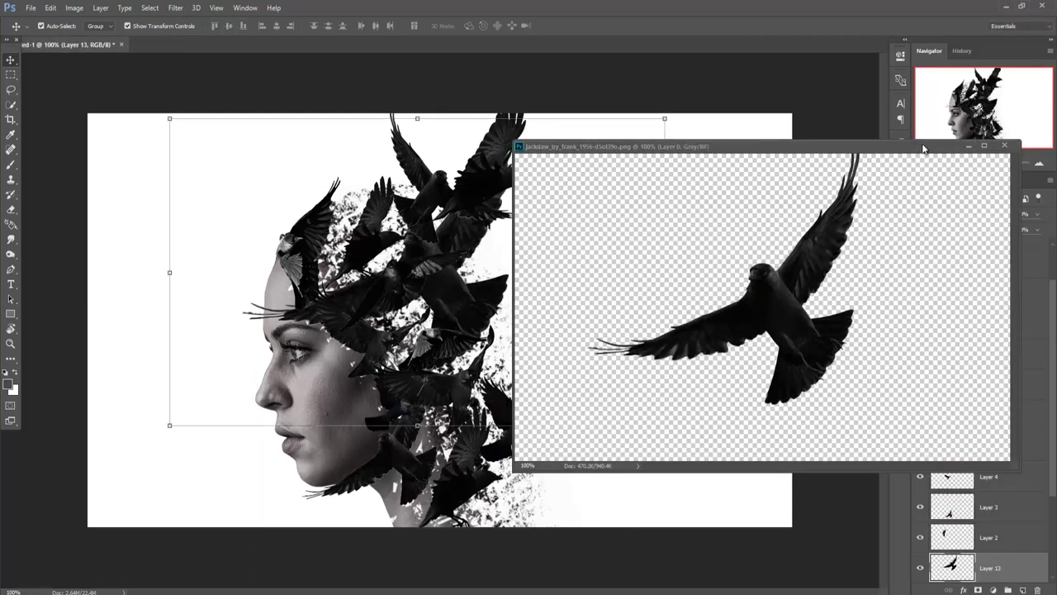
pyautogui.hotkey('ctrl', 'w')
pyautogui.moveTo(663, 120); pyautogui.dragTo(510, 220)
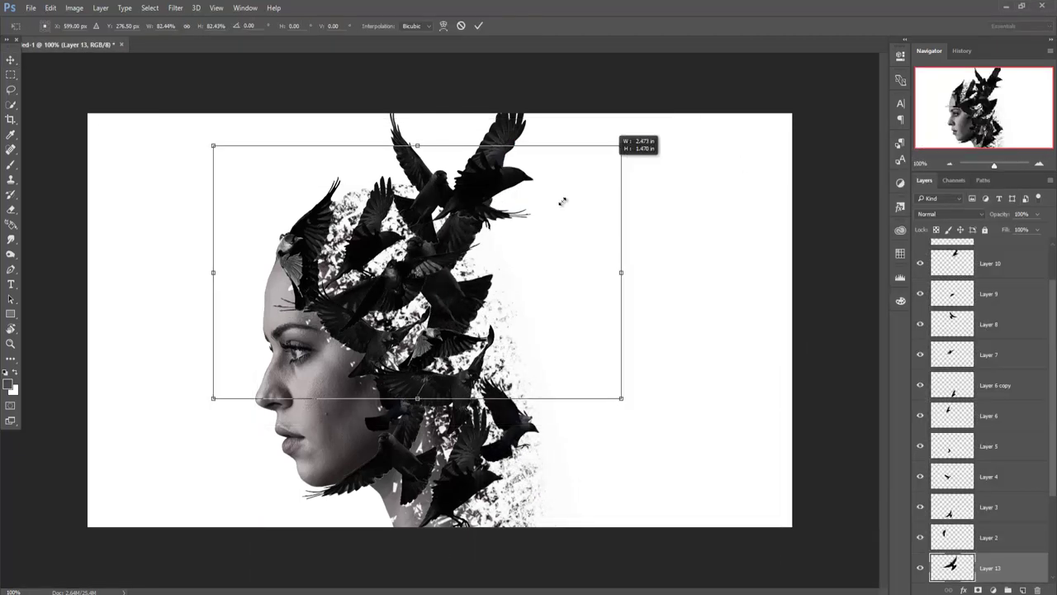
pyautogui.moveTo(422, 278)
pyautogui.mouseDown()
pyautogui.moveTo(464, 260)
pyautogui.moveTo(489, 283)
pyautogui.mouseUp()
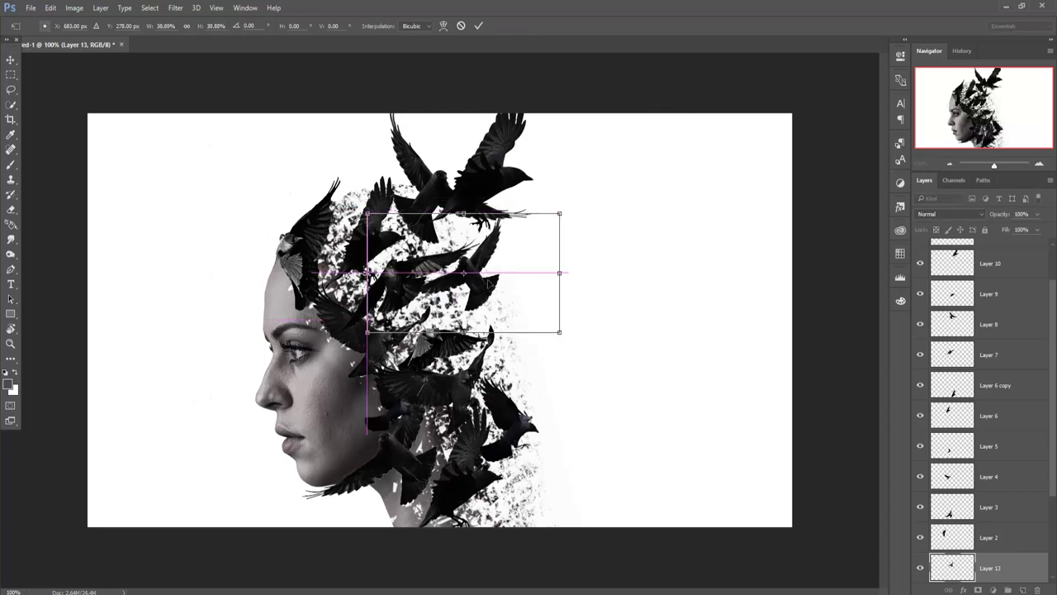
pyautogui.moveTo(559, 214); pyautogui.dragTo(528, 235)
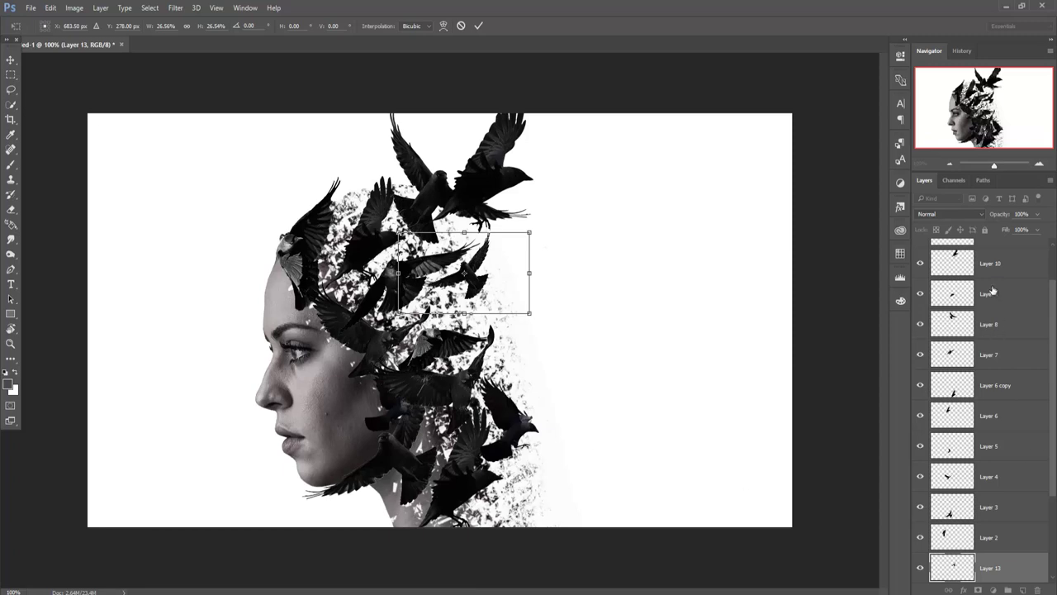
pyautogui.click(479, 26)
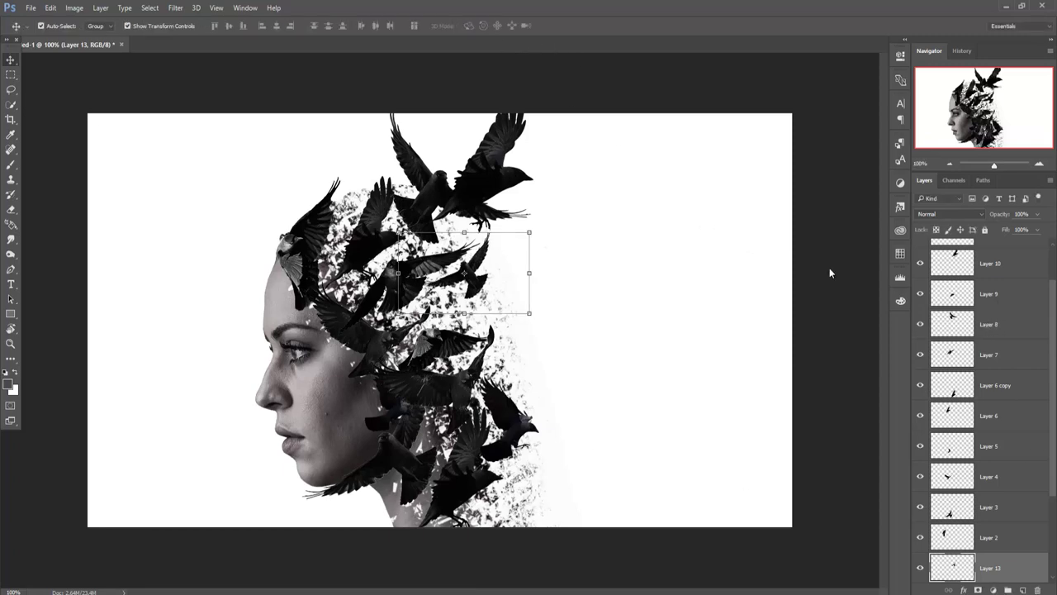
# Step: Duplicate Layer 8 and place the copy at about 76%, rotated 25.6°, lower right
pyautogui.rightClick(990, 330)
pyautogui.click(883, 126)
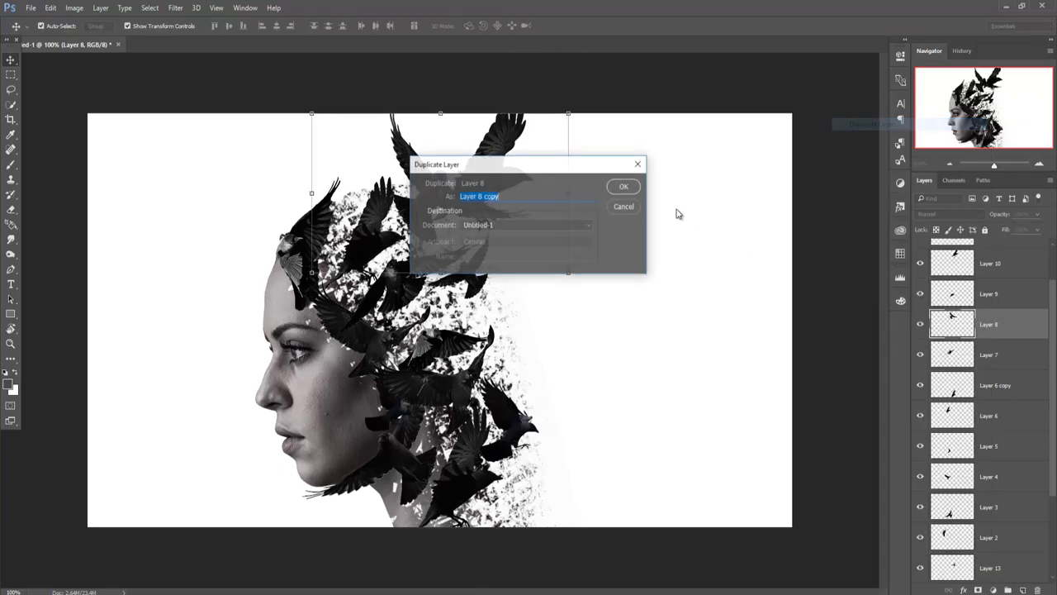
pyautogui.click(625, 187)
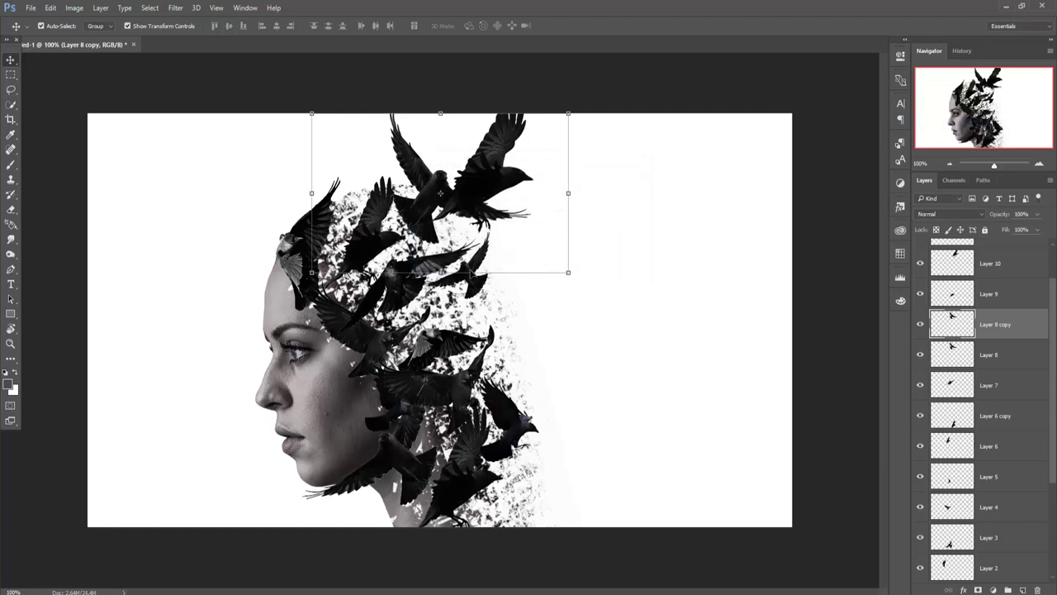
pyautogui.moveTo(439, 189); pyautogui.dragTo(483, 311)
pyautogui.moveTo(609, 235); pyautogui.dragTo(595, 256)
pyautogui.moveTo(533, 337); pyautogui.dragTo(576, 406)
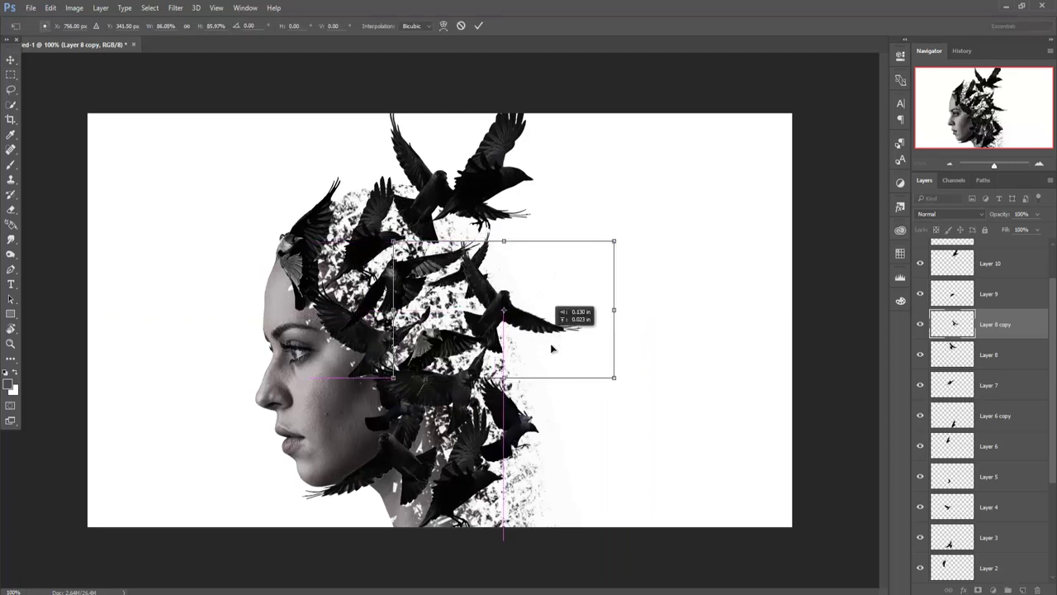
pyautogui.moveTo(626, 262); pyautogui.dragTo(598, 316)
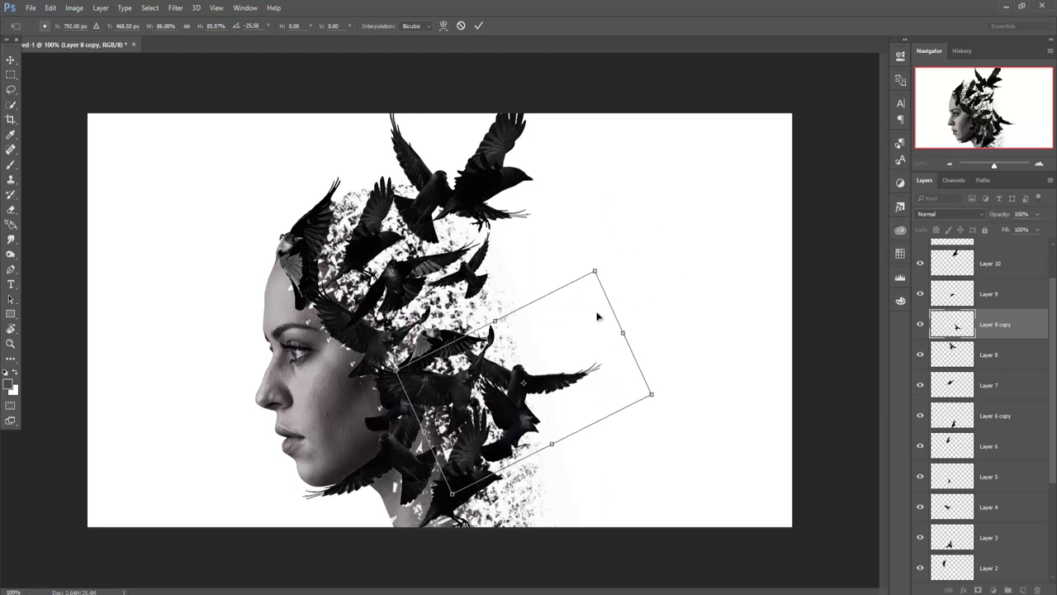
pyautogui.moveTo(523, 382)
pyautogui.mouseDown()
pyautogui.moveTo(504, 387)
pyautogui.moveTo(589, 382)
pyautogui.mouseUp()
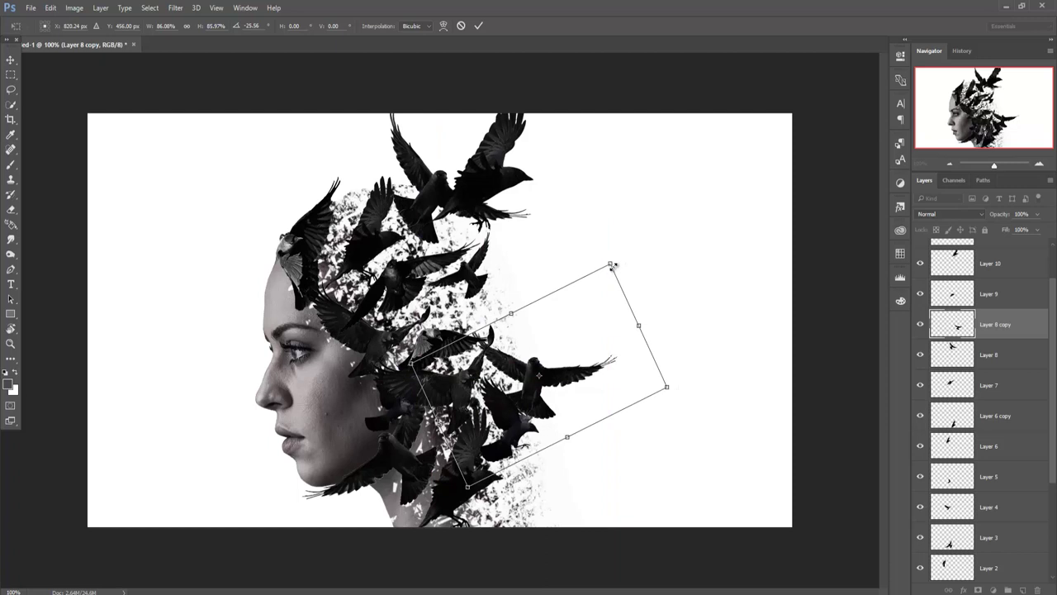
pyautogui.moveTo(610, 264); pyautogui.dragTo(604, 279)
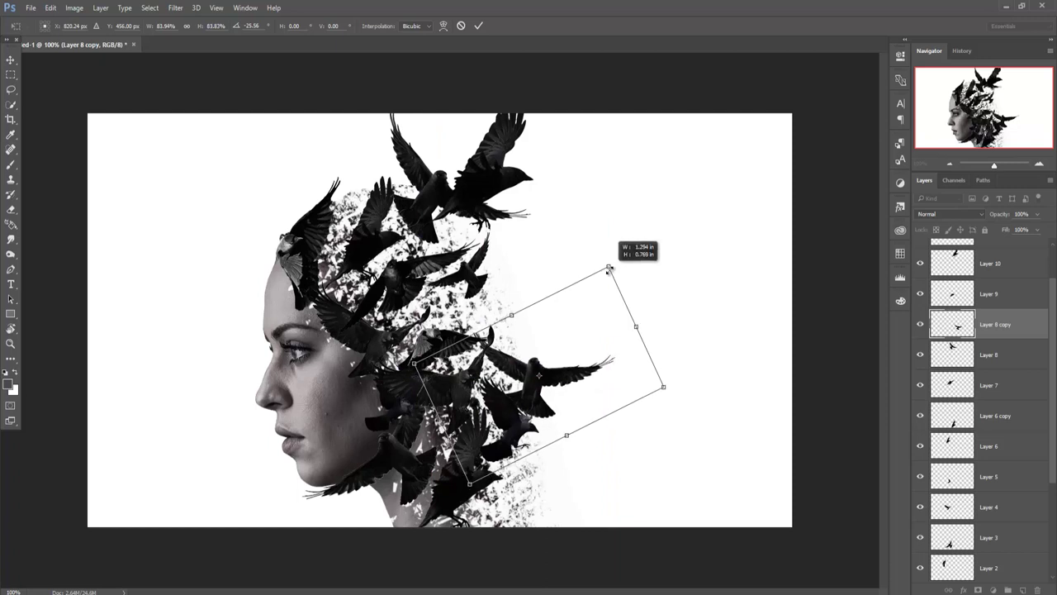
pyautogui.moveTo(538, 375); pyautogui.dragTo(533, 377)
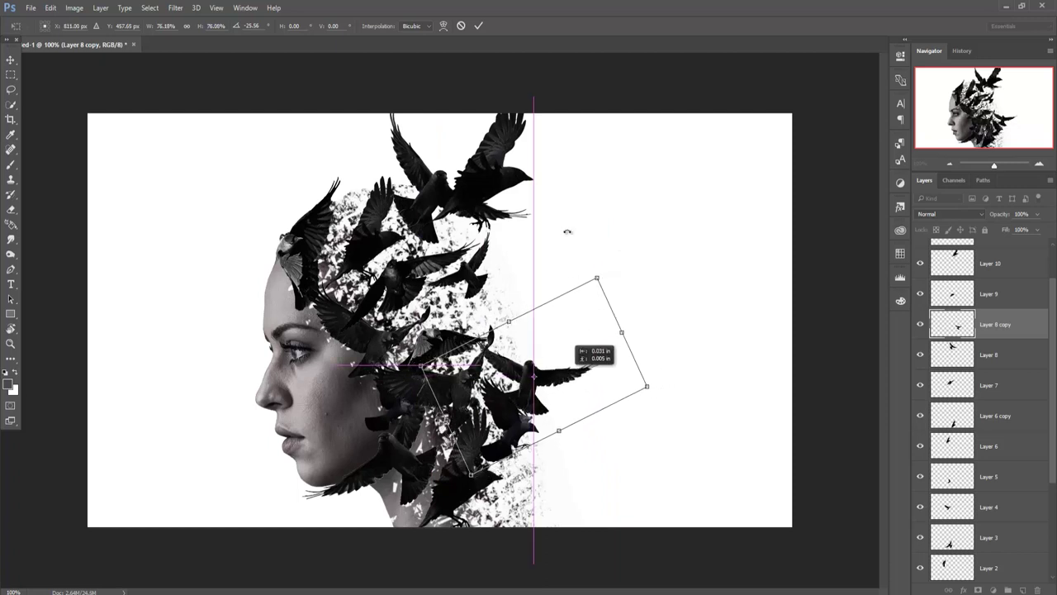
pyautogui.click(479, 26)
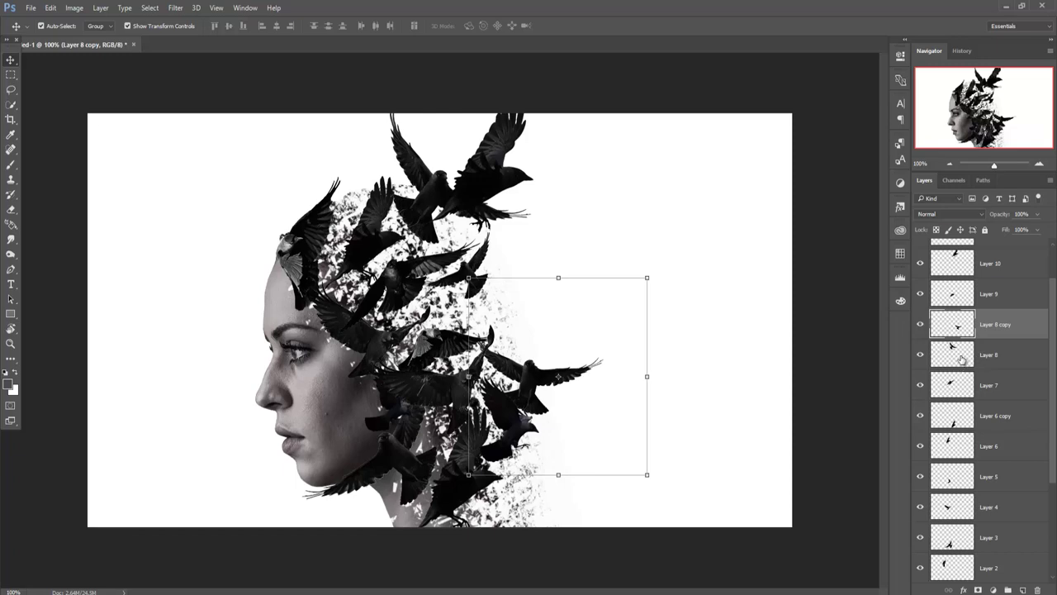
# Step: Duplicate Layer 8 again as Layer 8 copy 2, rotated and scaled about 72%, behind her head
pyautogui.click(957, 360)
pyautogui.rightClick(961, 359)
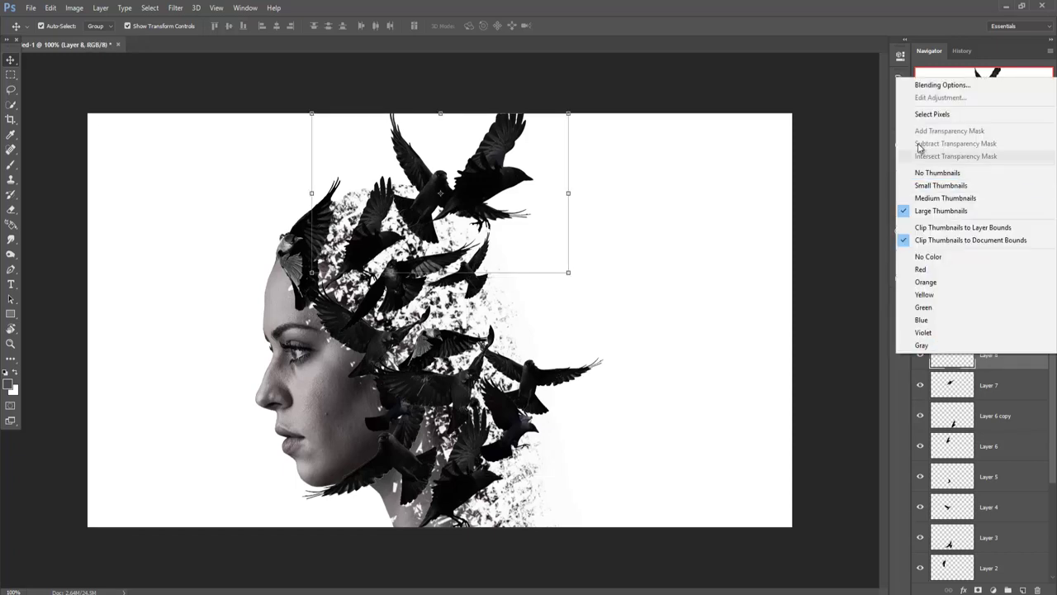
pyautogui.click(1005, 360)
pyautogui.rightClick(1005, 360)
pyautogui.click(883, 123)
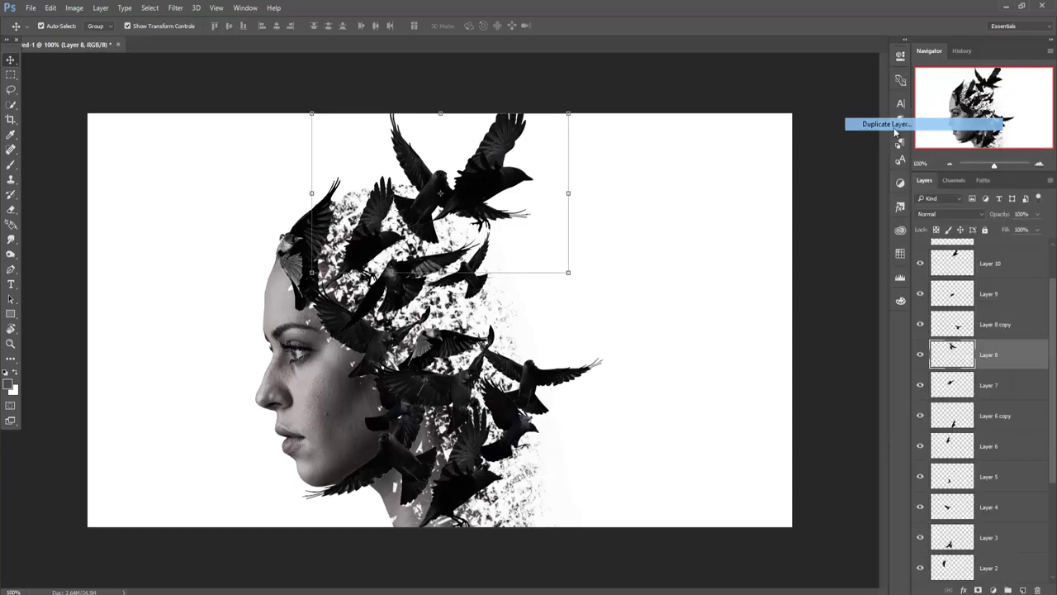
pyautogui.click(623, 187)
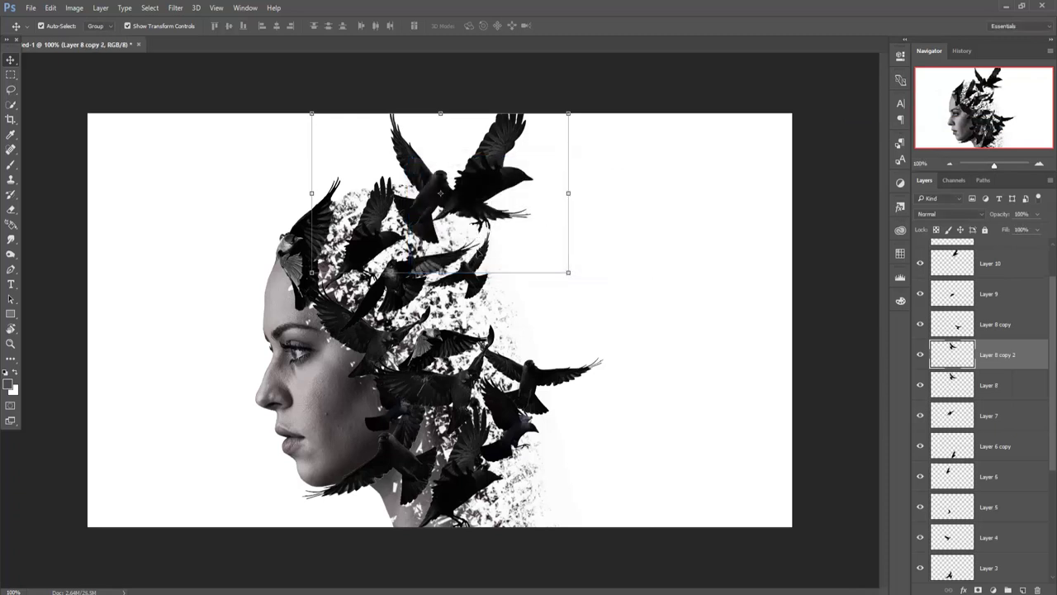
pyautogui.moveTo(431, 203); pyautogui.dragTo(506, 303)
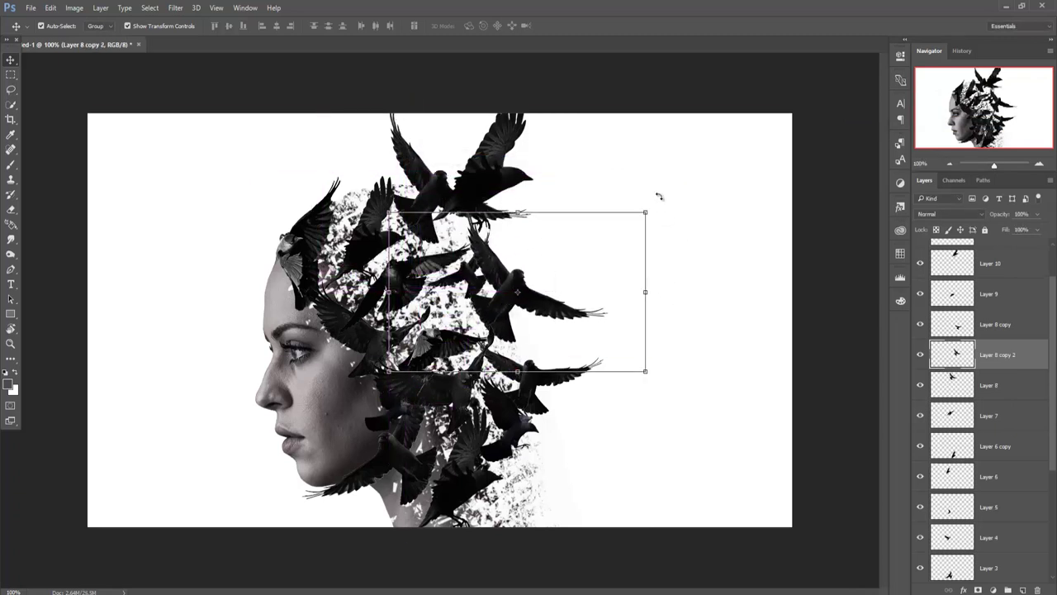
pyautogui.moveTo(659, 196); pyautogui.dragTo(437, 180)
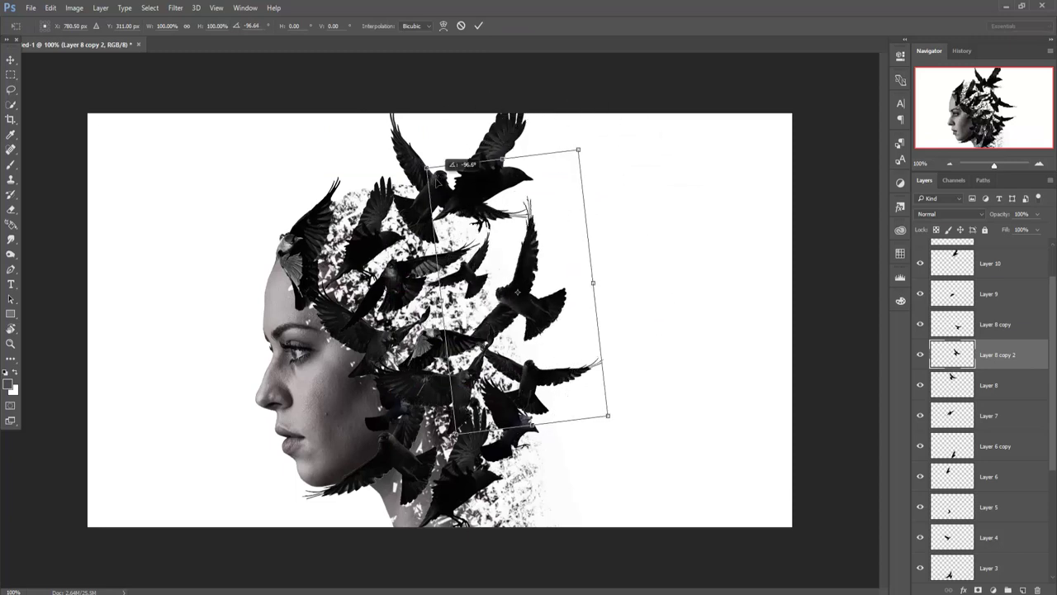
pyautogui.moveTo(578, 147); pyautogui.dragTo(560, 190)
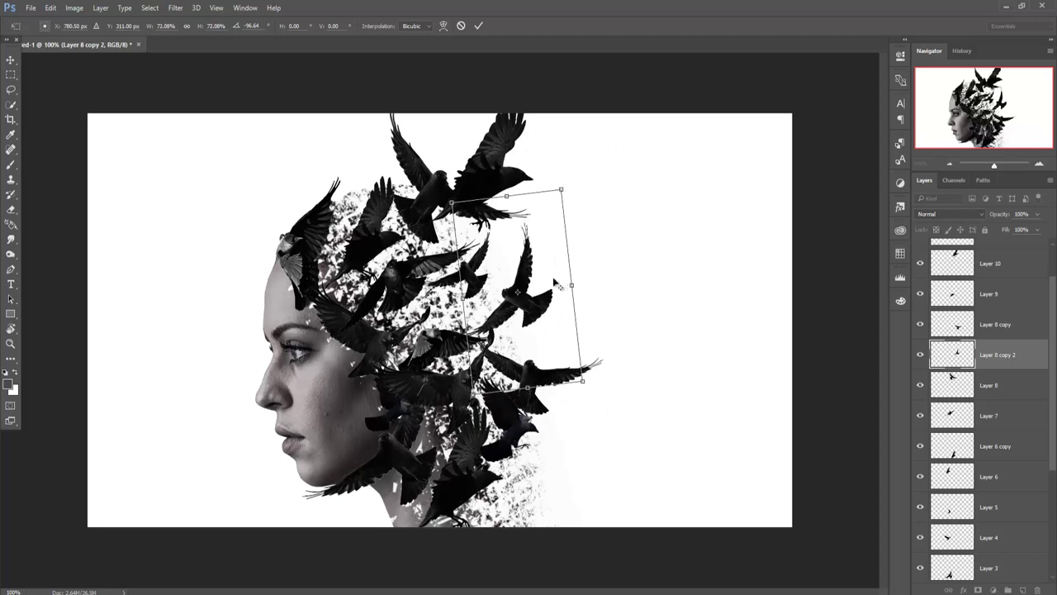
pyautogui.moveTo(548, 320); pyautogui.dragTo(600, 337)
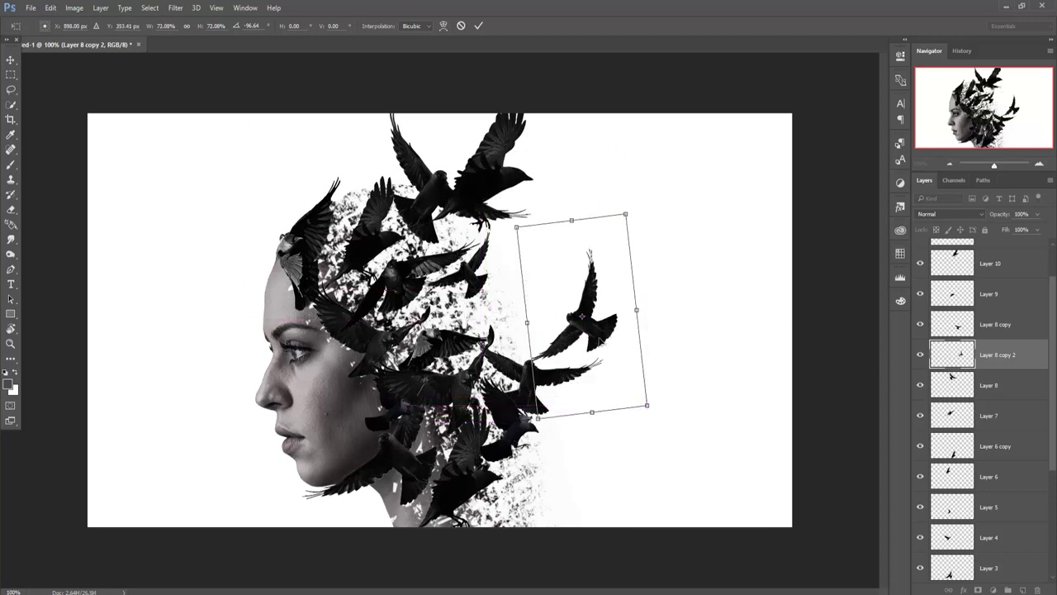
pyautogui.moveTo(659, 196); pyautogui.dragTo(674, 226)
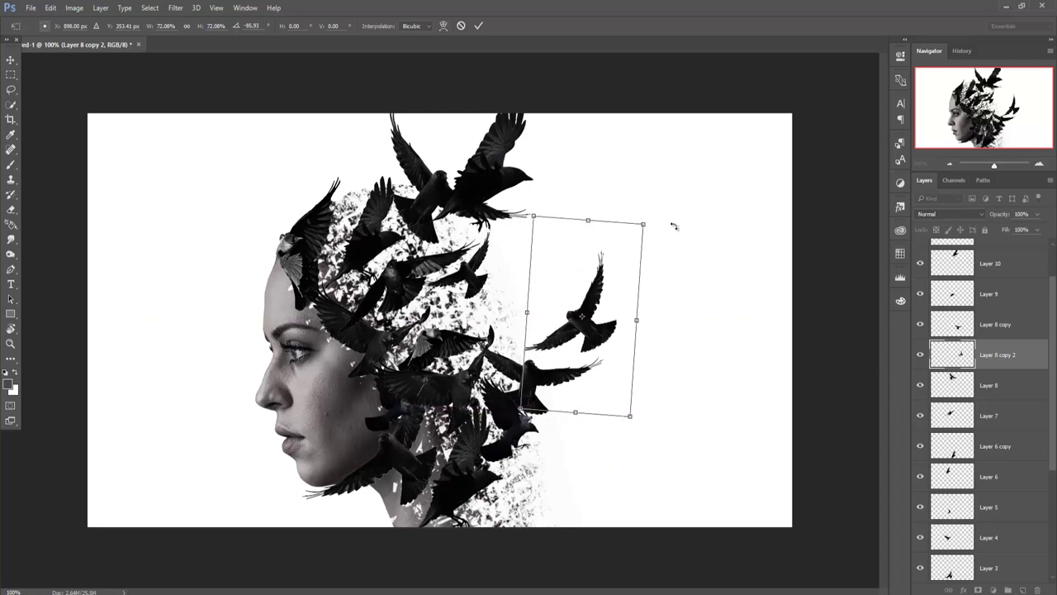
pyautogui.moveTo(607, 330); pyautogui.dragTo(605, 353)
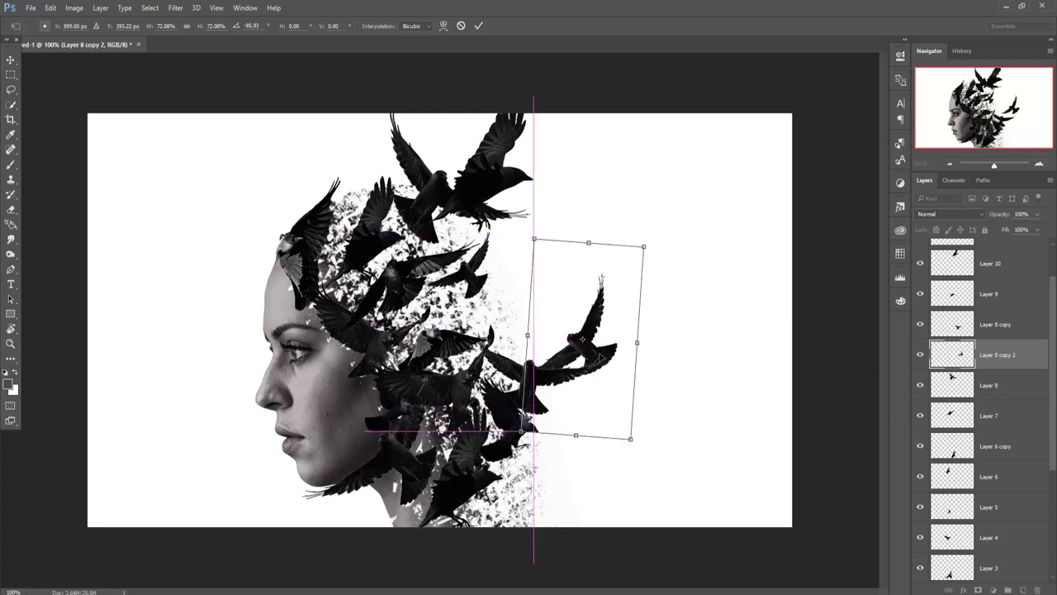
pyautogui.click(479, 26)
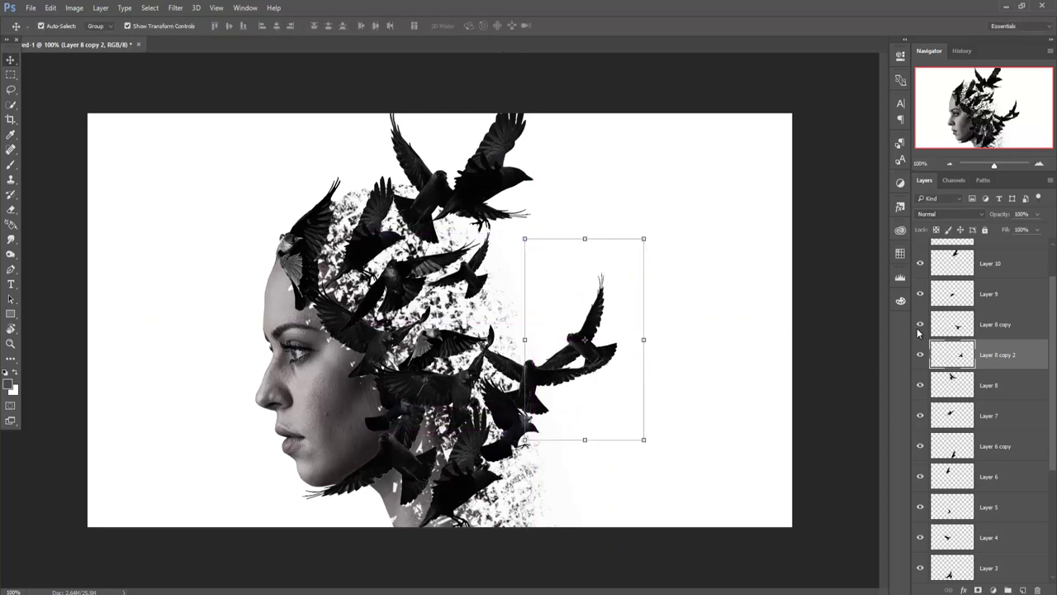
pyautogui.click(958, 425)
pyautogui.rightClick(999, 418)
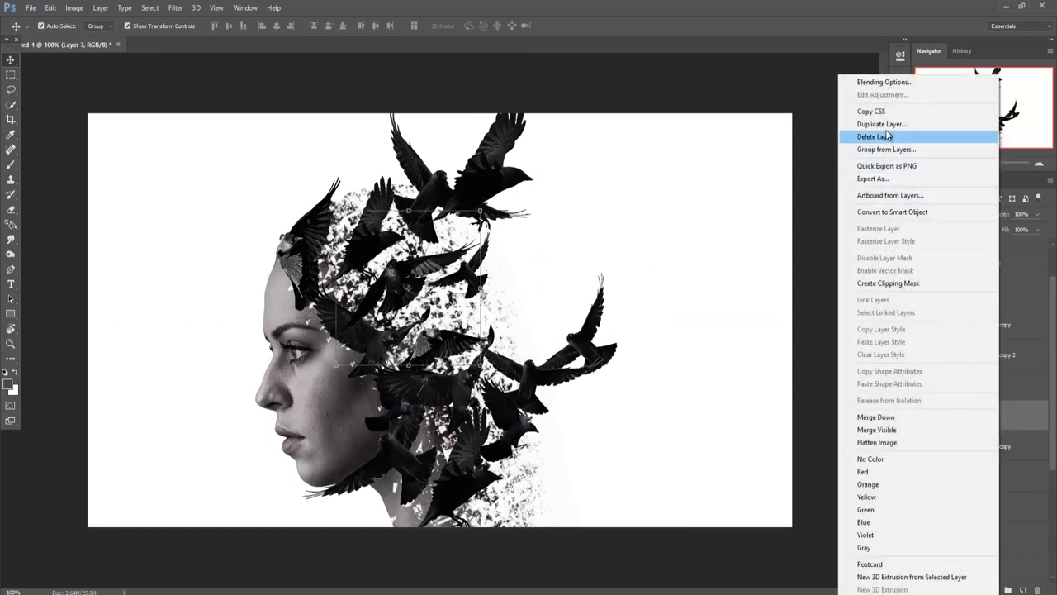
# Step: Duplicate the Layer 7 jackdaw, move the copy and rotate it about 77.75°
pyautogui.click(879, 124)
pyautogui.click(622, 186)
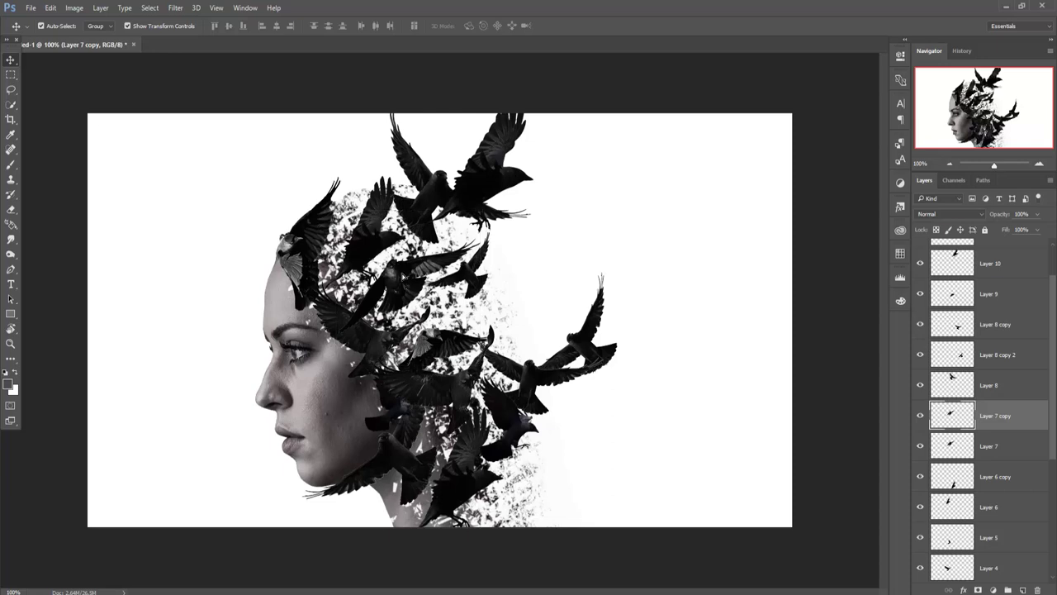
pyautogui.moveTo(578, 330); pyautogui.dragTo(495, 280)
pyautogui.hotkey('ctrl', 't')
pyautogui.moveTo(636, 305); pyautogui.dragTo(578, 396)
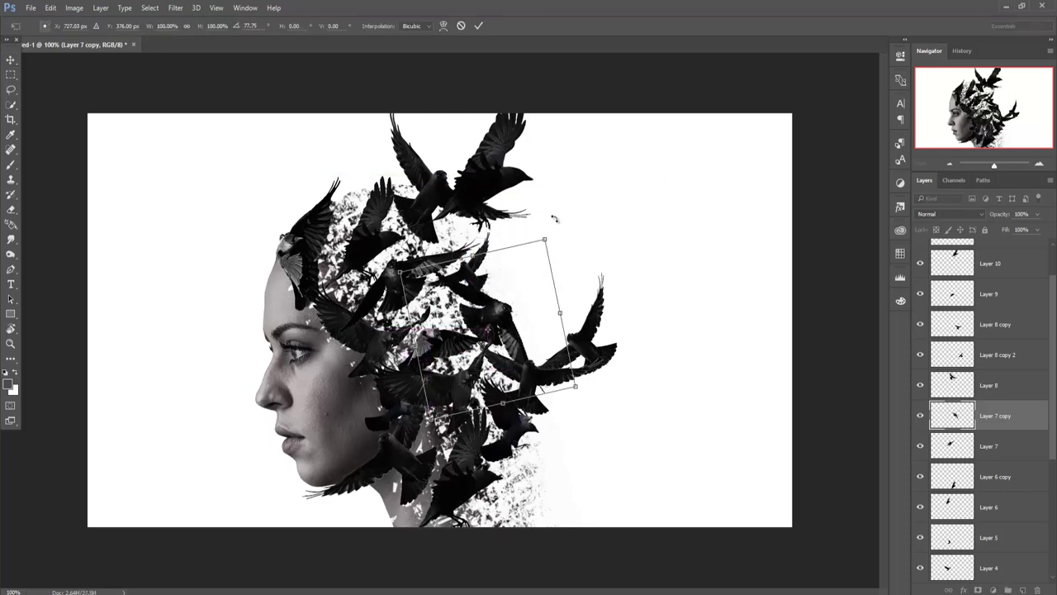
pyautogui.moveTo(554, 219); pyautogui.dragTo(533, 268)
pyautogui.press('Return')
# Step: Add Layer 7 copy 2, rotate it, move it top right and shrink it to about 78%
pyautogui.rightClick(999, 446)
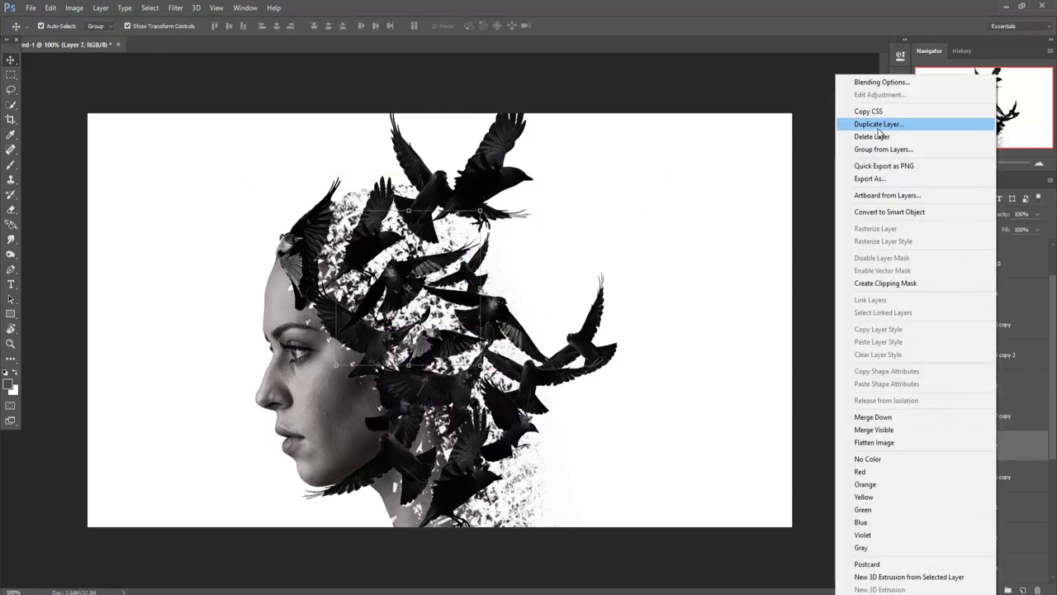
pyautogui.click(879, 124)
pyautogui.press('Return')
pyautogui.moveTo(495, 313); pyautogui.dragTo(545, 231)
pyautogui.hotkey('ctrl', 't')
pyautogui.moveTo(629, 169)
pyautogui.mouseDown()
pyautogui.moveTo(616, 140)
pyautogui.moveTo(668, 234)
pyautogui.mouseUp()
pyautogui.moveTo(542, 232); pyautogui.dragTo(612, 177)
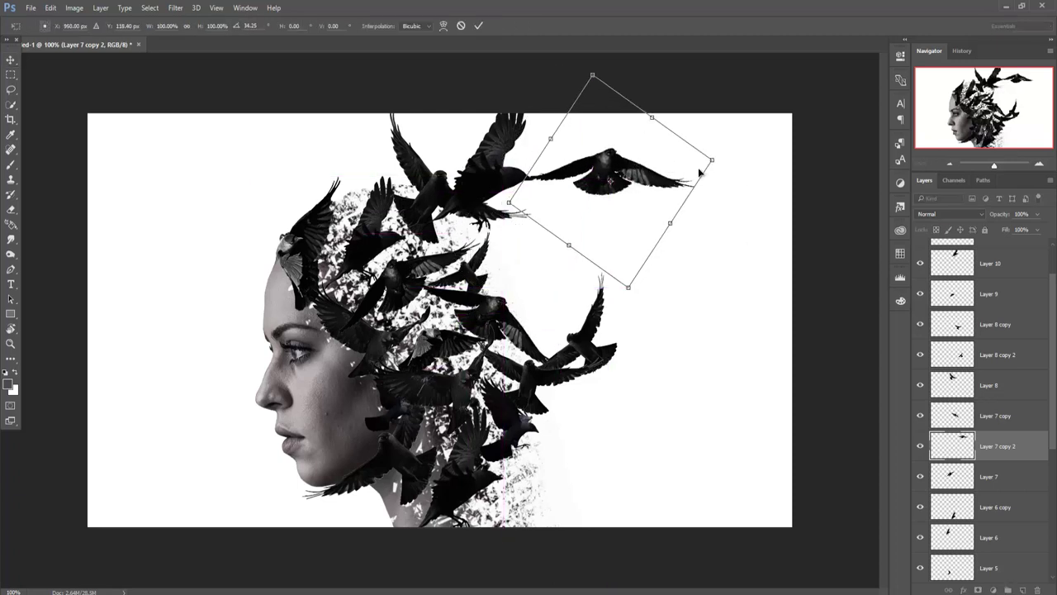
pyautogui.moveTo(713, 159)
pyautogui.mouseDown()
pyautogui.moveTo(689, 169)
pyautogui.moveTo(692, 188)
pyautogui.moveTo(616, 164)
pyautogui.mouseUp()
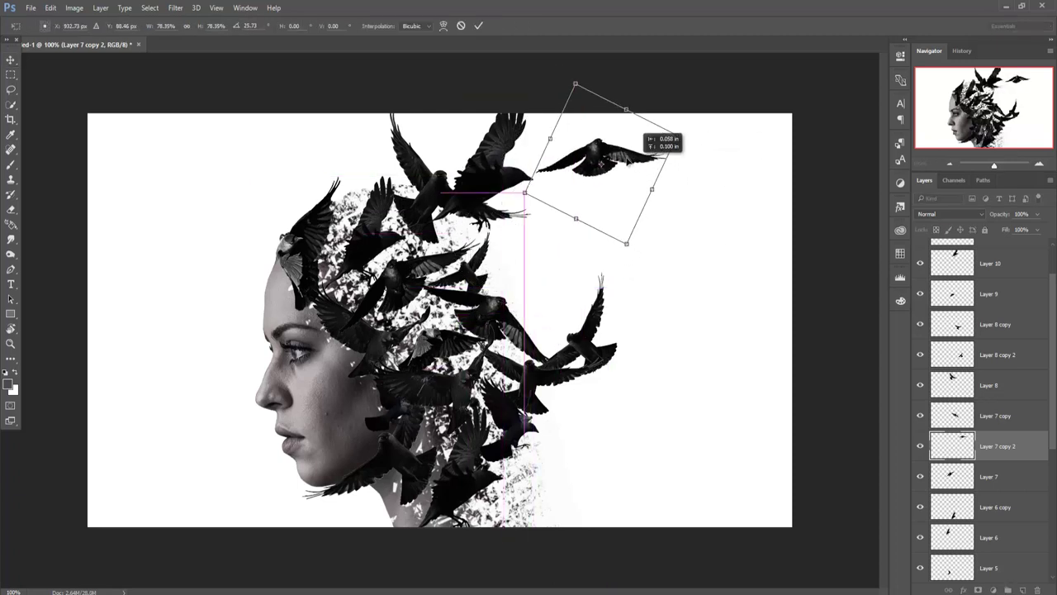
pyautogui.click(479, 25)
# Step: Duplicate Layer 8 as Layer 8 copy 3, shifting the crows up-left and slightly smaller
pyautogui.click(991, 384)
pyautogui.rightClick(991, 385)
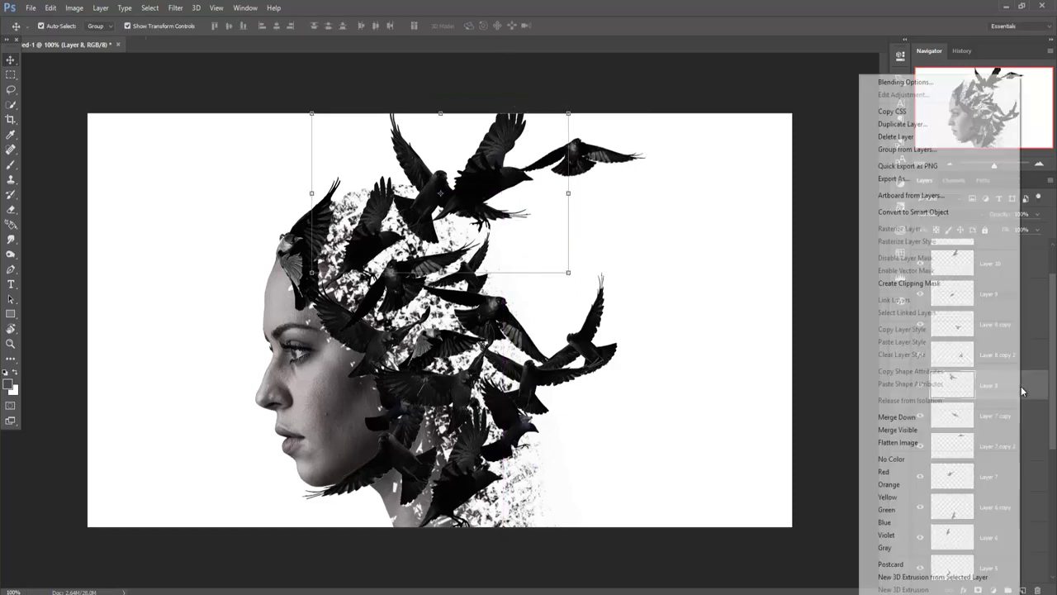
pyautogui.click(908, 129)
pyautogui.press('Return')
pyautogui.moveTo(516, 285)
pyautogui.mouseDown()
pyautogui.moveTo(551, 326)
pyautogui.moveTo(483, 240)
pyautogui.mouseUp()
pyautogui.hotkey('ctrl', 't')
pyautogui.moveTo(619, 161); pyautogui.dragTo(599, 185)
pyautogui.moveTo(495, 248); pyautogui.dragTo(521, 239)
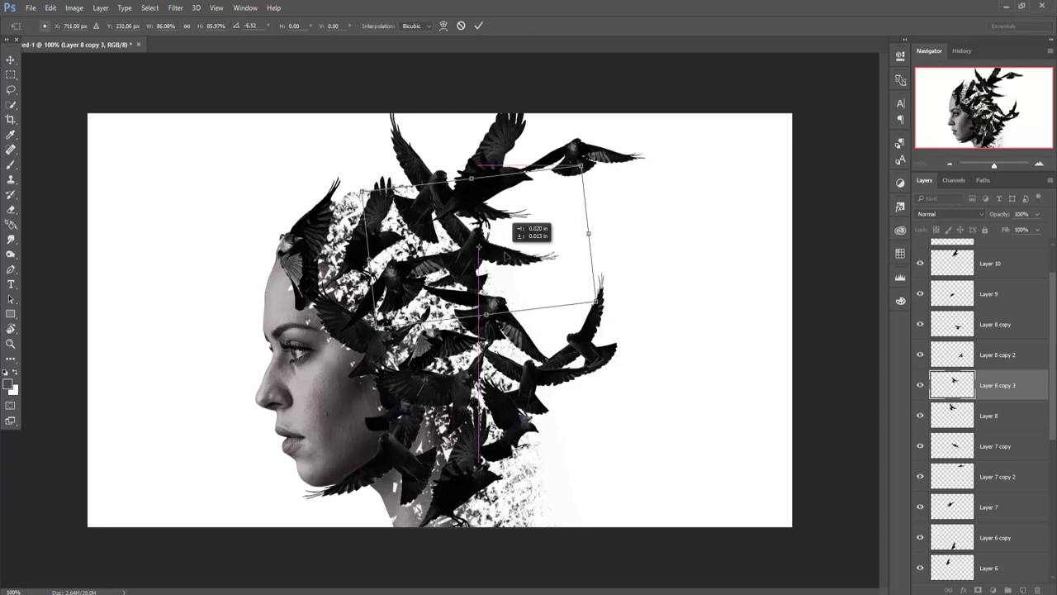
pyautogui.click(479, 25)
# Step: Drag a copy of the Layer 6 copy bird to the top right of the canvas
pyautogui.click(1001, 451)
pyautogui.click(992, 479)
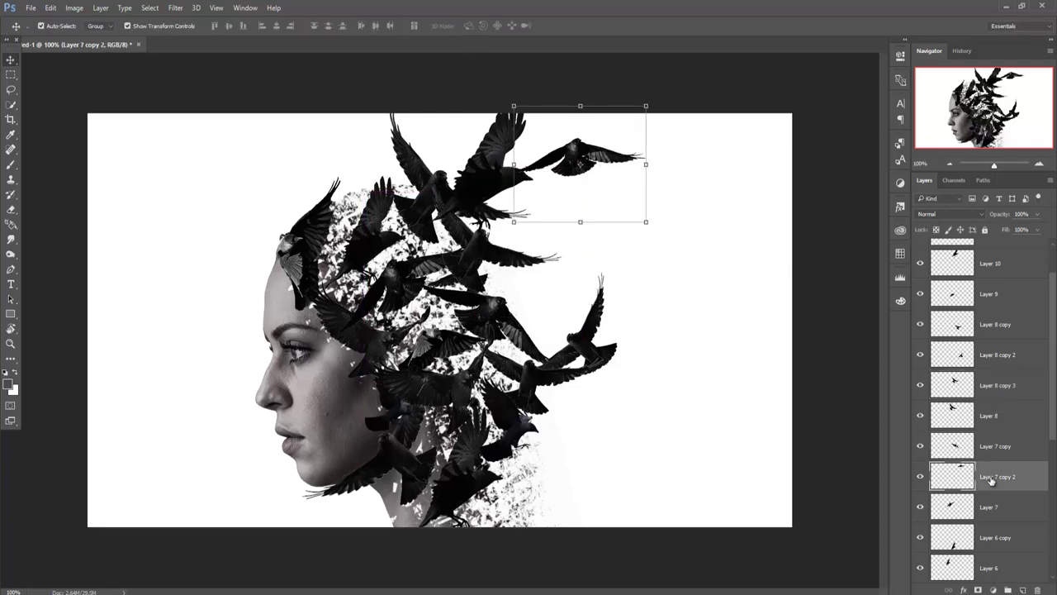
pyautogui.click(999, 541)
pyautogui.rightClick(1000, 543)
pyautogui.press('Escape')
pyautogui.moveTo(460, 489)
pyautogui.mouseDown()
pyautogui.moveTo(576, 291)
pyautogui.moveTo(707, 171)
pyautogui.mouseUp()
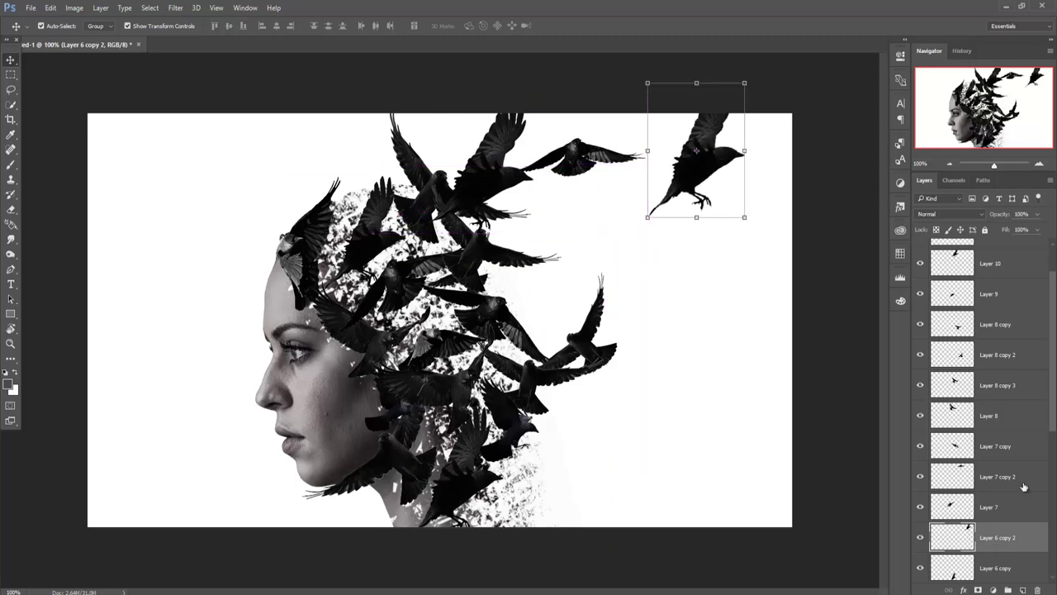
pyautogui.click(999, 569)
# Step: Duplicate Layer 5 and move its bird copy up and to the right
pyautogui.scroll(-2, 999, 570)
pyautogui.click(997, 539)
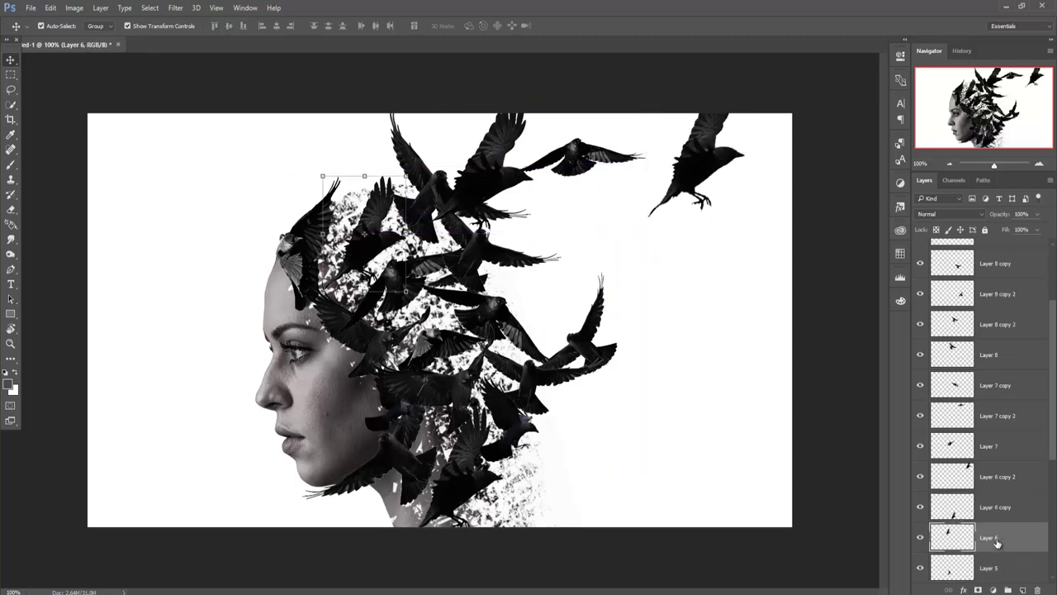
pyautogui.click(990, 570)
pyautogui.rightClick(989, 570)
pyautogui.press('Return')
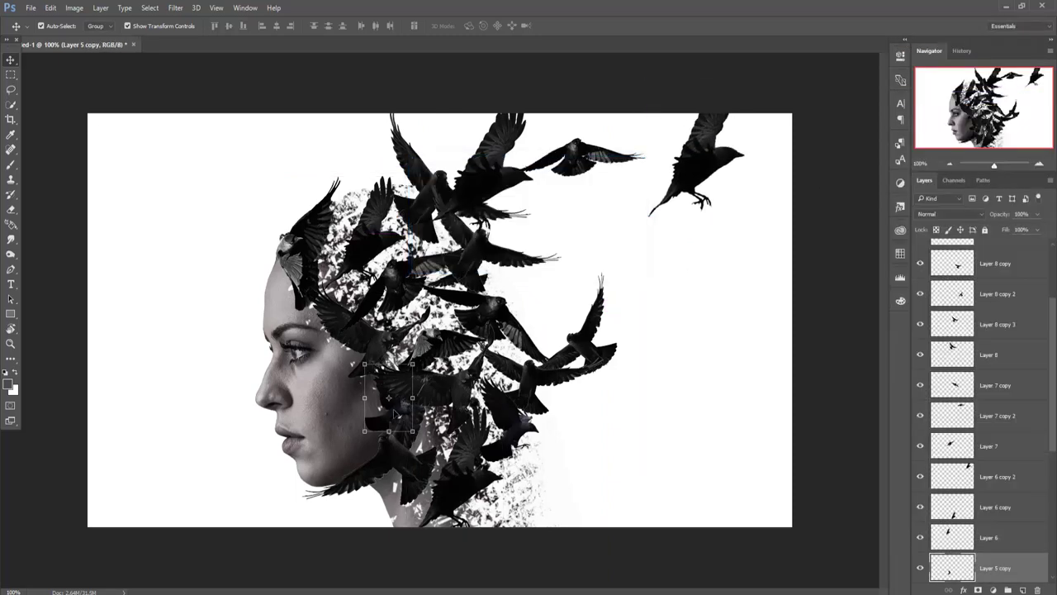
pyautogui.moveTo(388, 397); pyautogui.dragTo(568, 292)
# Step: Add Layer 8 copy 4 trailing up-right near the top, and make Layer 1 copy visible
pyautogui.click(990, 478)
pyautogui.click(997, 263)
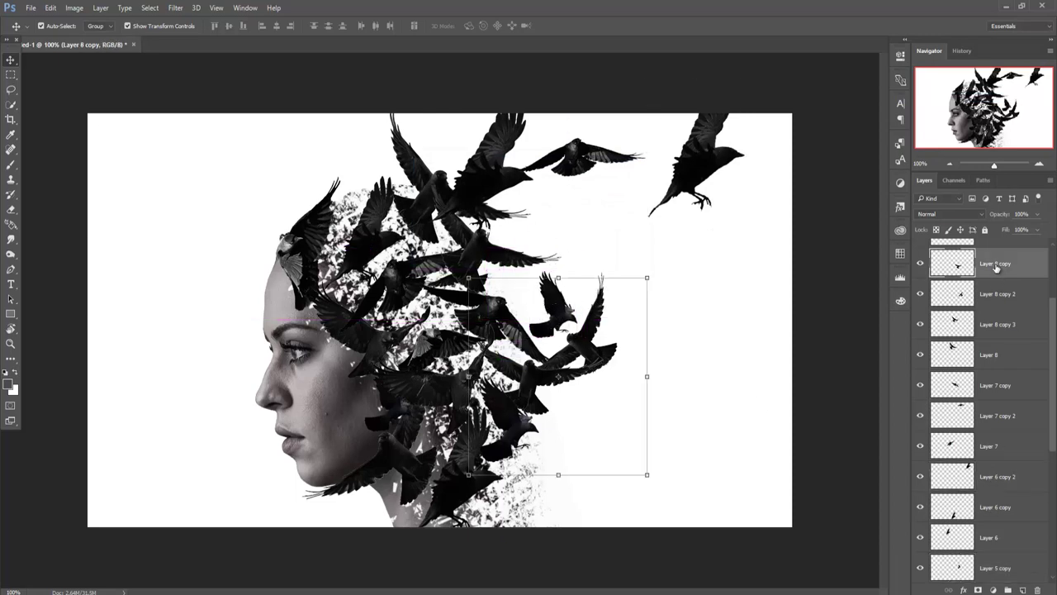
pyautogui.rightClick(999, 264)
pyautogui.click(909, 139)
pyautogui.press('Return')
pyautogui.moveTo(532, 377); pyautogui.dragTo(585, 224)
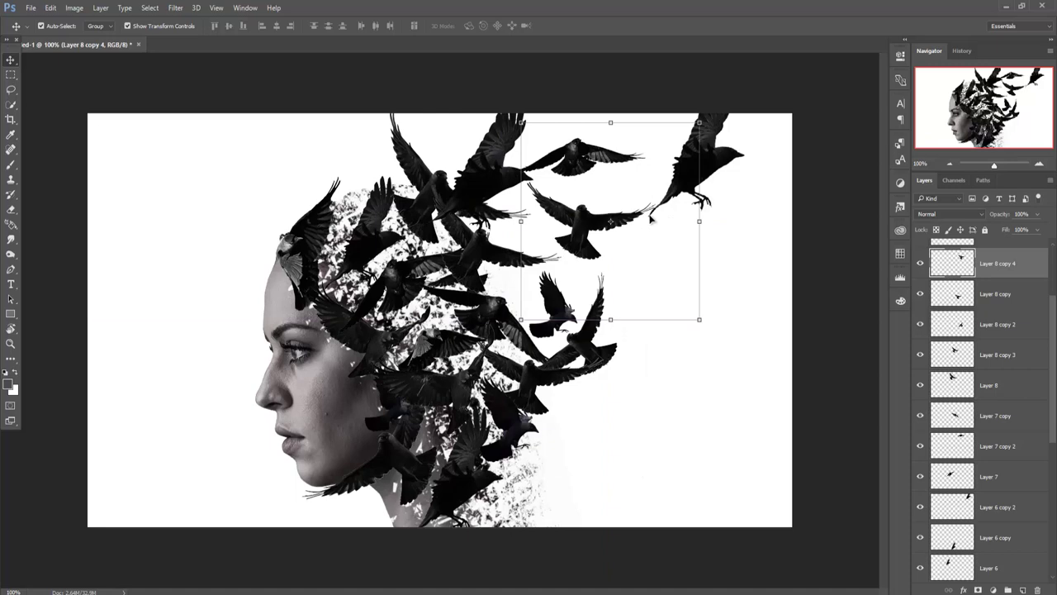
pyautogui.scroll(-5, 962, 398)
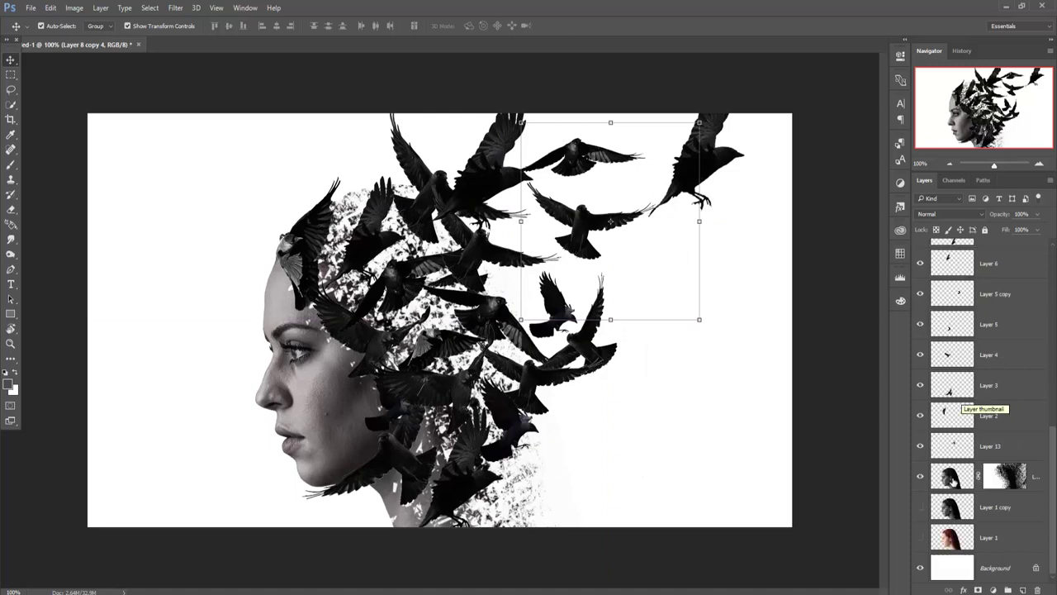
pyautogui.click(995, 506)
# Step: Drag Layer 1 copy above all the jackdaw layers to the top of the stack
pyautogui.click(920, 507)
pyautogui.moveTo(995, 506); pyautogui.dragTo(989, 231)
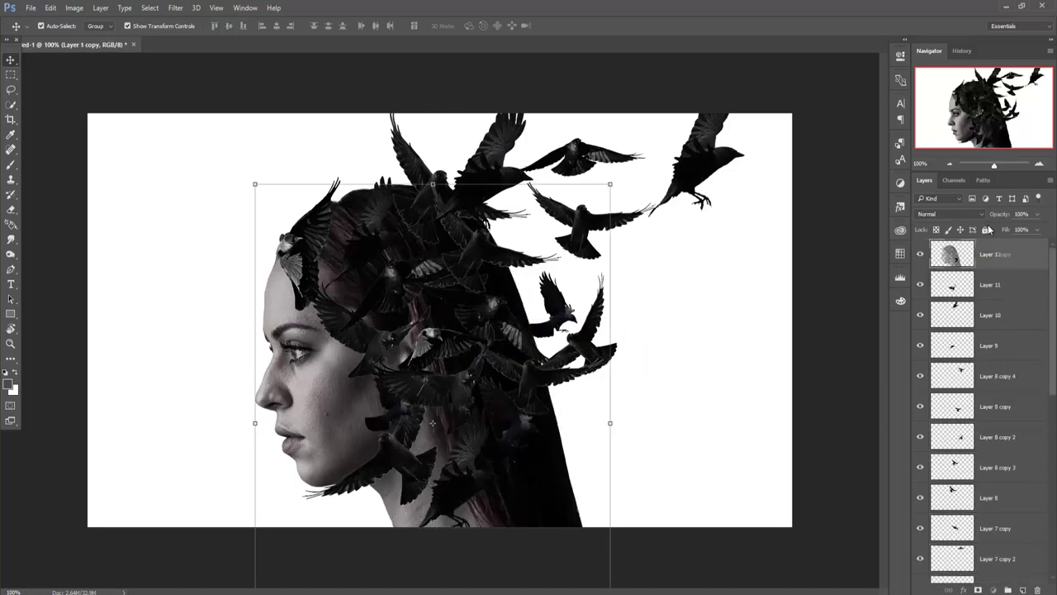
pyautogui.scroll(-5, 1004, 550)
pyautogui.moveTo(995, 336); pyautogui.dragTo(979, 216)
pyautogui.moveTo(977, 250); pyautogui.dragTo(980, 254)
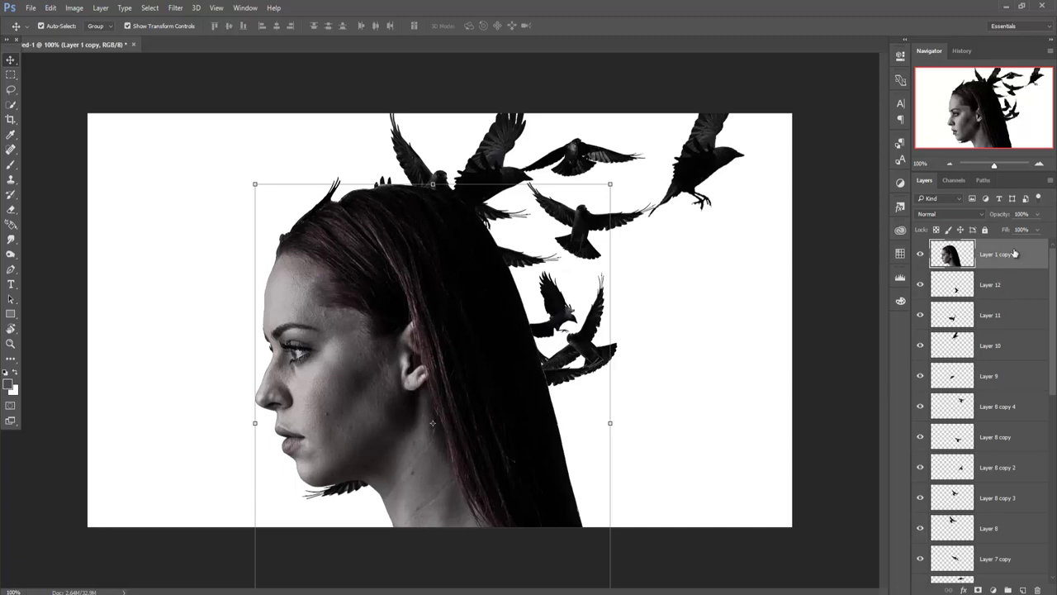
pyautogui.click(175, 7)
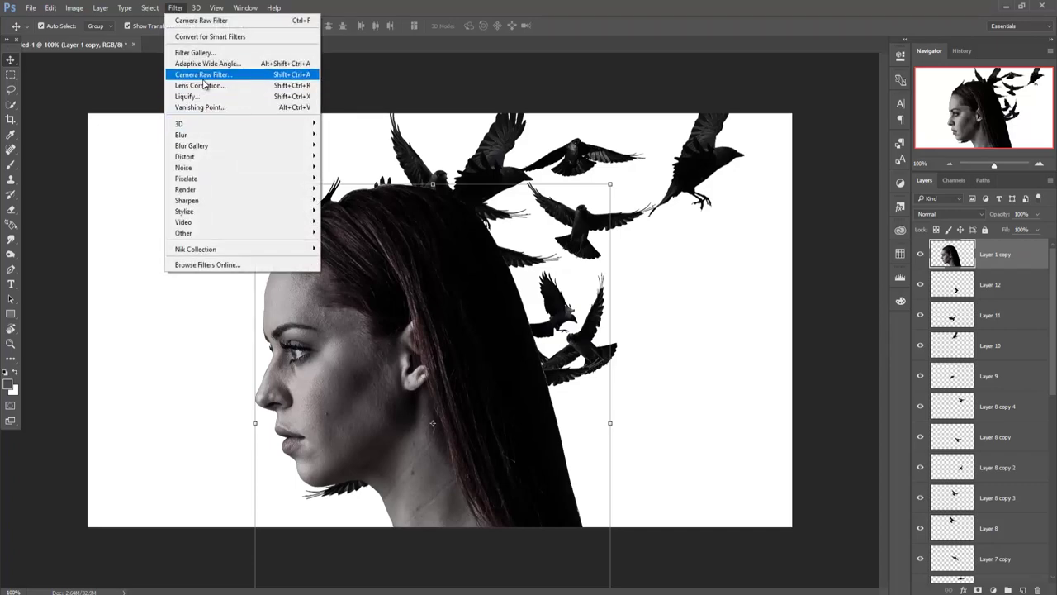
# Step: Liquify Layer 1 copy with a size-175 Forward Warp, pushing hair spikes into a rightward wing
pyautogui.click(200, 96)
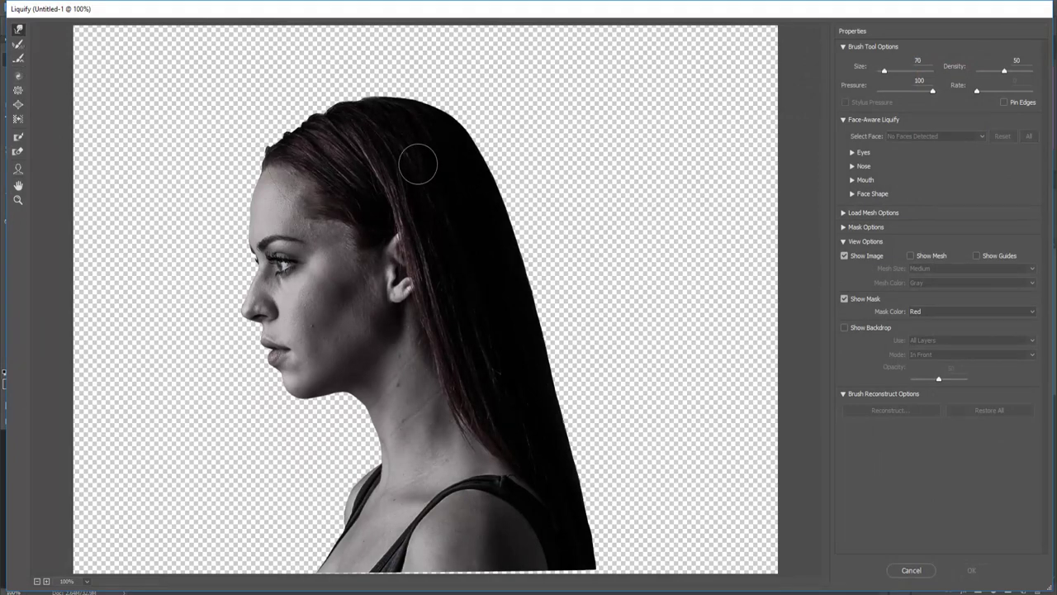
pyautogui.moveTo(407, 163); pyautogui.dragTo(622, 71)
pyautogui.moveTo(450, 86)
pyautogui.mouseDown()
pyautogui.moveTo(377, 95)
pyautogui.moveTo(479, 111)
pyautogui.moveTo(536, 33)
pyautogui.mouseUp()
pyautogui.moveTo(567, 65); pyautogui.dragTo(686, 26)
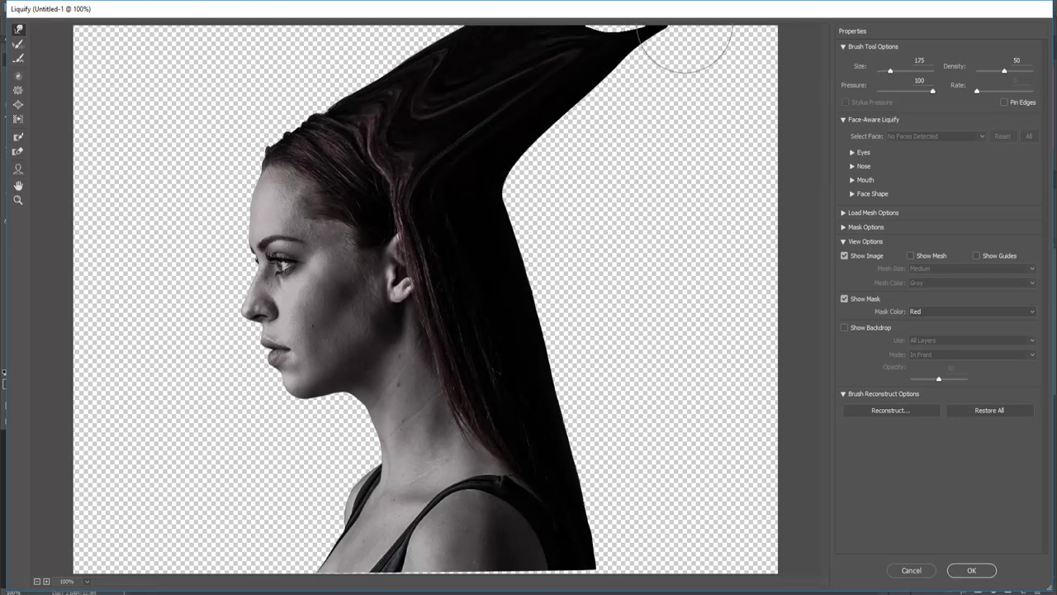
pyautogui.moveTo(562, 211)
pyautogui.mouseDown()
pyautogui.moveTo(672, 107)
pyautogui.moveTo(649, 94)
pyautogui.moveTo(633, 184)
pyautogui.moveTo(658, 179)
pyautogui.mouseUp()
pyautogui.moveTo(500, 301); pyautogui.dragTo(647, 228)
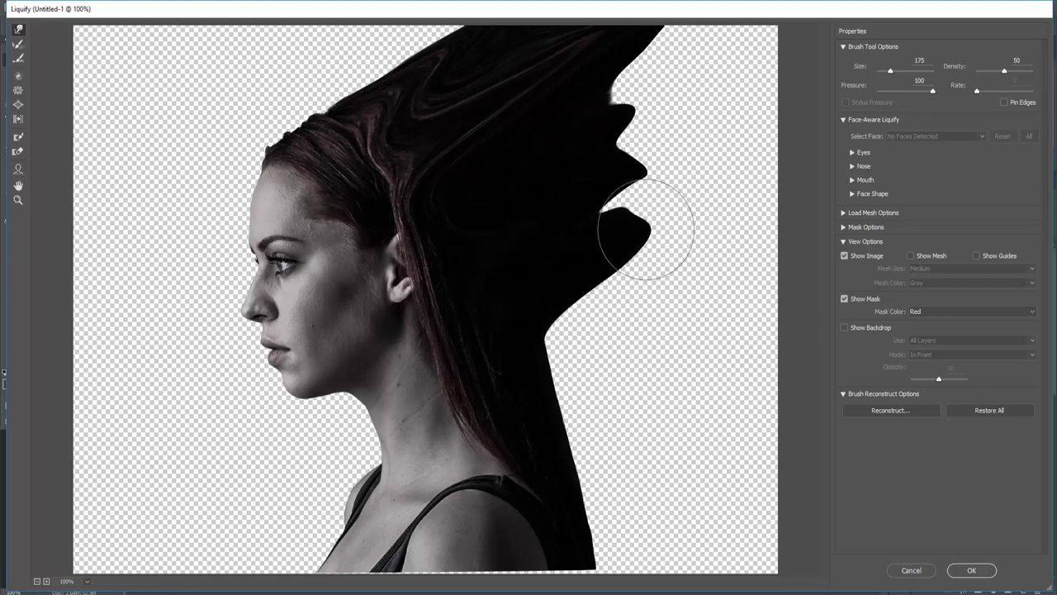
pyautogui.moveTo(548, 377)
pyautogui.mouseDown()
pyautogui.moveTo(747, 246)
pyautogui.moveTo(717, 293)
pyautogui.mouseUp()
pyautogui.moveTo(530, 309); pyautogui.dragTo(695, 231)
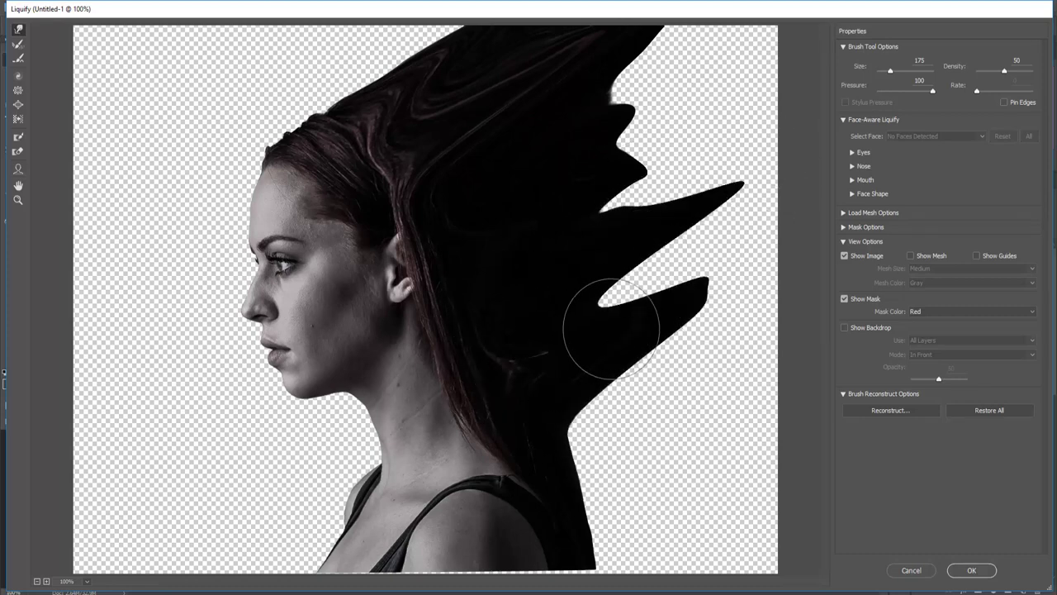
pyautogui.moveTo(602, 326); pyautogui.dragTo(766, 211)
pyautogui.moveTo(547, 306); pyautogui.dragTo(745, 186)
pyautogui.moveTo(602, 283); pyautogui.dragTo(771, 188)
# Step: Sweep the hair wing to the upper-right edges, smooth its lower edge, and apply Liquify
pyautogui.moveTo(569, 244); pyautogui.dragTo(770, 117)
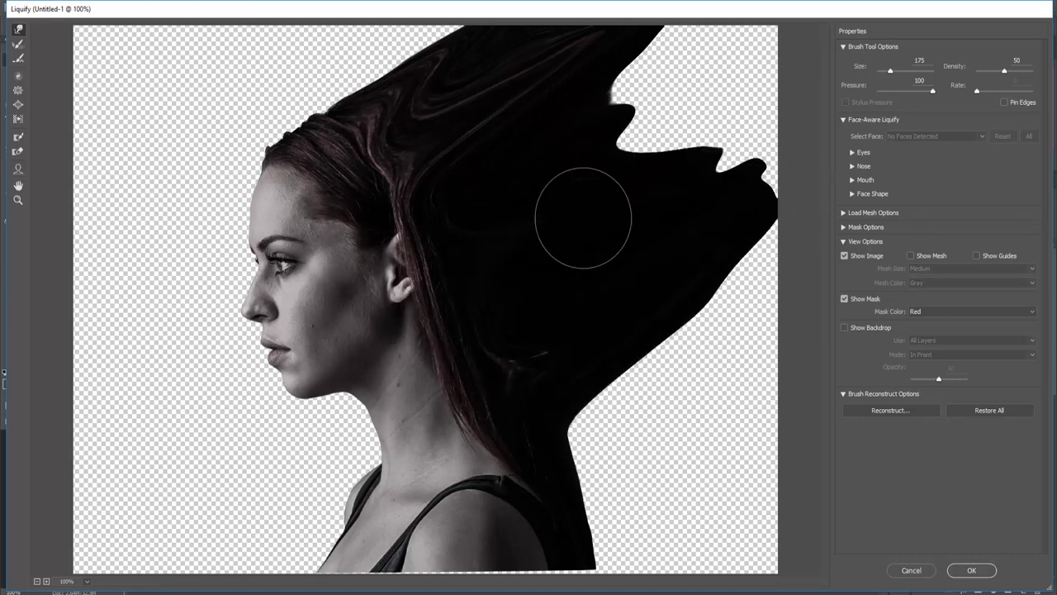
pyautogui.moveTo(583, 217); pyautogui.dragTo(771, 109)
pyautogui.moveTo(611, 170); pyautogui.dragTo(756, 75)
pyautogui.moveTo(620, 146); pyautogui.dragTo(768, 51)
pyautogui.moveTo(616, 100); pyautogui.dragTo(718, 25)
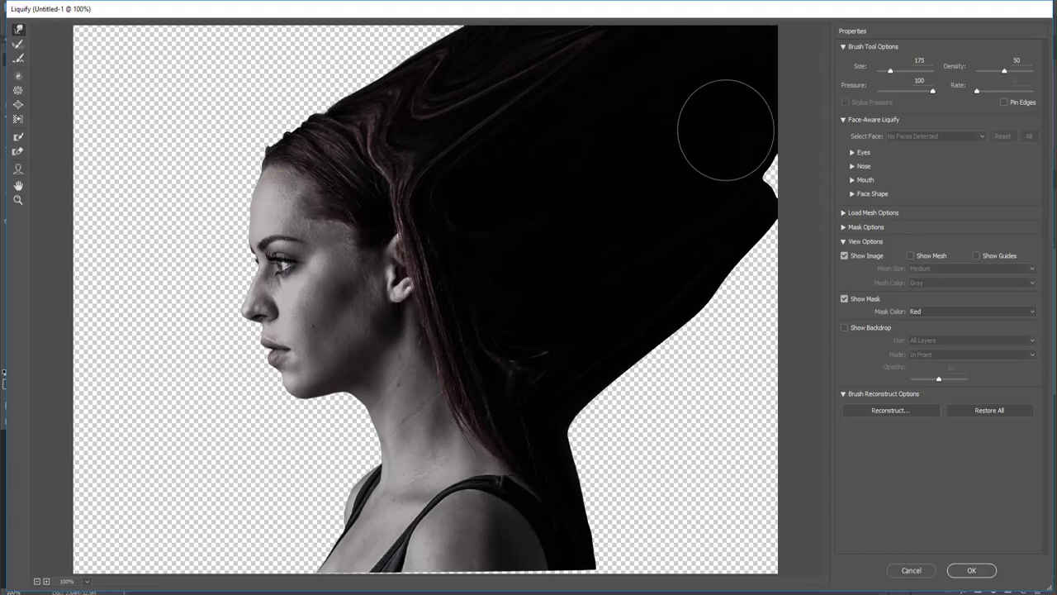
pyautogui.moveTo(636, 305); pyautogui.dragTo(745, 270)
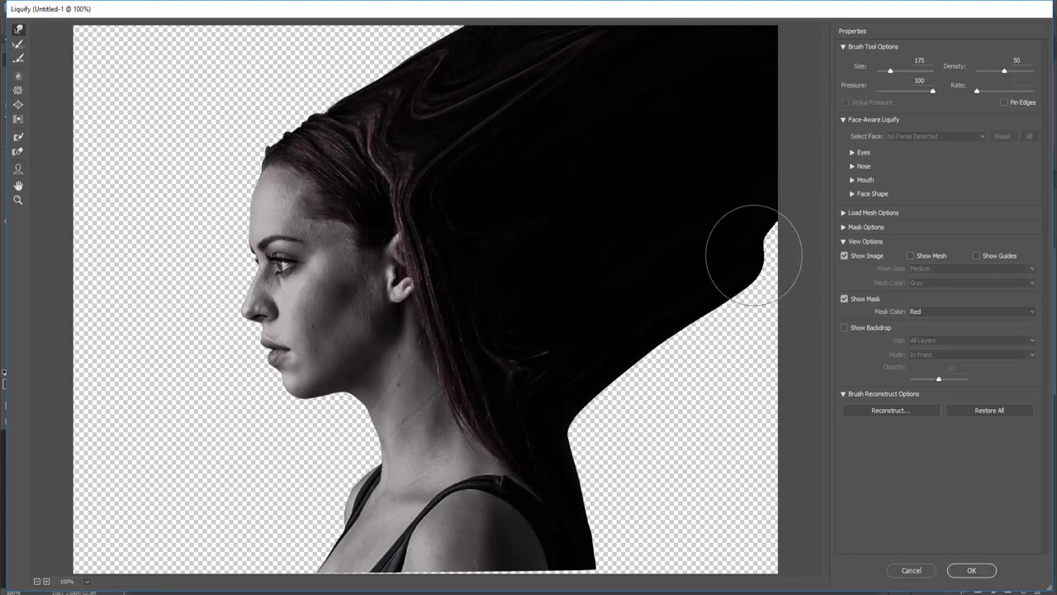
pyautogui.moveTo(659, 289); pyautogui.dragTo(663, 323)
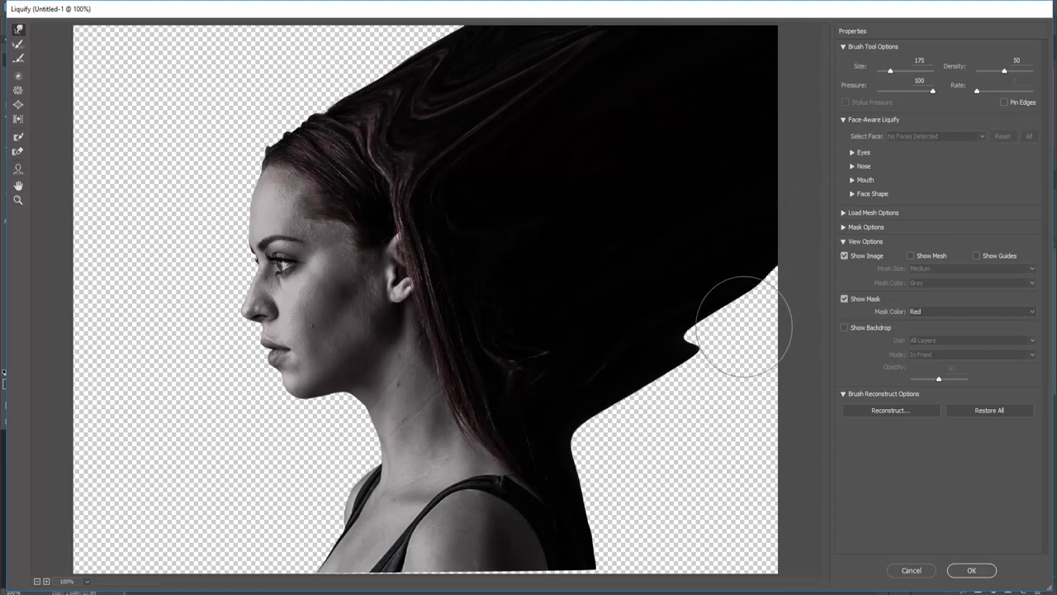
pyautogui.moveTo(744, 326); pyautogui.dragTo(769, 301)
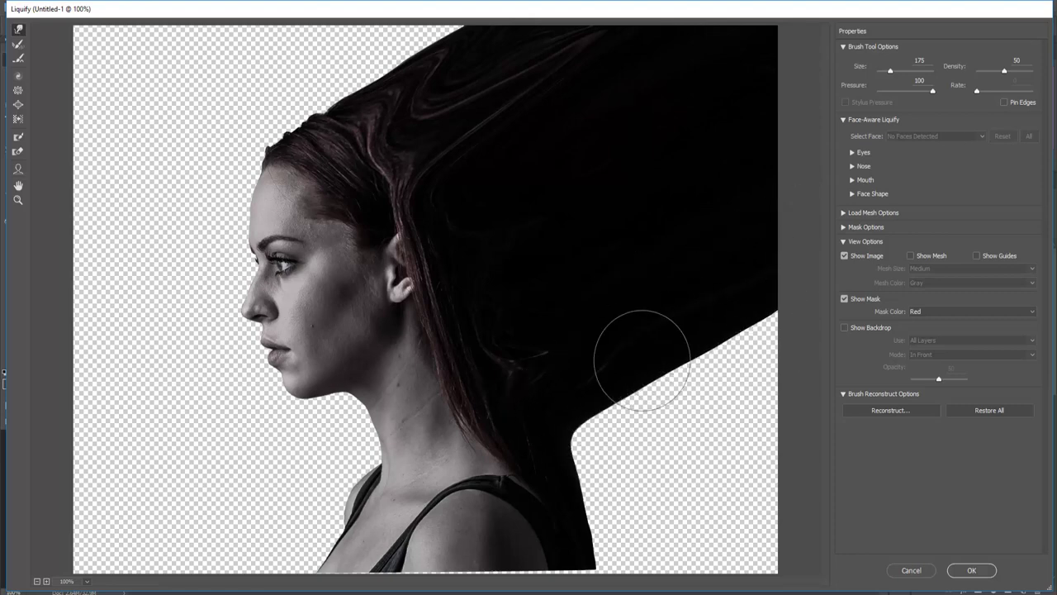
pyautogui.moveTo(617, 436)
pyautogui.mouseDown()
pyautogui.moveTo(601, 421)
pyautogui.moveTo(667, 375)
pyautogui.mouseUp()
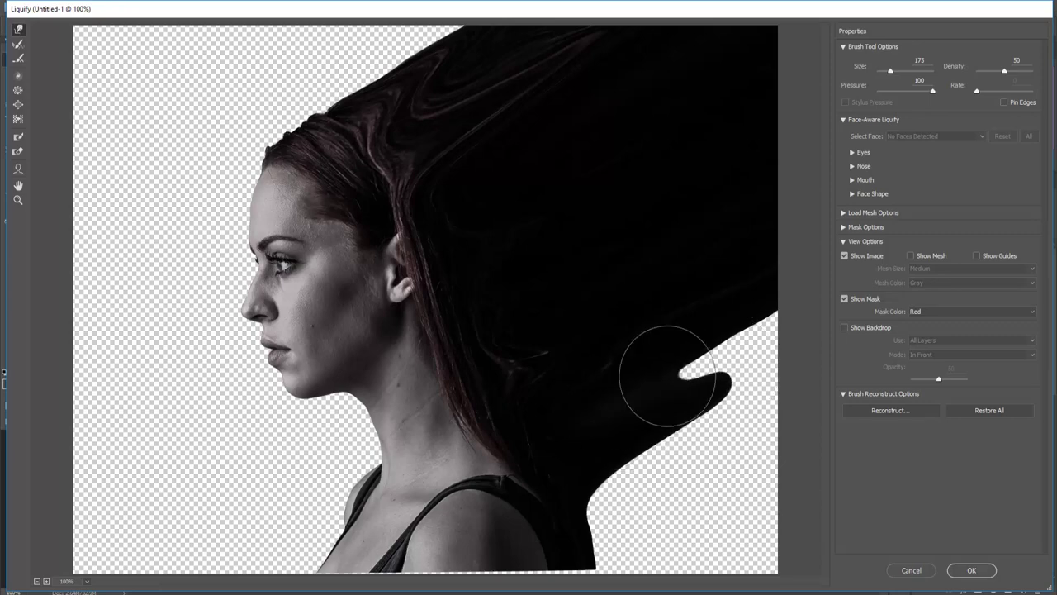
pyautogui.click(971, 569)
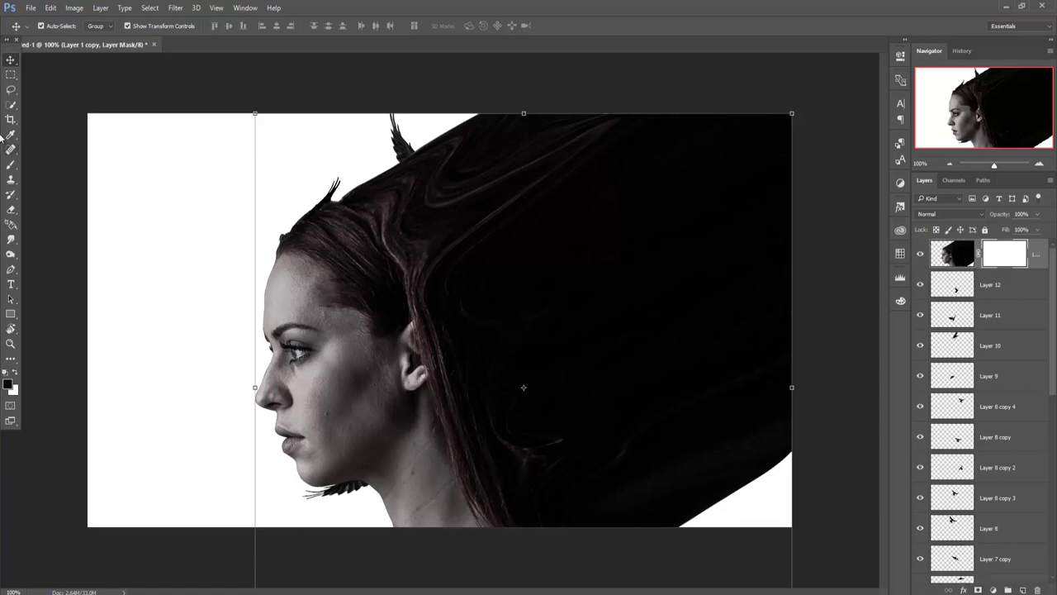
# Step: Paint scatter-brush particles into Layer 1 copy's mask at sizes 700, 400 and 800
pyautogui.click(11, 165)
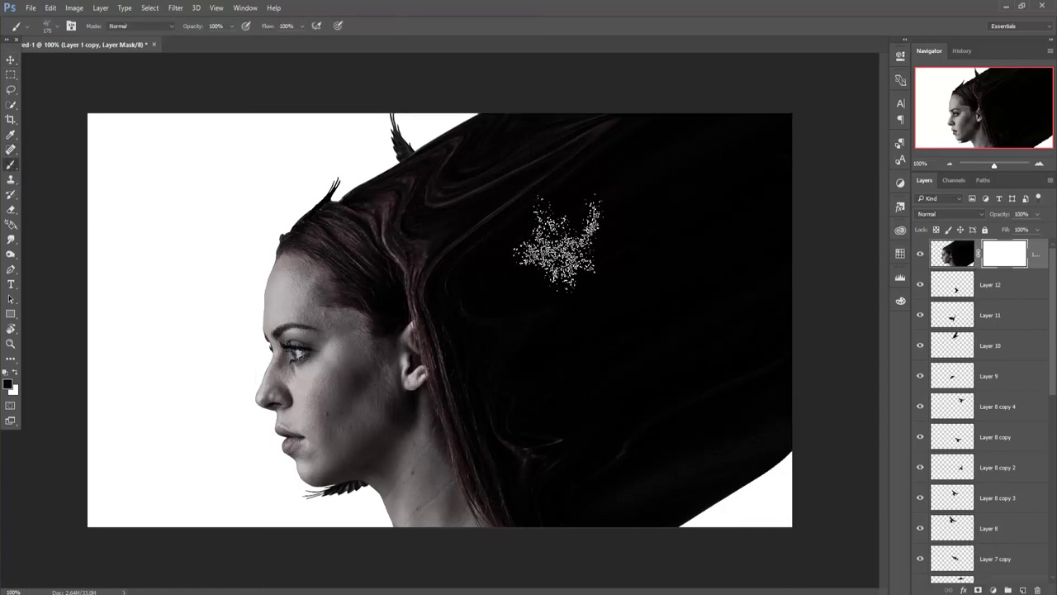
pyautogui.press(']')
pyautogui.press(']')
pyautogui.press(']')
pyautogui.press(']')
pyautogui.press(']')
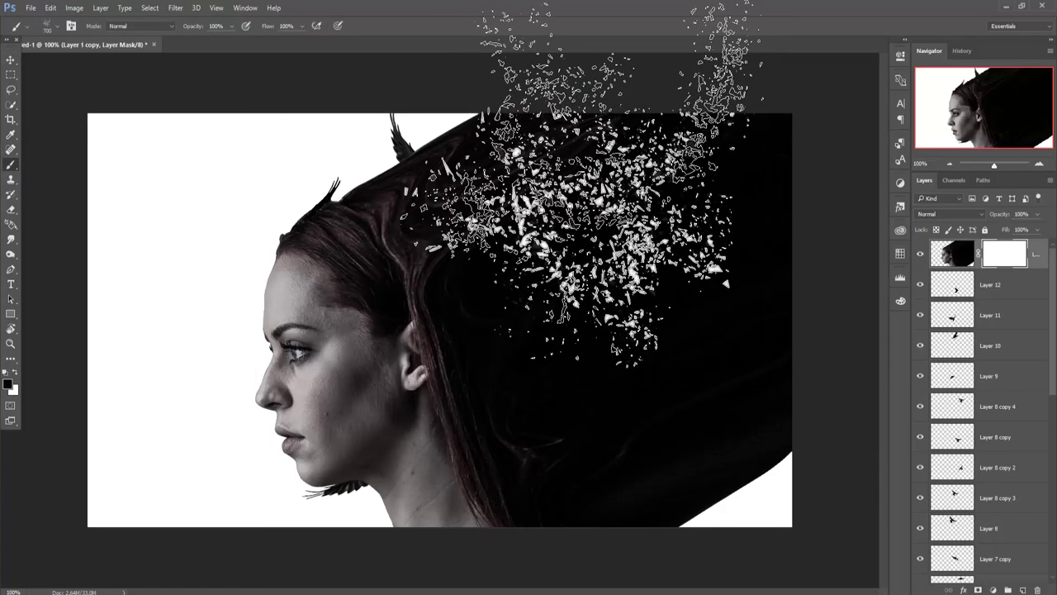
pyautogui.moveTo(615, 181)
pyautogui.mouseDown()
pyautogui.moveTo(743, 104)
pyautogui.moveTo(487, 8)
pyautogui.moveTo(370, 140)
pyautogui.moveTo(421, 202)
pyautogui.moveTo(405, 438)
pyautogui.moveTo(842, 305)
pyautogui.moveTo(743, 450)
pyautogui.mouseUp()
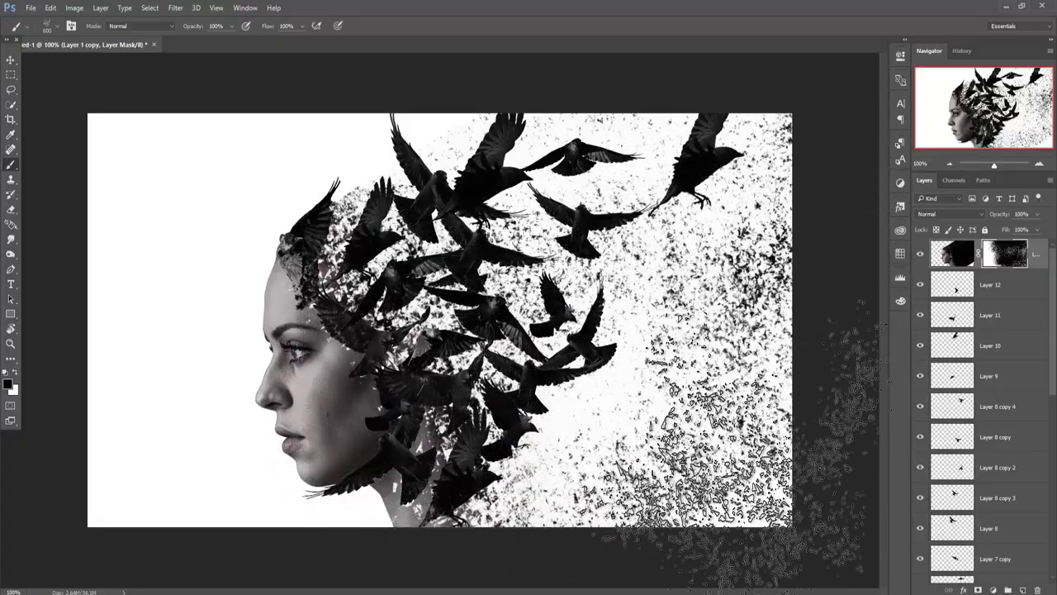
pyautogui.press('[')
pyautogui.press('[')
pyautogui.moveTo(743, 450)
pyautogui.mouseDown()
pyautogui.moveTo(756, 338)
pyautogui.moveTo(847, 248)
pyautogui.moveTo(668, 397)
pyautogui.moveTo(644, 475)
pyautogui.moveTo(728, 472)
pyautogui.mouseUp()
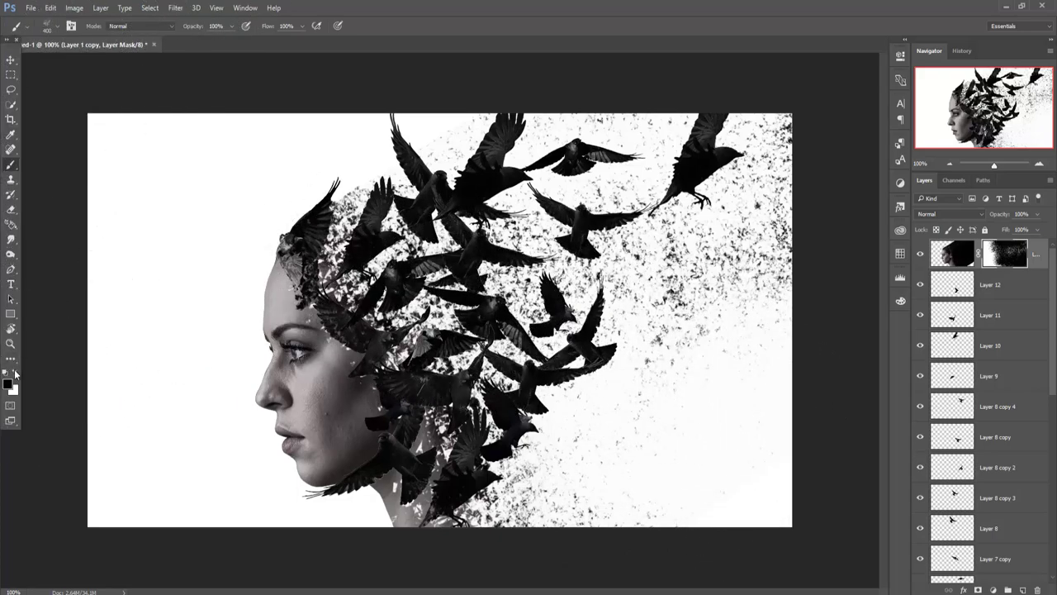
pyautogui.press(']')
pyautogui.press(']')
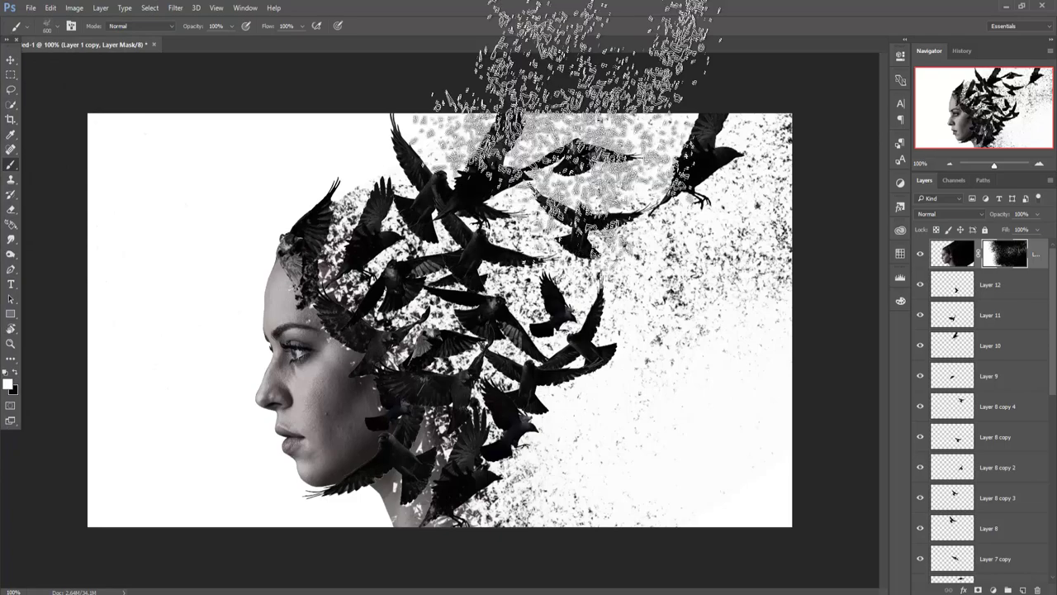
pyautogui.press(']')
pyautogui.press(']')
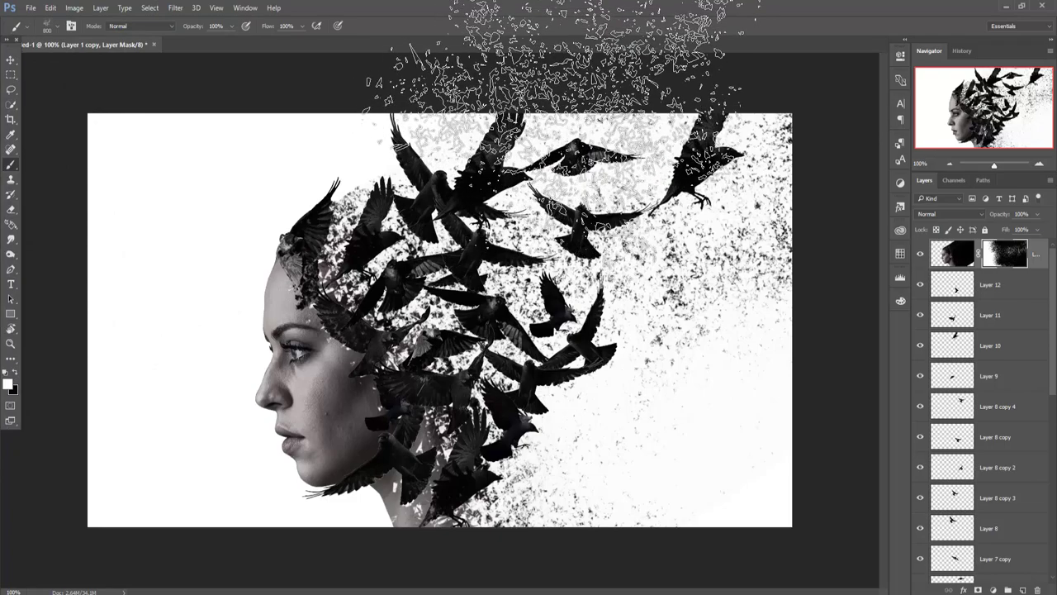
pyautogui.click(578, 57)
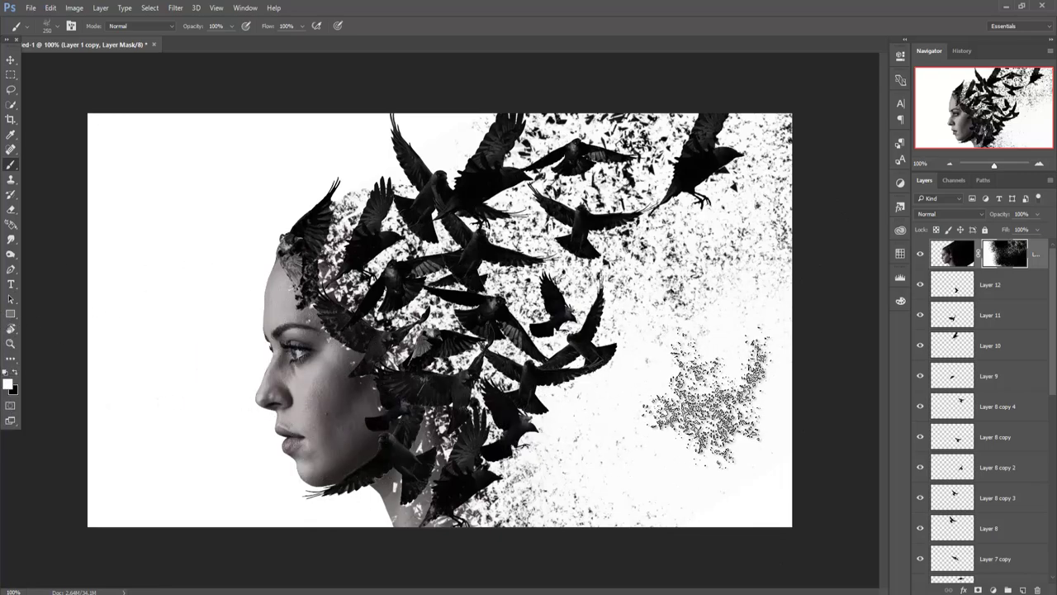
# Step: Stamp dark fragments on the right at 600, then repaint lower-right speckles in black at 150
pyautogui.press(']')
pyautogui.press(']')
pyautogui.press(']')
pyautogui.press(']')
pyautogui.press(']')
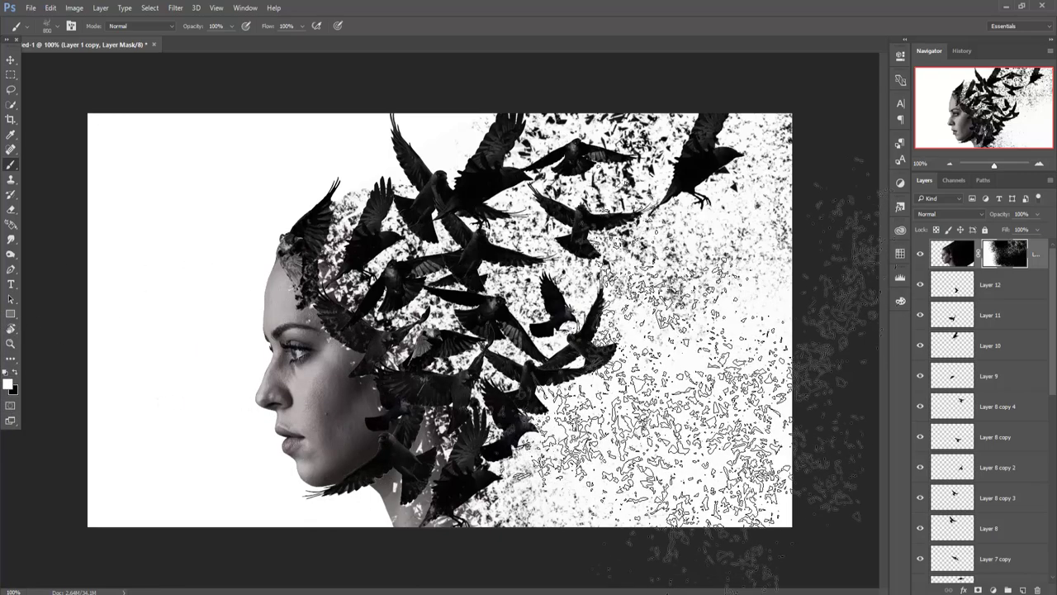
pyautogui.press(']')
pyautogui.press(']')
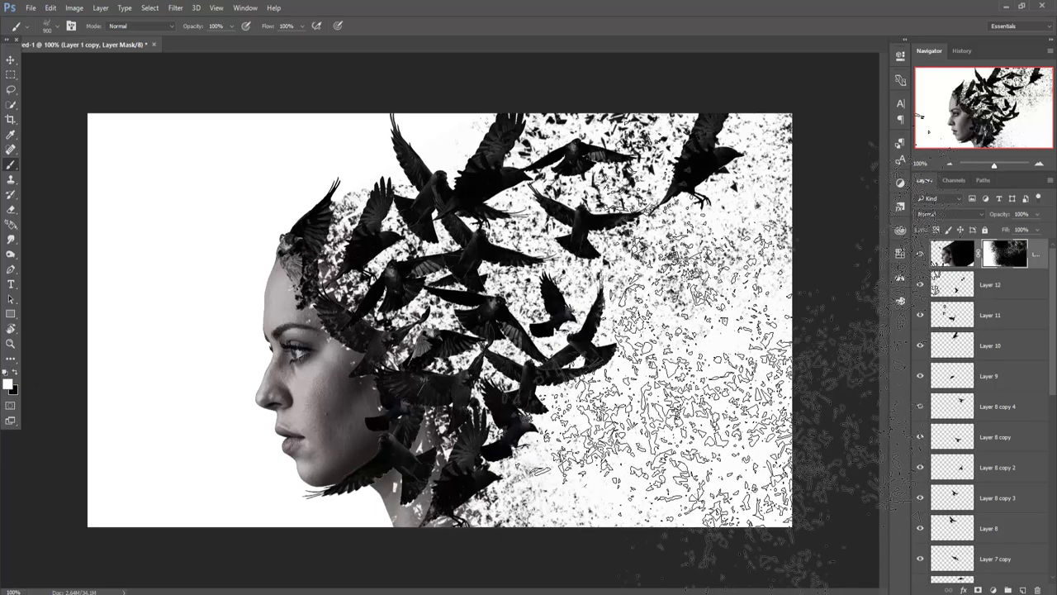
pyautogui.click(702, 388)
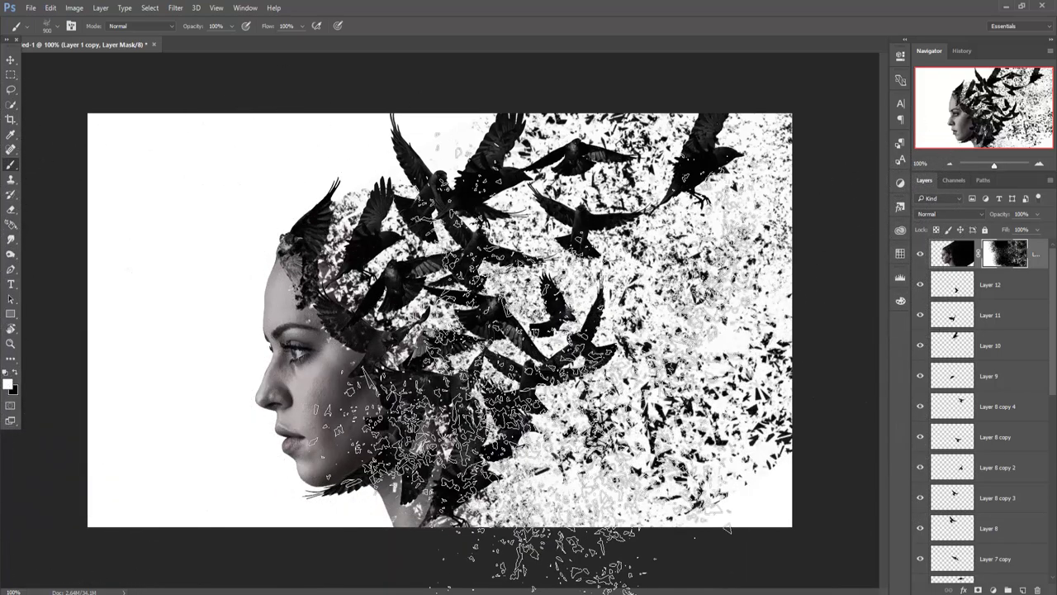
pyautogui.press('[')
pyautogui.press('[')
pyautogui.press('[')
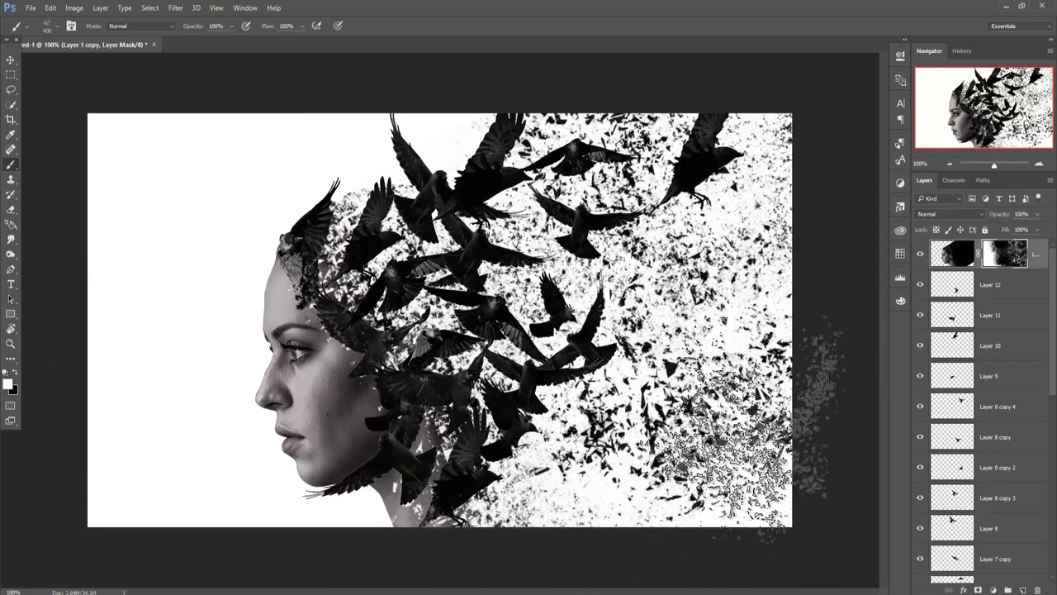
pyautogui.click(5, 373)
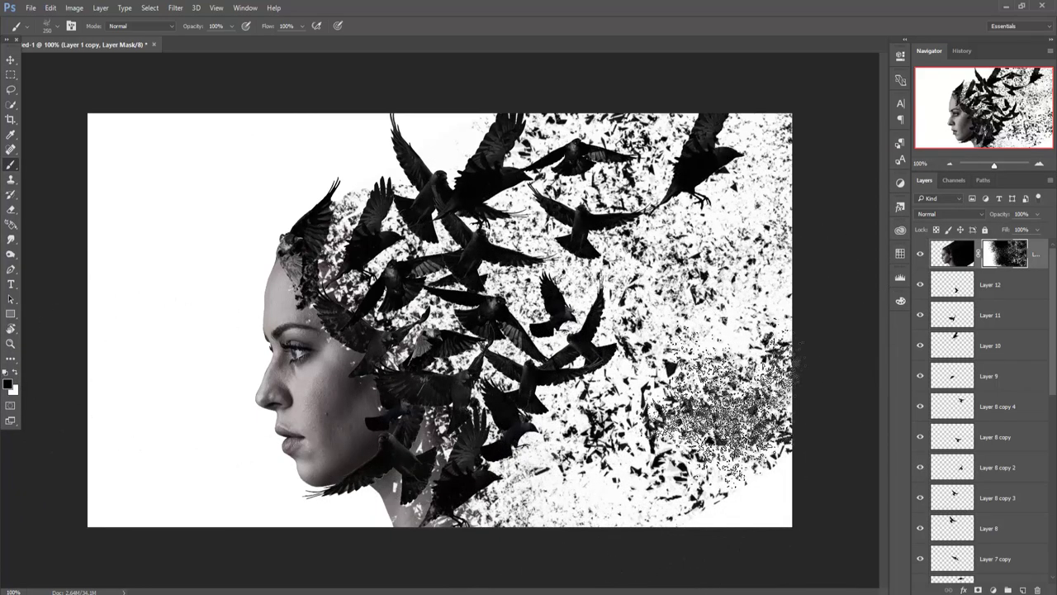
pyautogui.press('[')
pyautogui.press('[')
pyautogui.press('[')
pyautogui.moveTo(811, 396)
pyautogui.mouseDown()
pyautogui.moveTo(801, 405)
pyautogui.moveTo(797, 377)
pyautogui.moveTo(772, 450)
pyautogui.moveTo(638, 489)
pyautogui.moveTo(706, 371)
pyautogui.moveTo(715, 391)
pyautogui.moveTo(661, 388)
pyautogui.moveTo(636, 437)
pyautogui.moveTo(580, 490)
pyautogui.moveTo(707, 505)
pyautogui.moveTo(698, 442)
pyautogui.mouseUp()
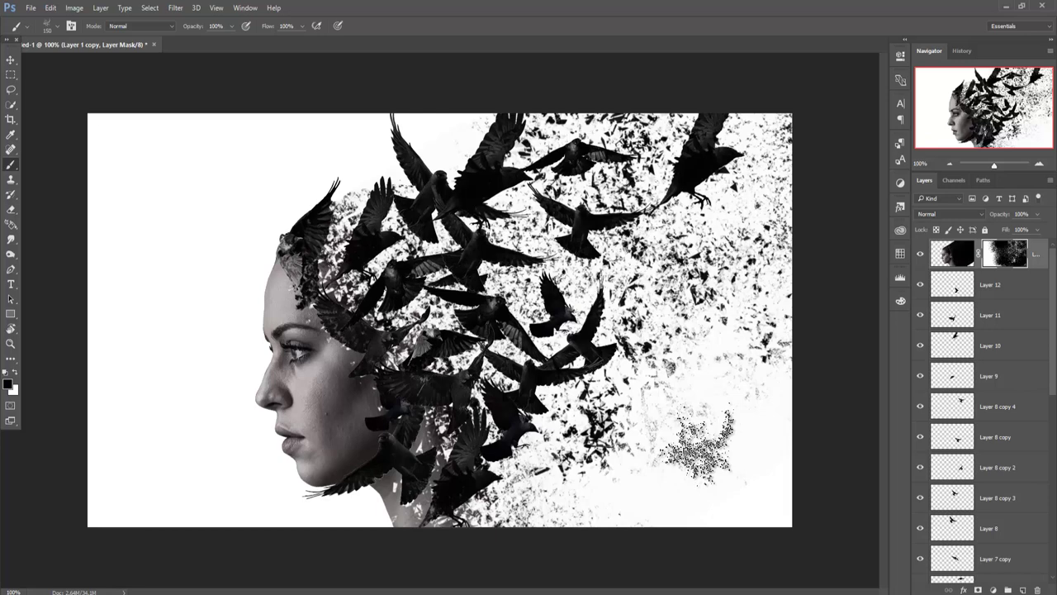
pyautogui.click(10, 62)
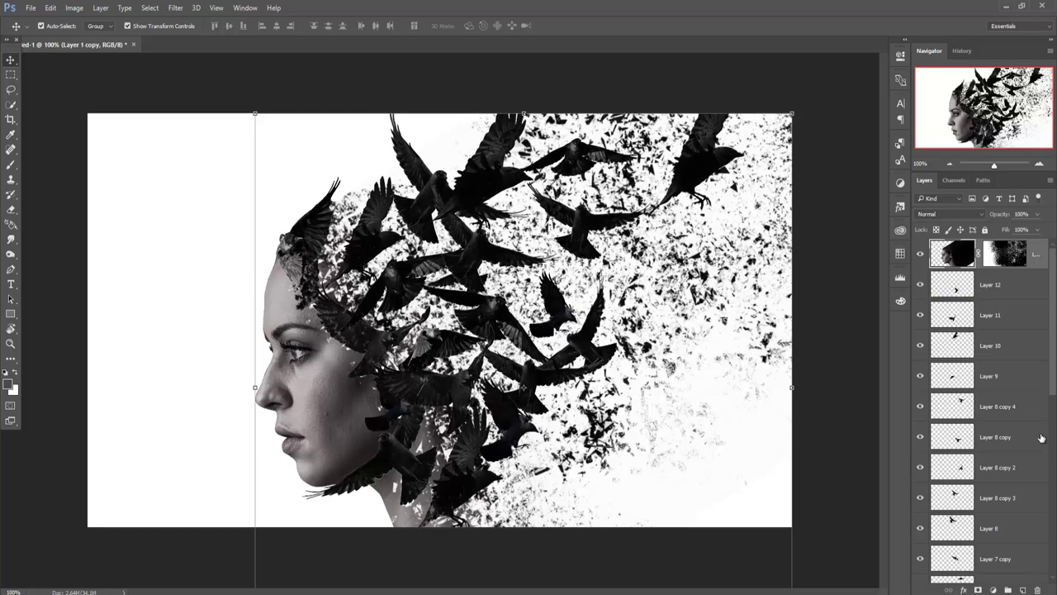
# Step: Add a Levels adjustment over the masked woman layer with midtones moved from 1.05 to 0.63
pyautogui.scroll(-3, 1019, 428)
pyautogui.scroll(-3, 1017, 432)
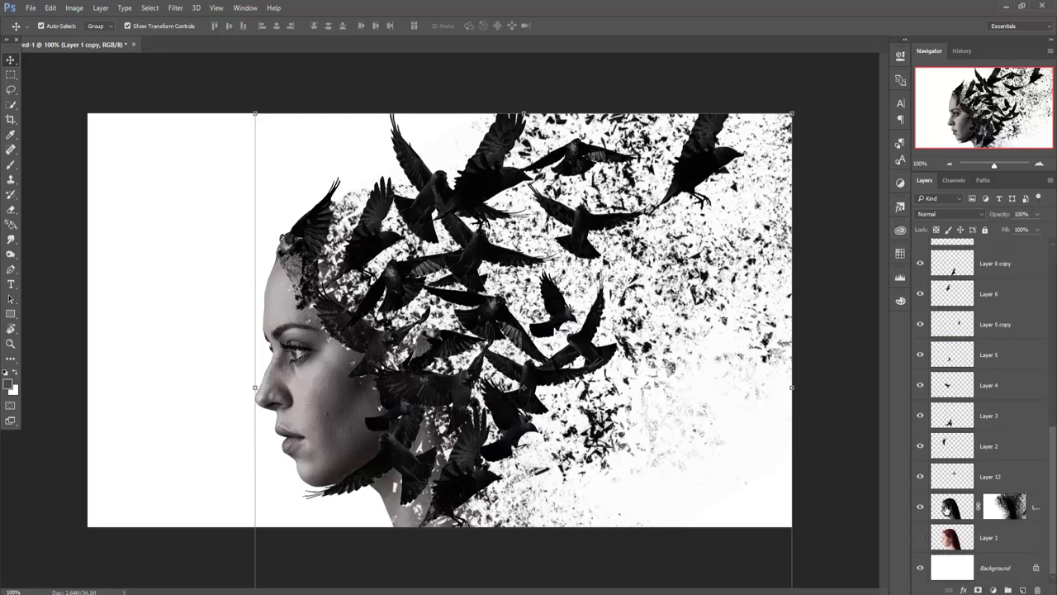
pyautogui.click(947, 508)
pyautogui.click(992, 590)
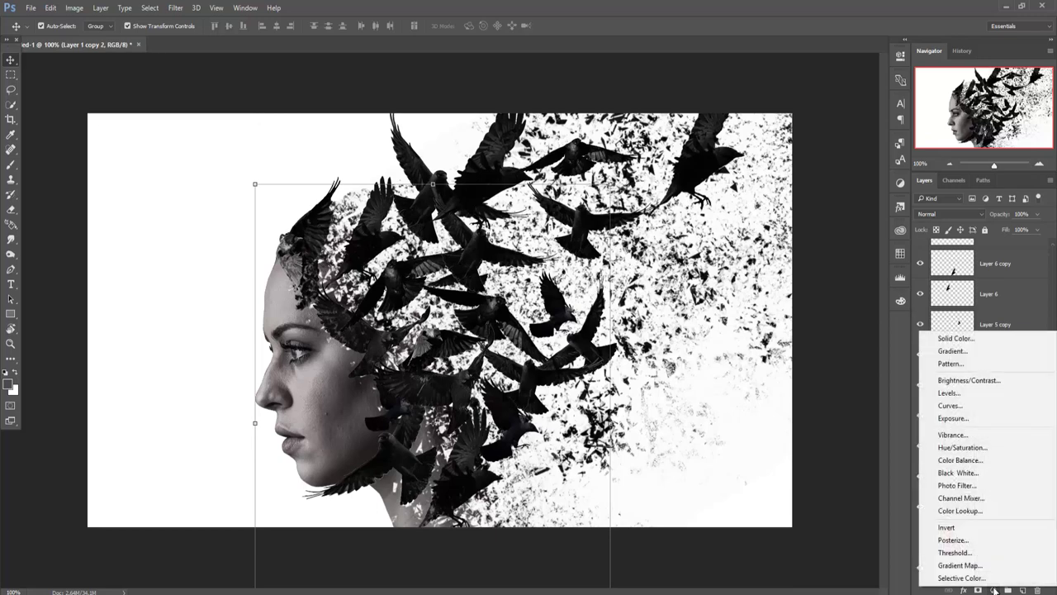
pyautogui.click(967, 396)
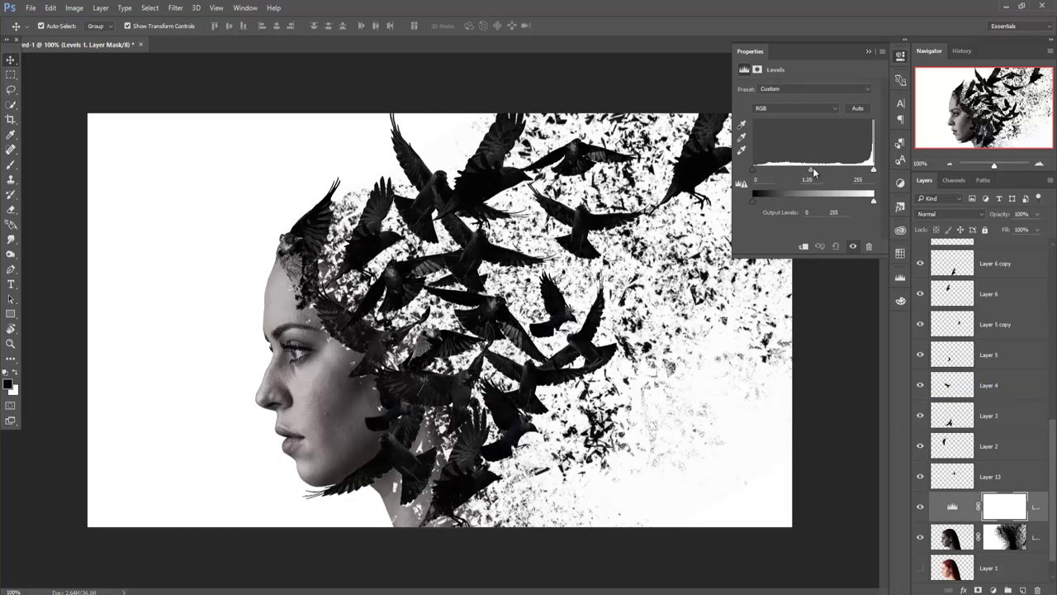
pyautogui.moveTo(813, 171); pyautogui.dragTo(837, 171)
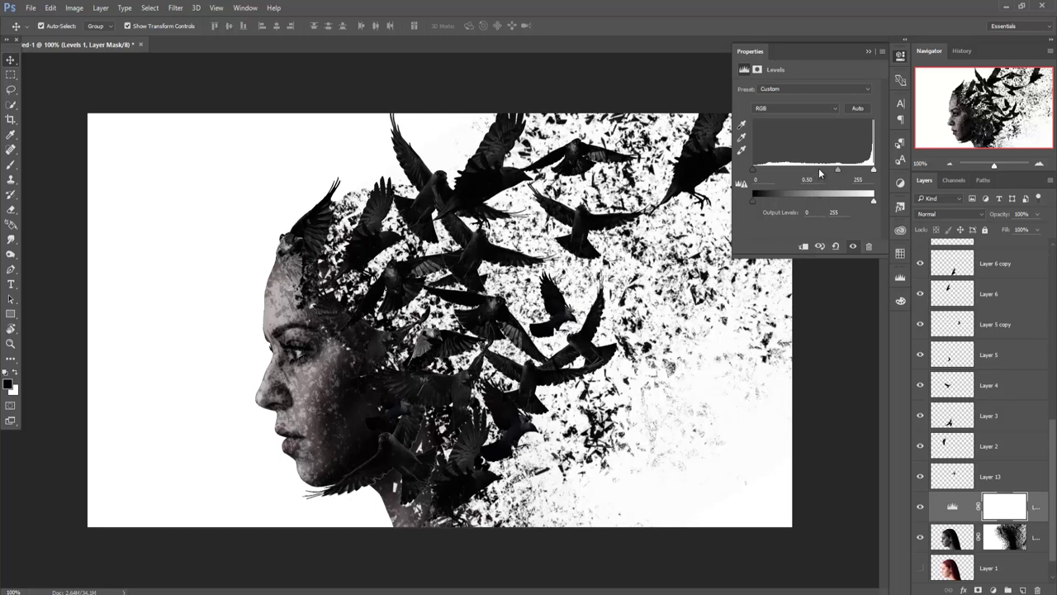
pyautogui.click(868, 52)
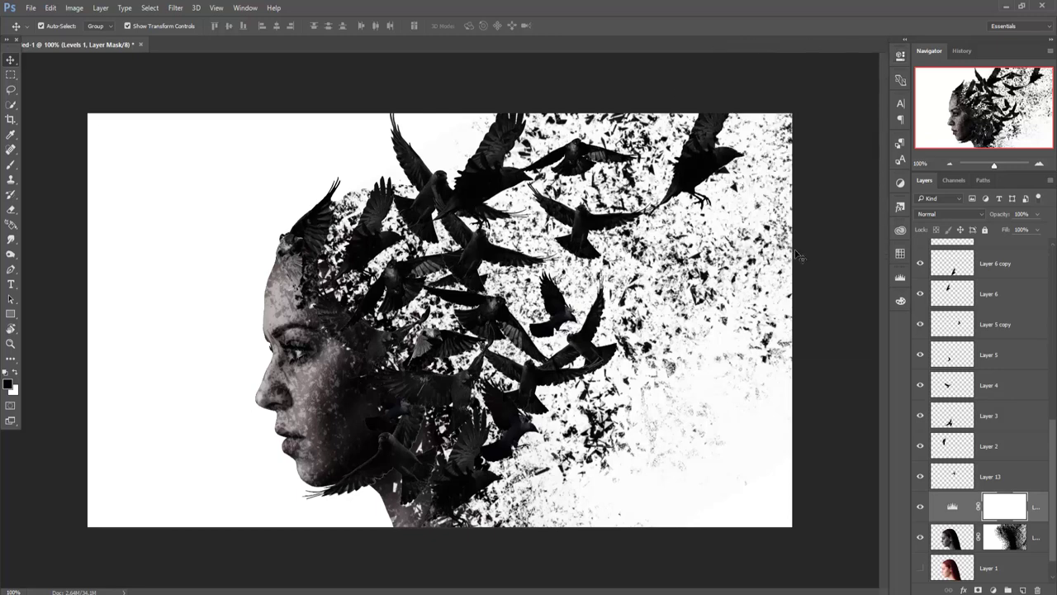
pyautogui.scroll(3, 1020, 332)
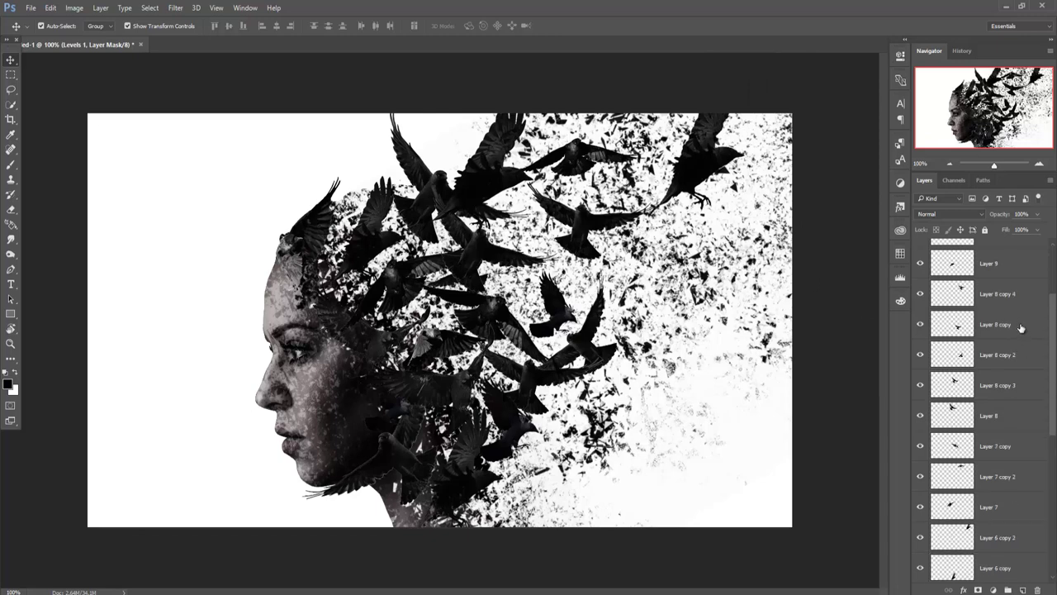
pyautogui.scroll(3, 1020, 328)
pyautogui.click(1039, 262)
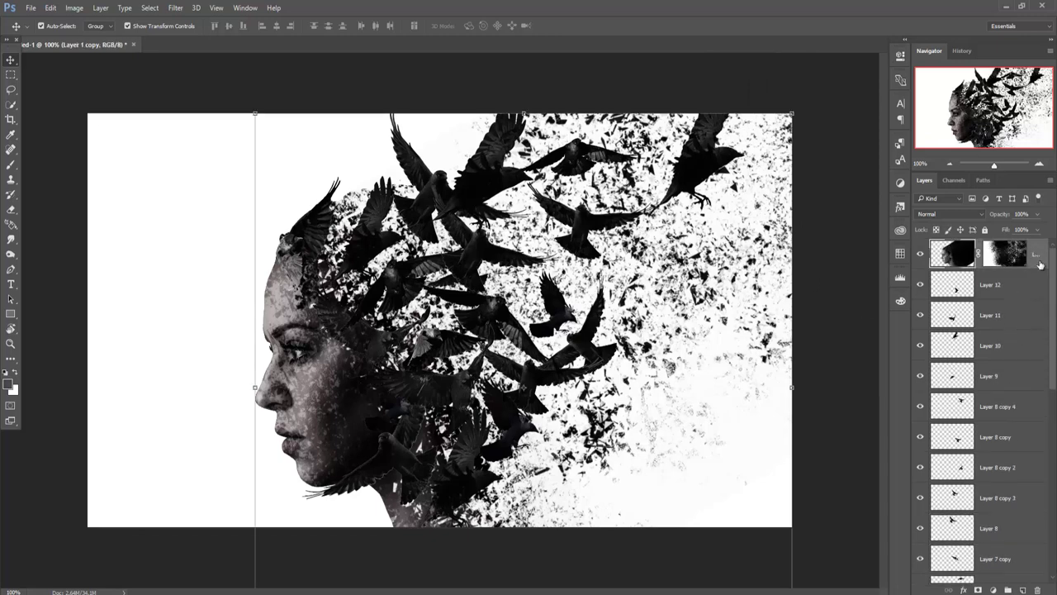
# Step: Add a Color Balance adjustment layer shifting the midtones toward blue
pyautogui.click(993, 589)
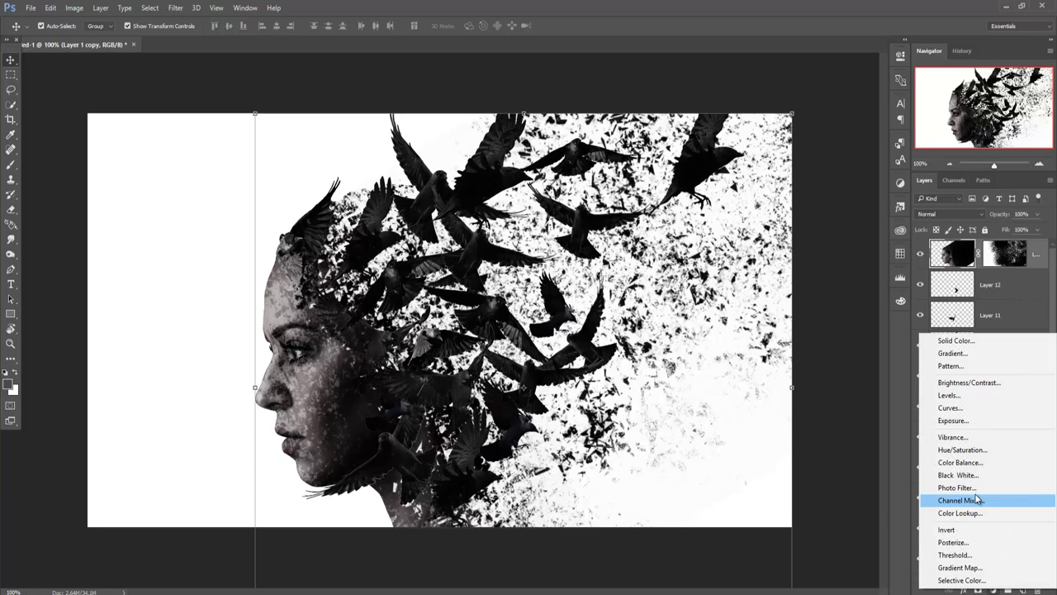
pyautogui.click(959, 462)
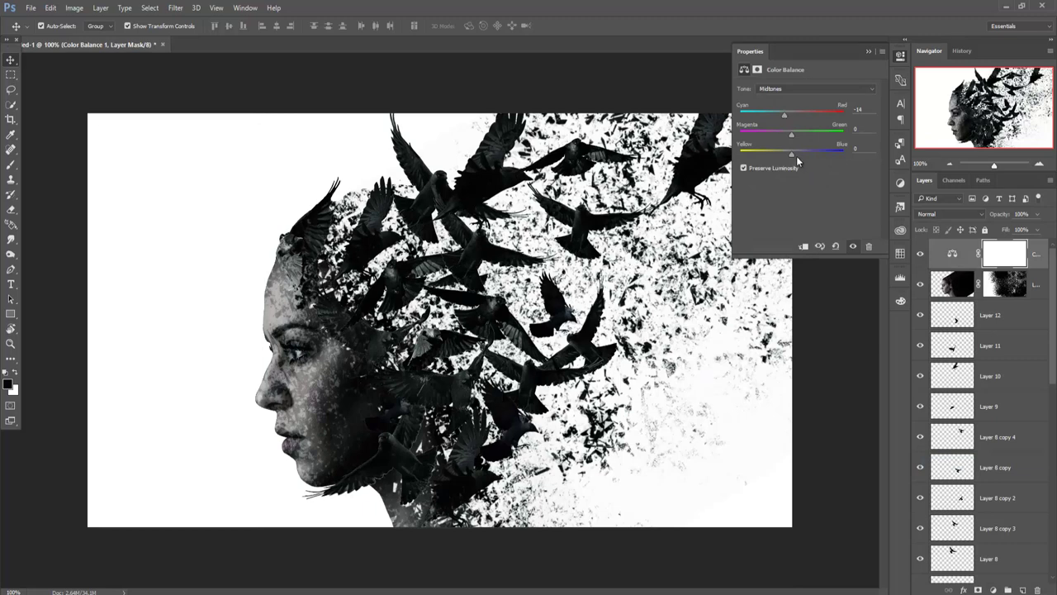
pyautogui.moveTo(792, 153); pyautogui.dragTo(802, 154)
pyautogui.click(867, 51)
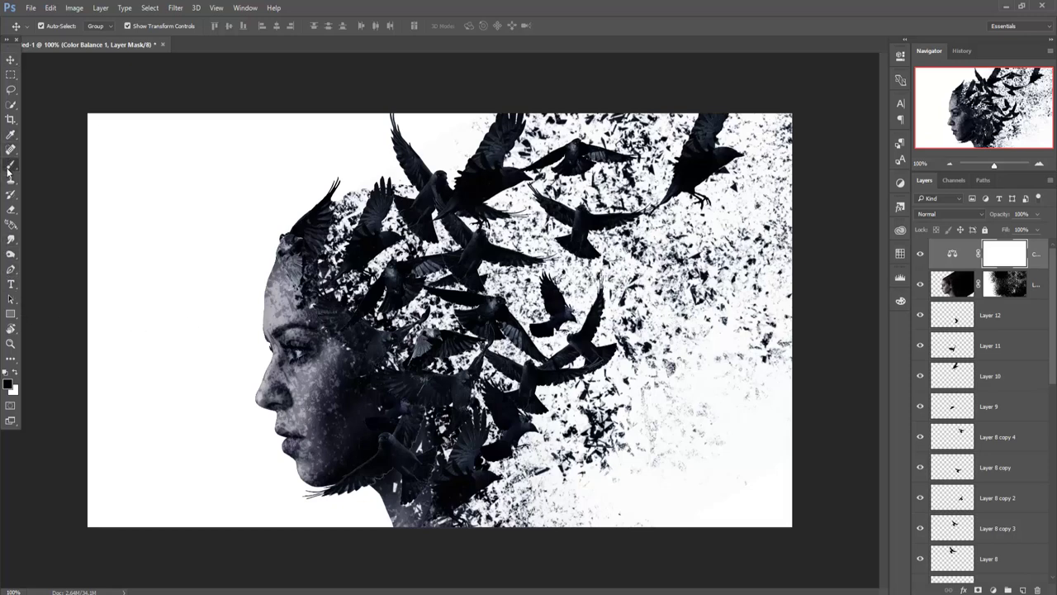
# Step: Choose a smaller scatter brush preset and stamp a few speckles near the lower right
pyautogui.click(57, 26)
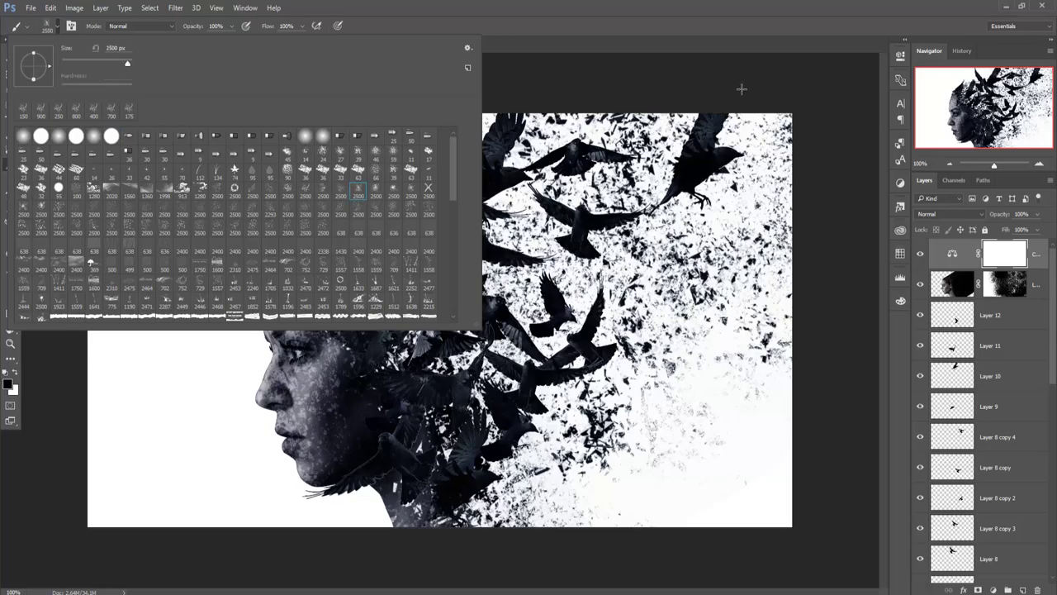
pyautogui.click(722, 9)
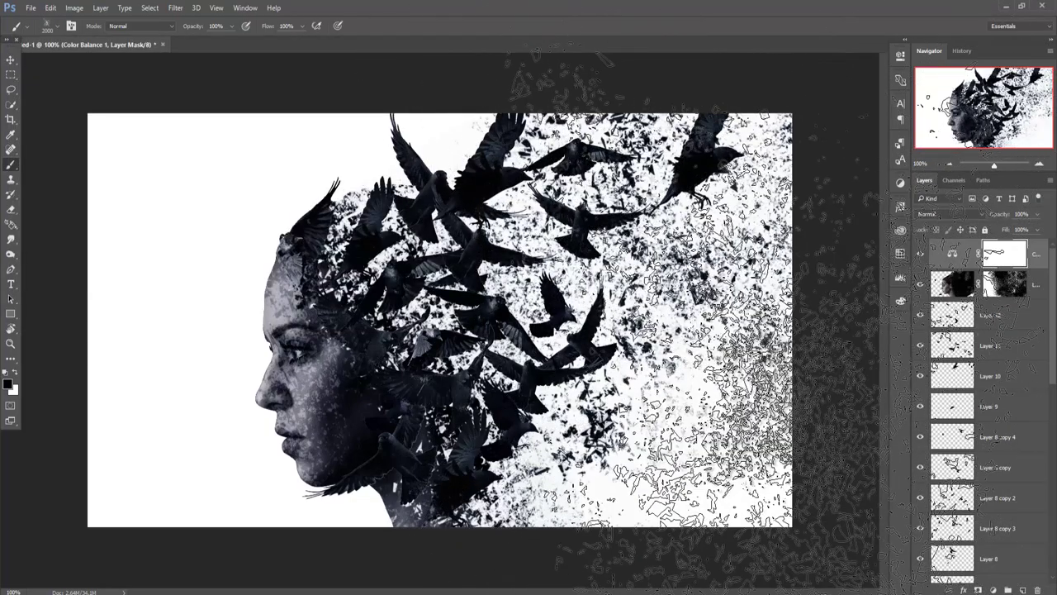
pyautogui.press('[')
pyautogui.press('[')
pyautogui.press('[')
pyautogui.press('[')
pyautogui.press('[')
pyautogui.press('[')
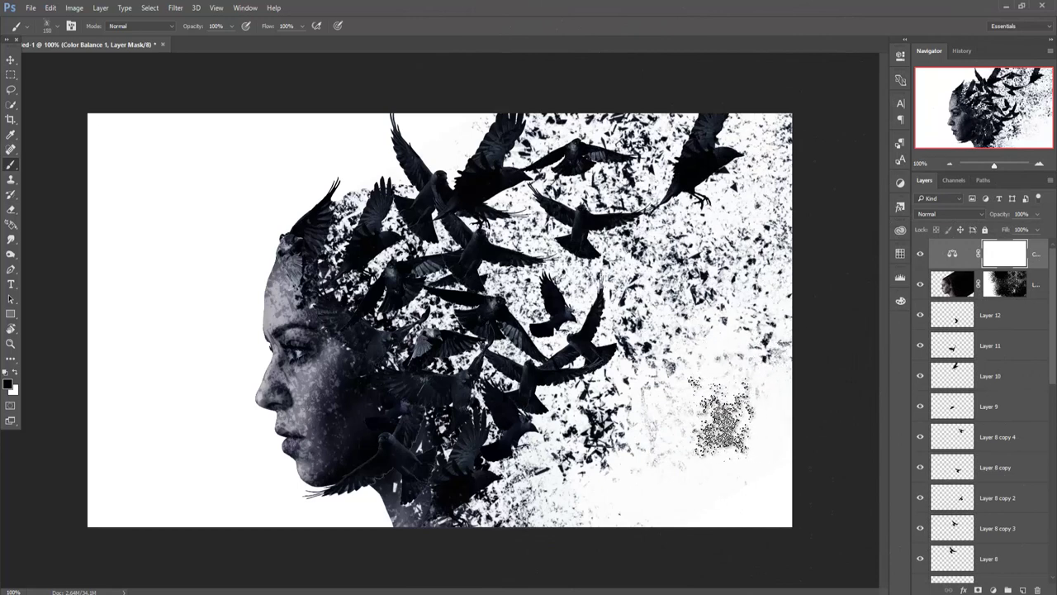
pyautogui.moveTo(710, 421); pyautogui.dragTo(706, 408)
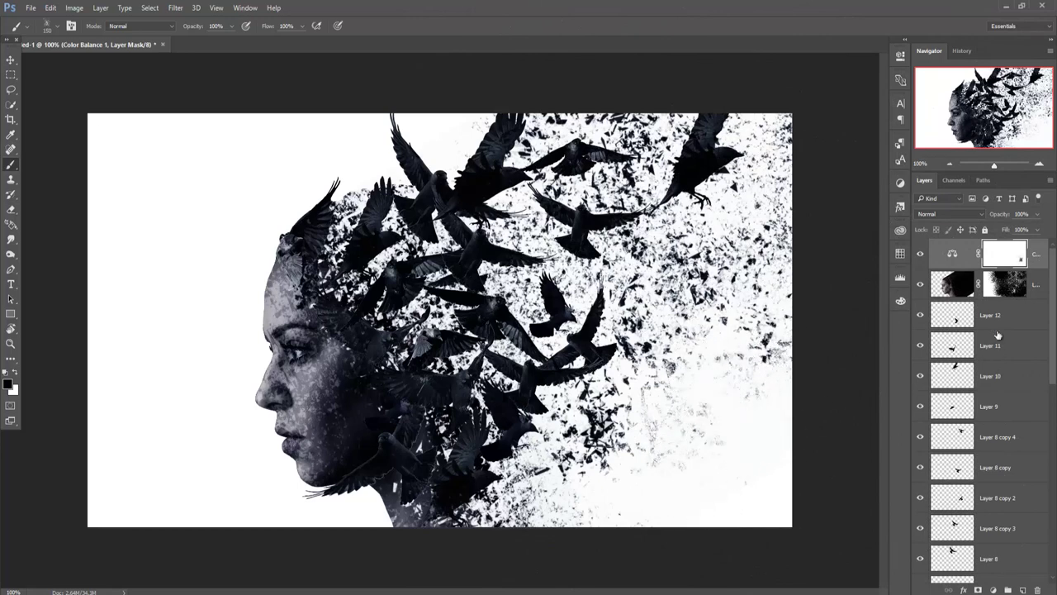
pyautogui.click(1008, 291)
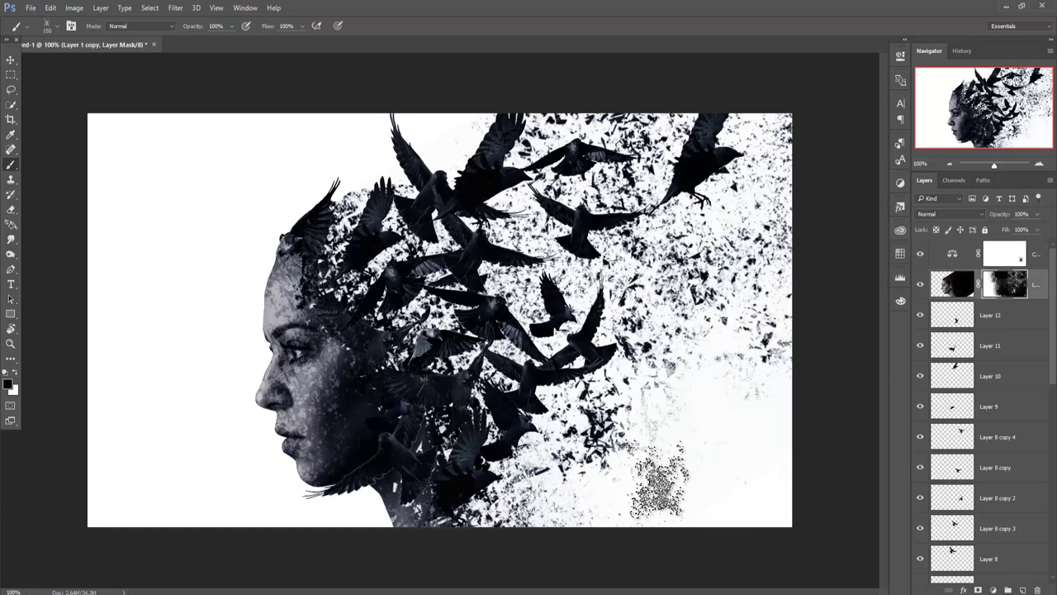
# Step: Brush scatter strokes over the right-hand debris on Layer 1 copy's mask, upper right to lower left
pyautogui.moveTo(702, 430); pyautogui.dragTo(730, 403)
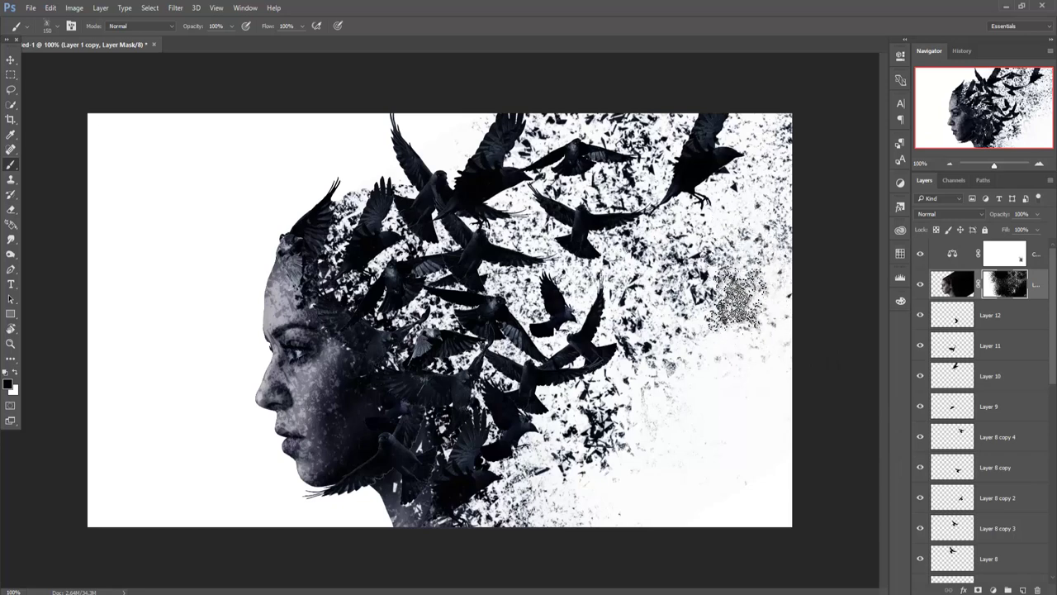
pyautogui.moveTo(690, 259); pyautogui.dragTo(588, 450)
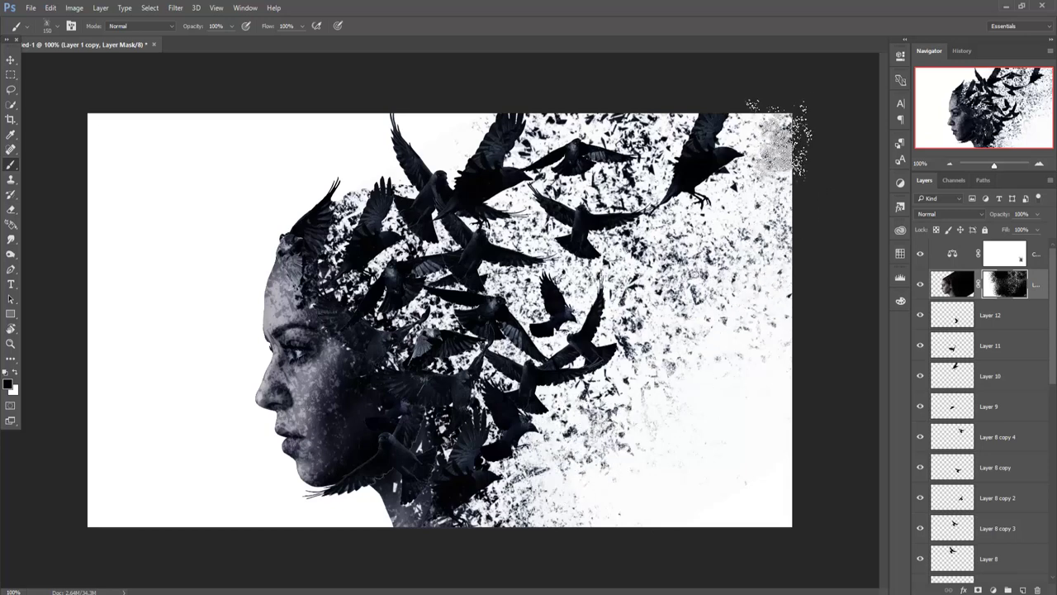
pyautogui.moveTo(792, 165)
pyautogui.mouseDown()
pyautogui.moveTo(750, 244)
pyautogui.moveTo(708, 270)
pyautogui.mouseUp()
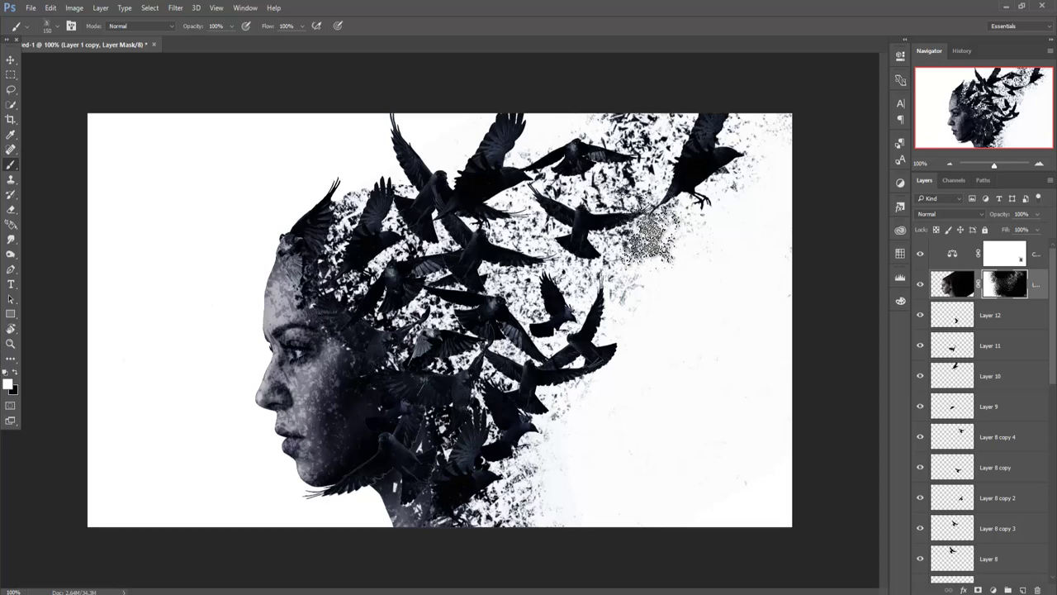
# Step: Raise the brush to 200 and dab speckled gaps into the hair beside the upper birds
pyautogui.press(']')
pyautogui.press(']')
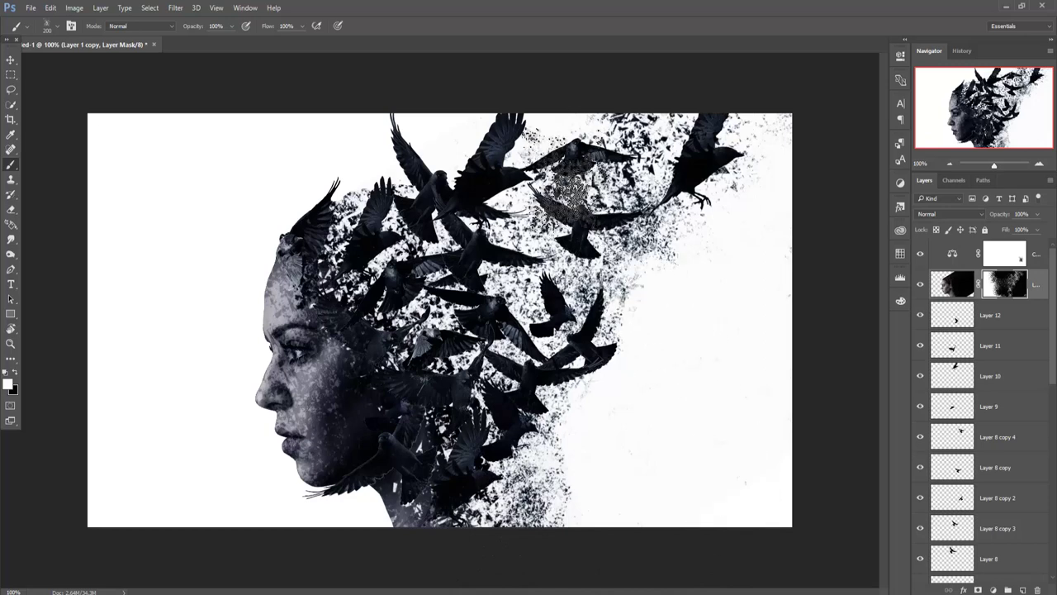
pyautogui.click(571, 192)
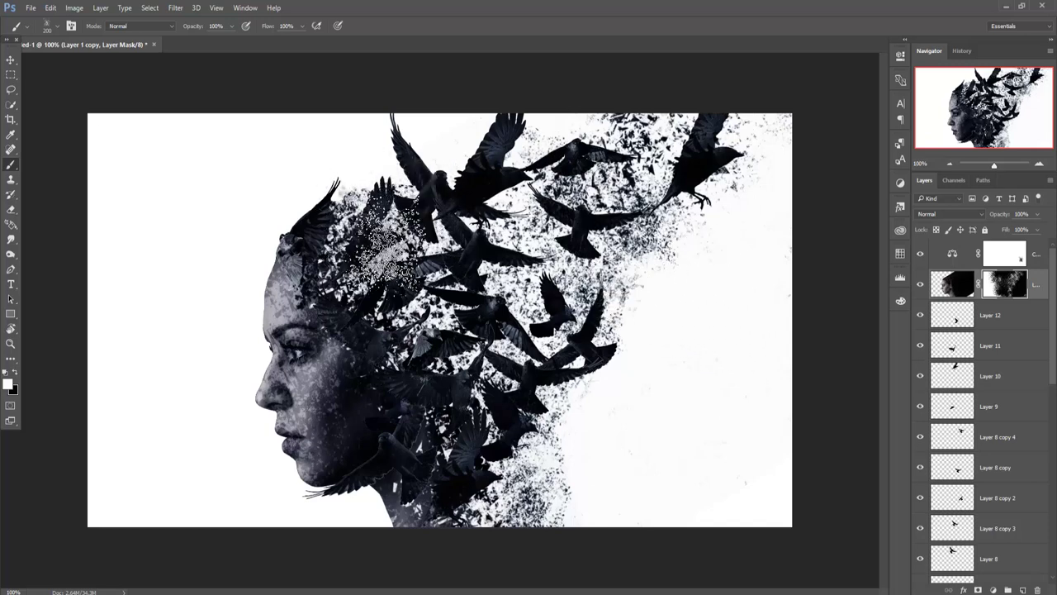
# Step: Stamp visible layers with Ctrl+Alt+Shift+E into Layer 14 and run Nik Color Efex Pro 4
pyautogui.press('v')
pyautogui.hotkey('shift', 'ctrl', 'alt', 'e')
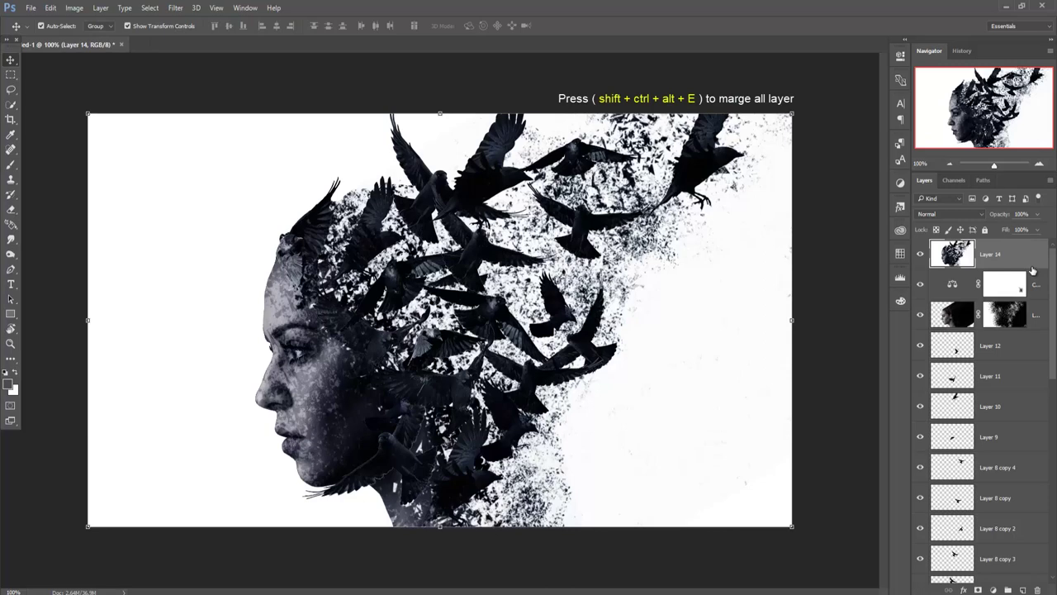
pyautogui.click(173, 8)
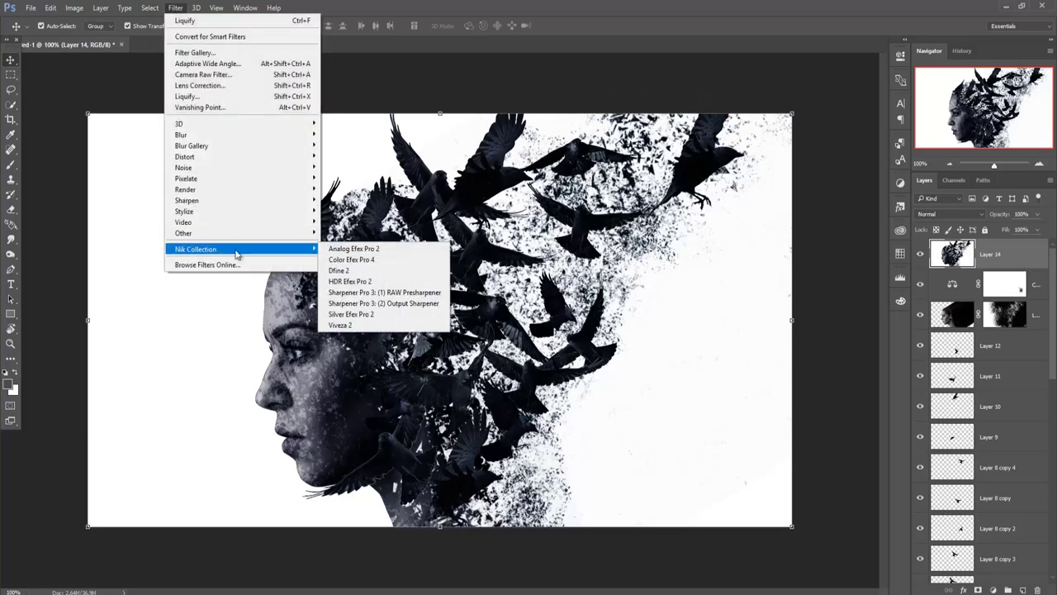
pyautogui.click(368, 260)
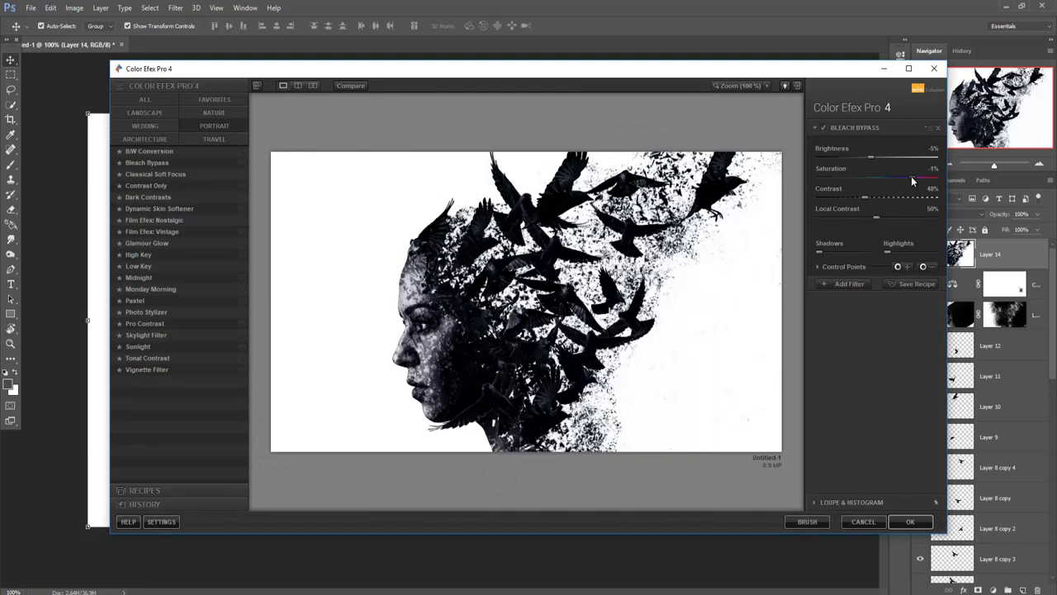
# Step: Apply the Travel category's Cross Processing filter with method L03 at 33% strength to the composition
pyautogui.click(215, 140)
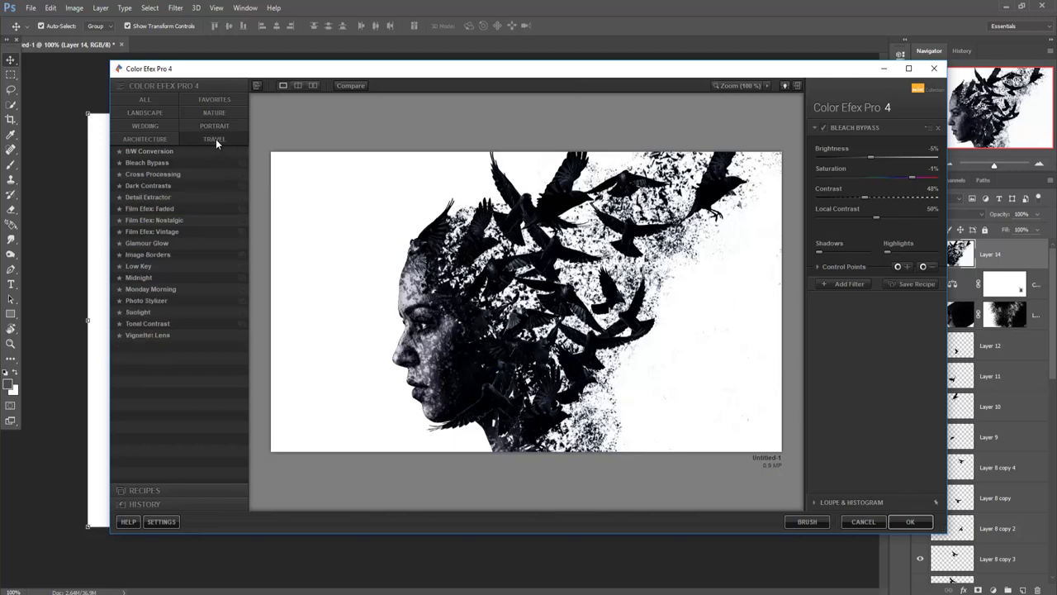
pyautogui.click(165, 173)
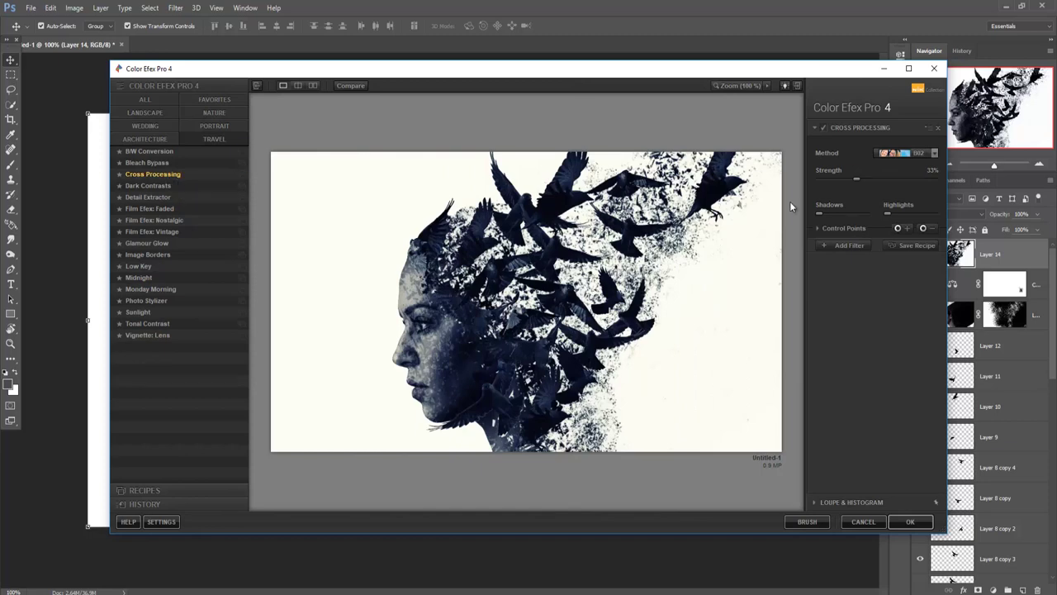
pyautogui.click(934, 154)
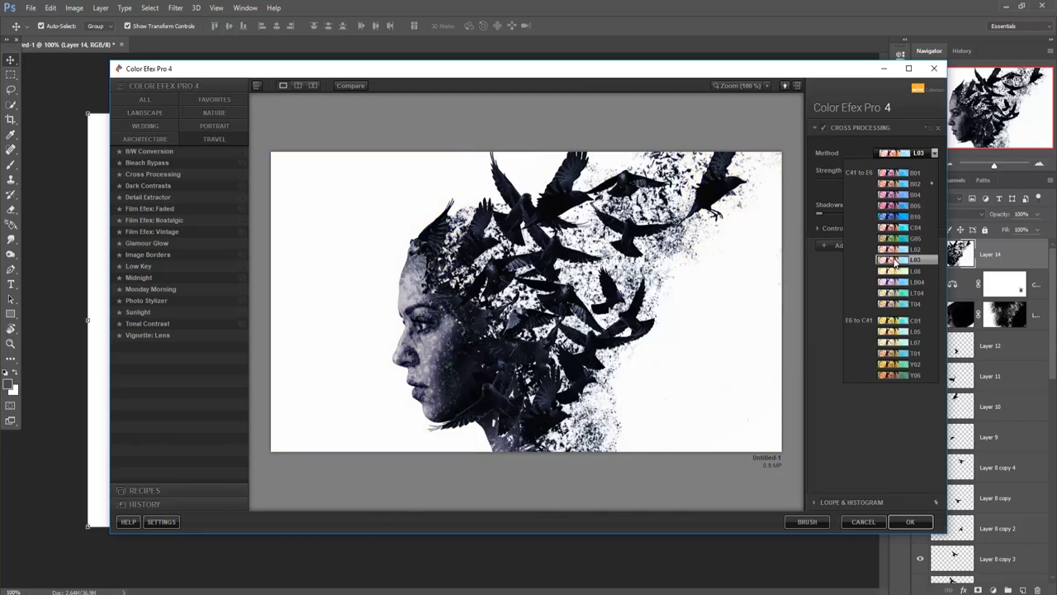
pyautogui.click(895, 261)
pyautogui.click(910, 521)
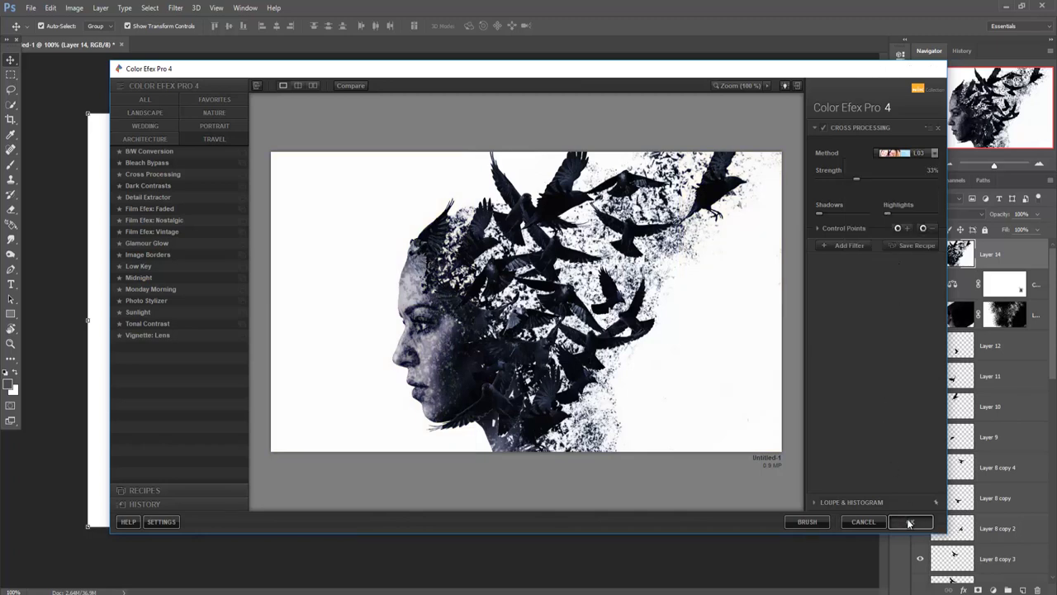